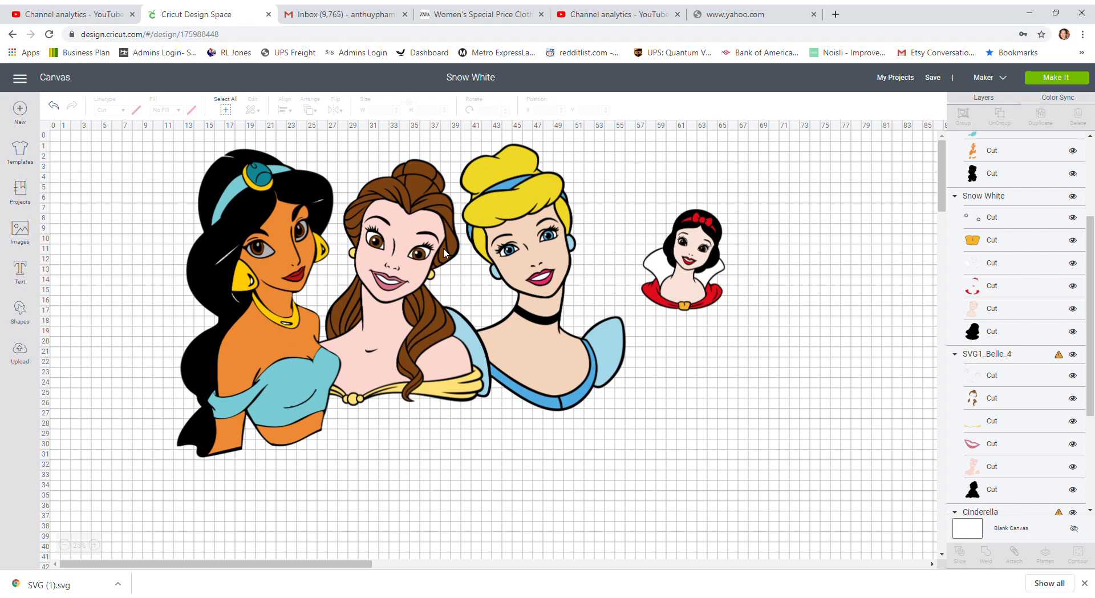
# Move the Jasmine, Belle and Cinderella images slightly lower on the canvas so they form an overlapping group
pyautogui.click(369, 367)
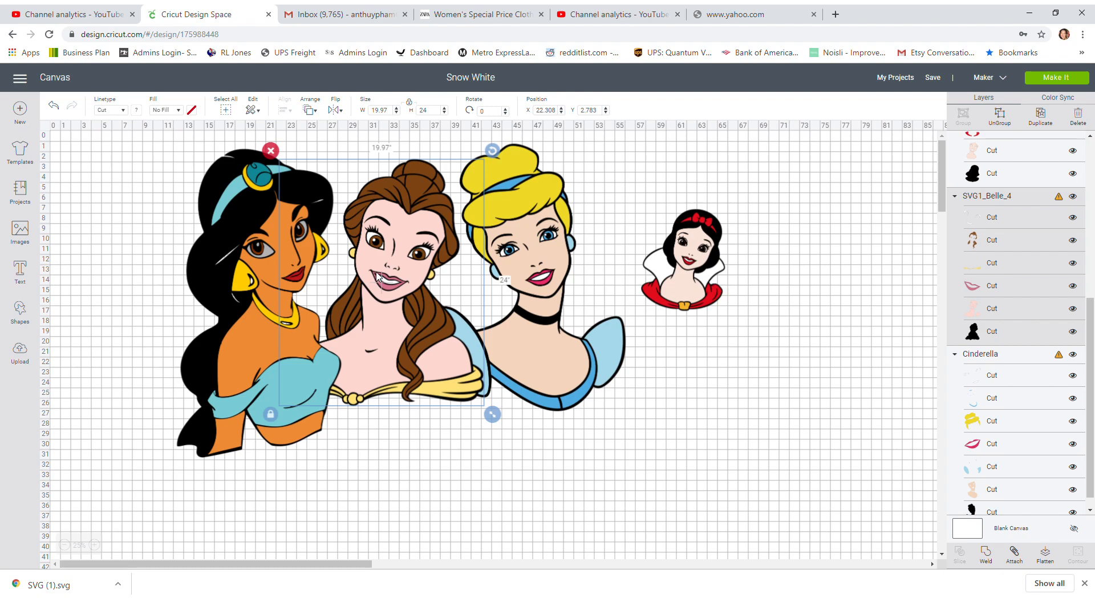
pyautogui.click(246, 260)
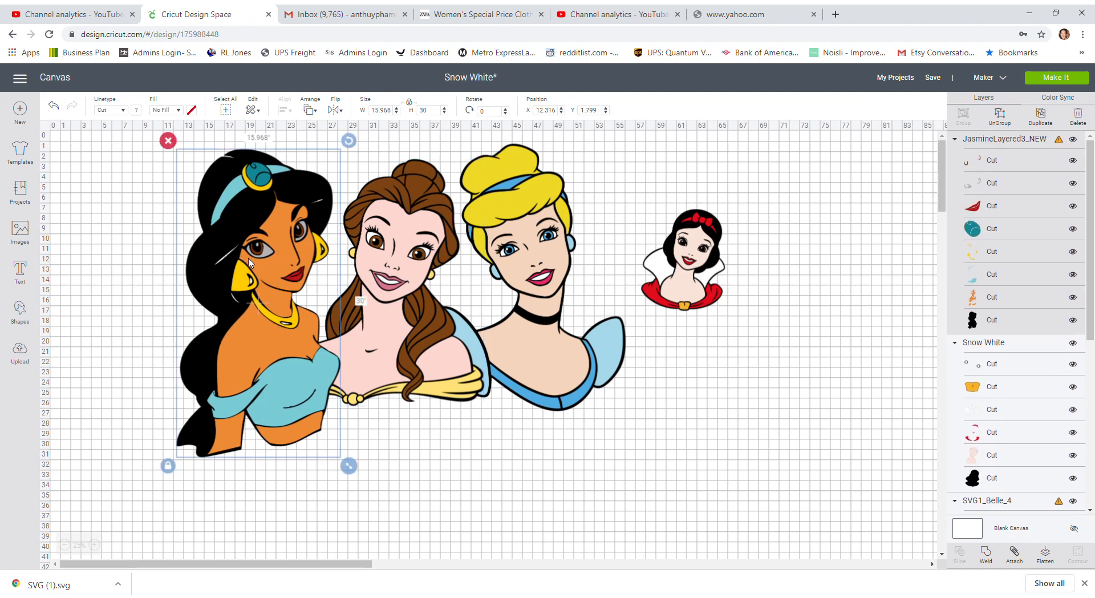
pyautogui.moveTo(251, 264); pyautogui.dragTo(250, 278)
pyautogui.click(392, 267)
pyautogui.moveTo(392, 268); pyautogui.dragTo(372, 285)
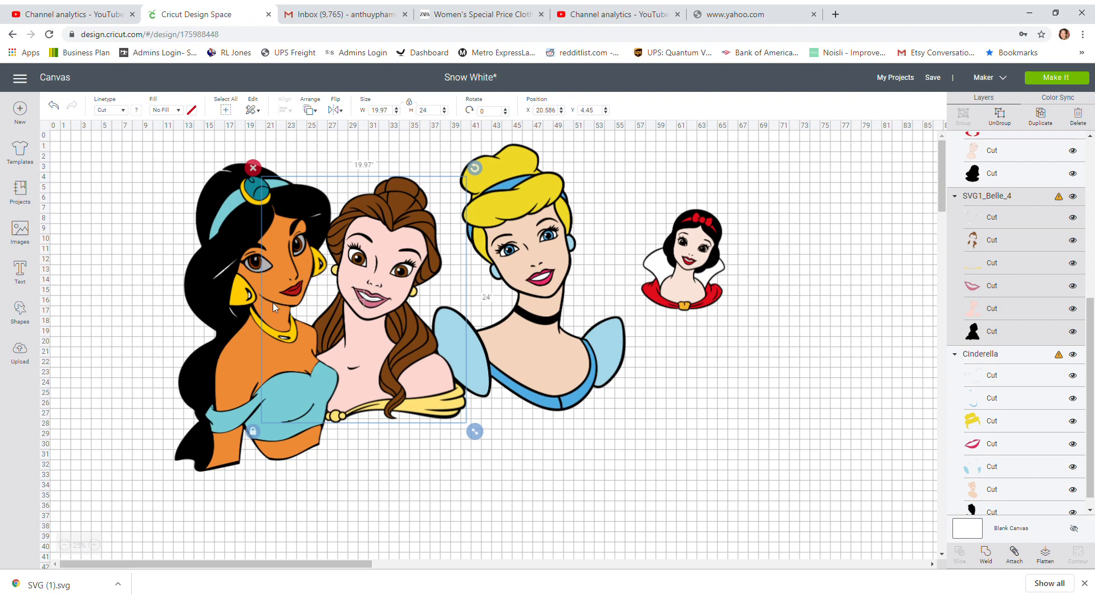
pyautogui.click(566, 371)
pyautogui.moveTo(567, 371); pyautogui.dragTo(554, 392)
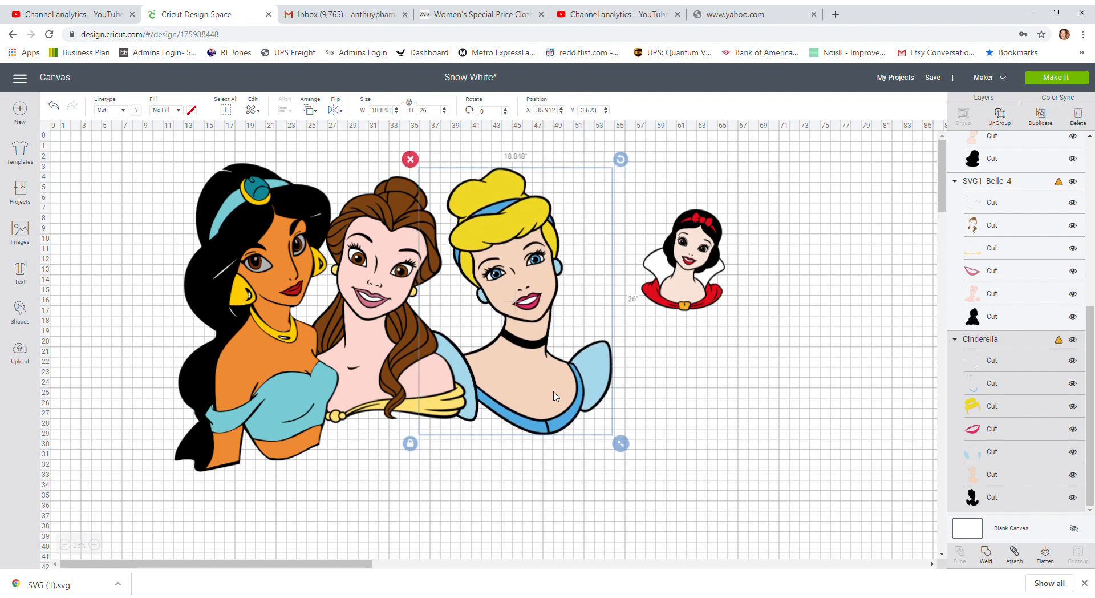
# Set the Snow White image's height to 26 inches and place it against Cinderella's right shoulder
pyautogui.click(707, 257)
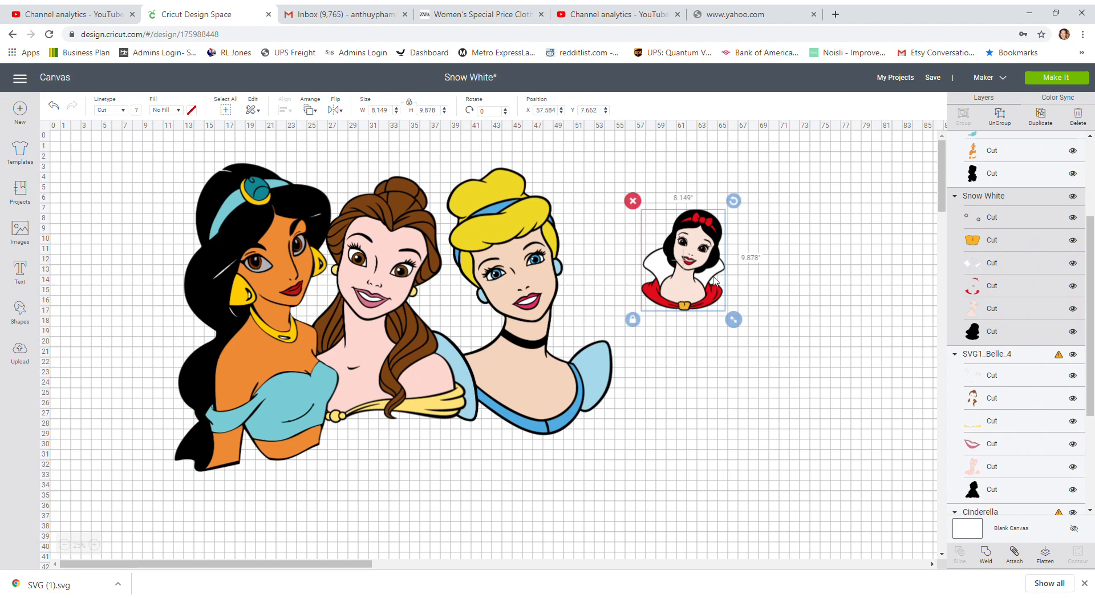
pyautogui.click(438, 112)
pyautogui.write('26')
pyautogui.press('Tab')
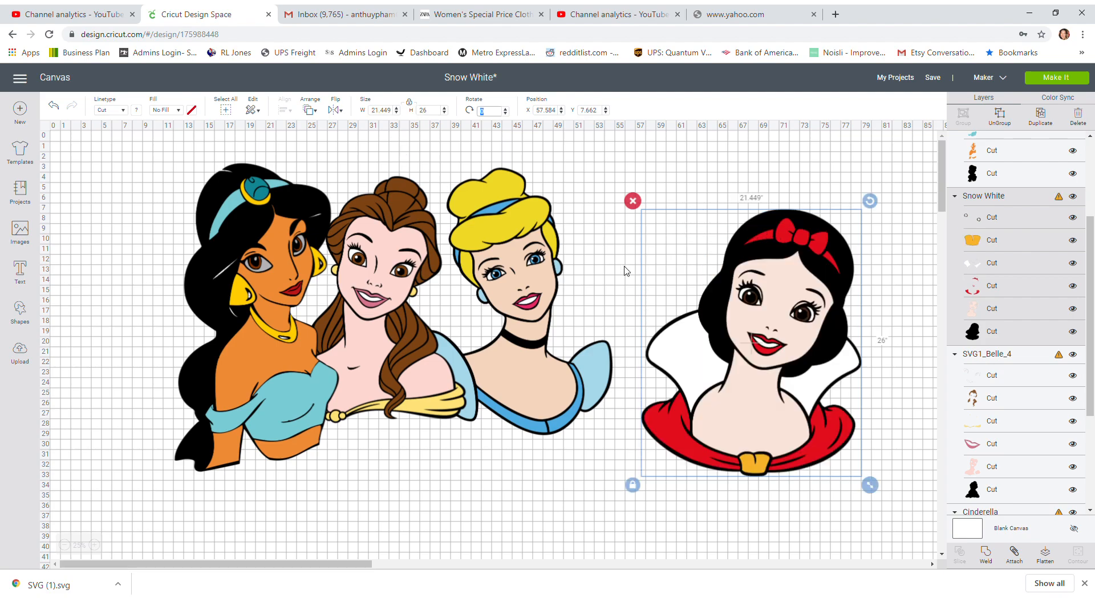
pyautogui.moveTo(756, 348); pyautogui.dragTo(699, 335)
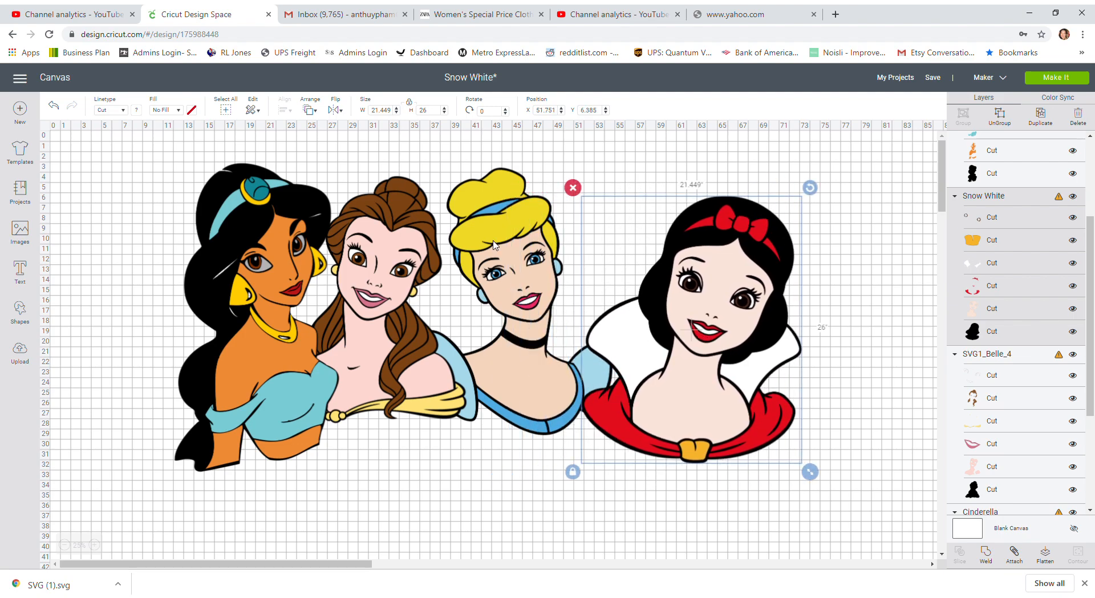
# Set the Snow White image's height to 24 inches and place it clear of Cinderella, at about X 55.2, Y 8.1
pyautogui.click(426, 109)
pyautogui.write('24')
pyautogui.press('Tab')
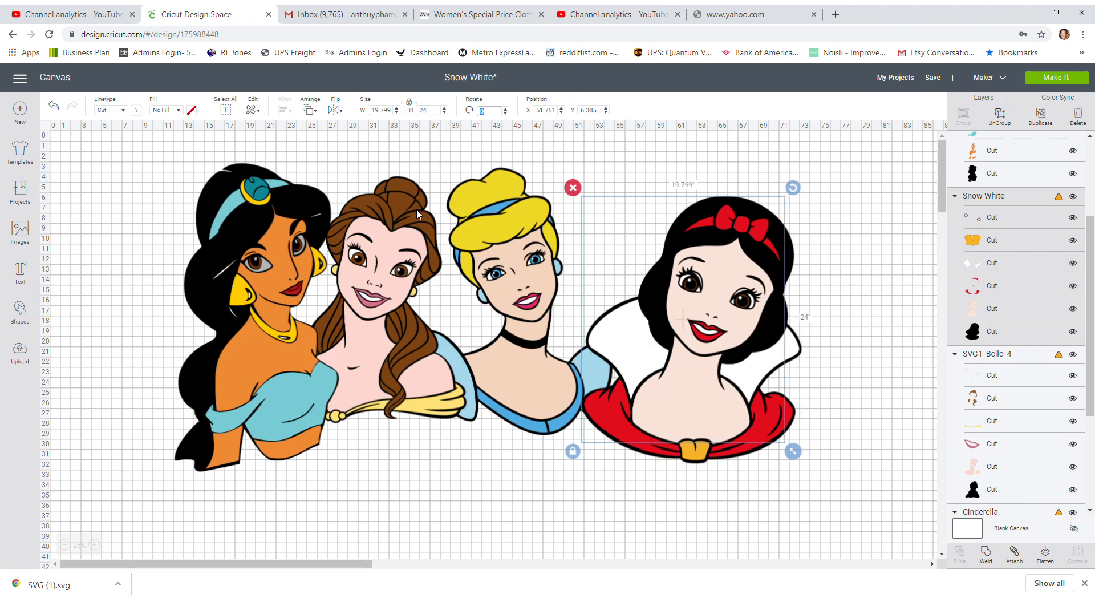
pyautogui.moveTo(689, 318); pyautogui.dragTo(653, 318)
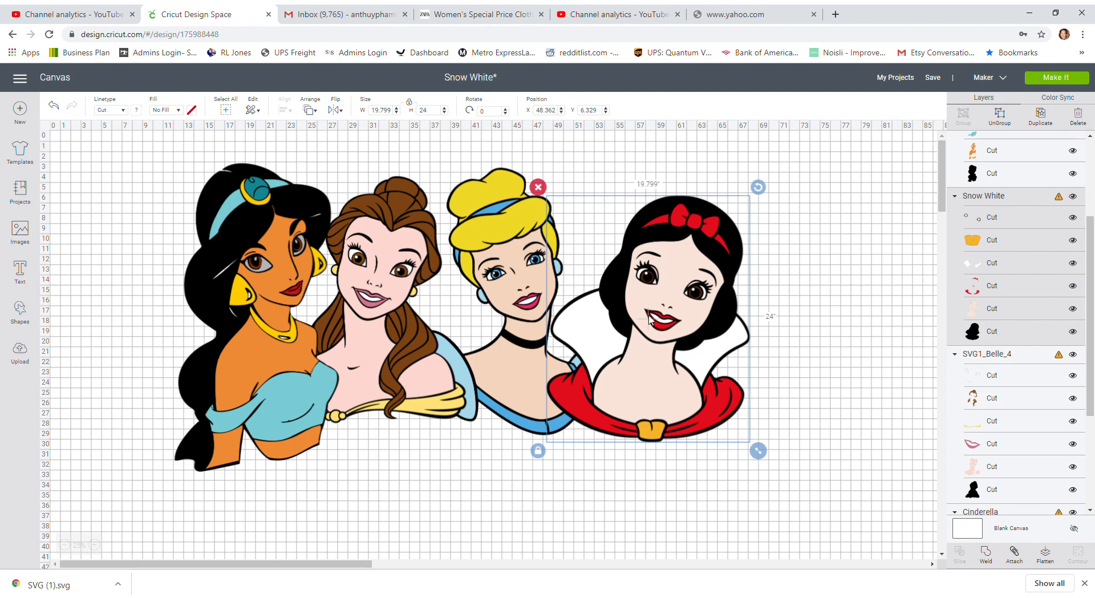
pyautogui.moveTo(650, 318); pyautogui.dragTo(721, 335)
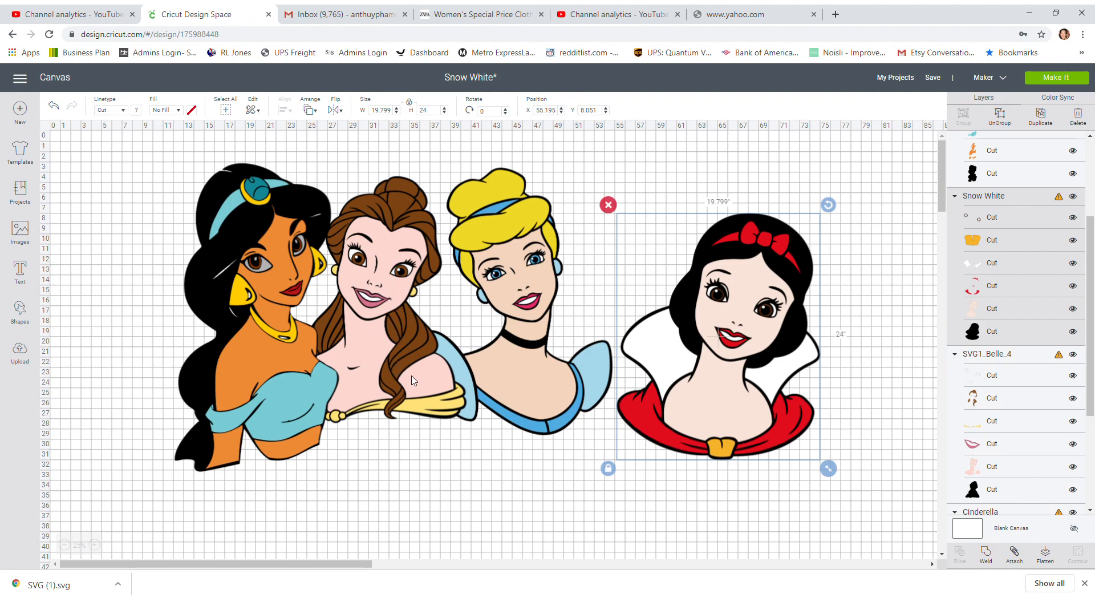
# Delete the Jasmine, Belle and Cinderella images and move Snow White to about X 16.1, Y 6.3
pyautogui.moveTo(163, 186); pyautogui.dragTo(529, 311)
pyautogui.press('Delete')
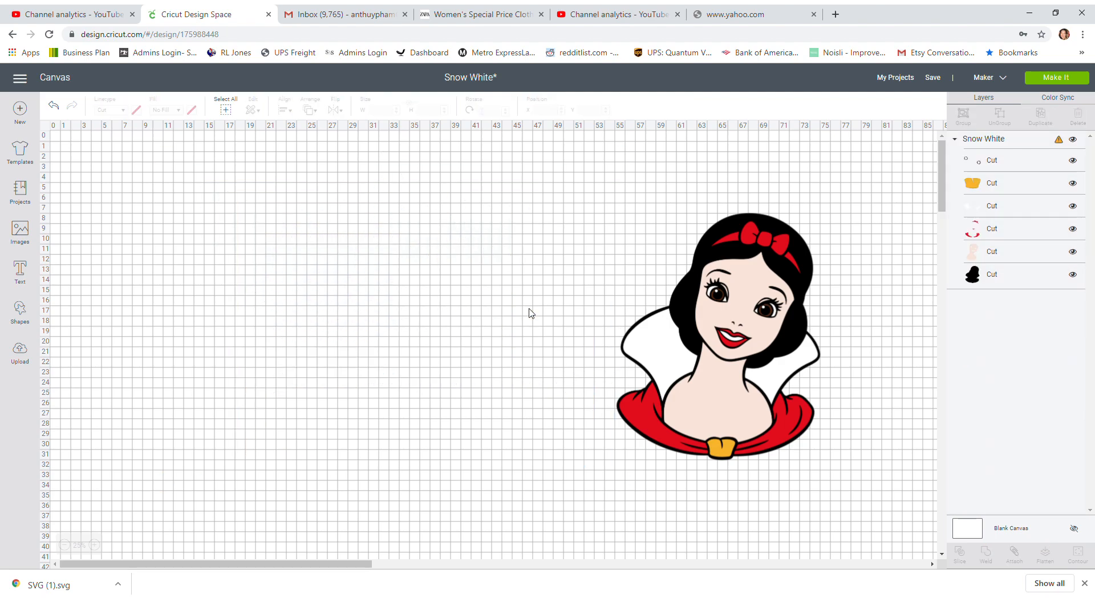
pyautogui.moveTo(784, 296); pyautogui.dragTo(384, 278)
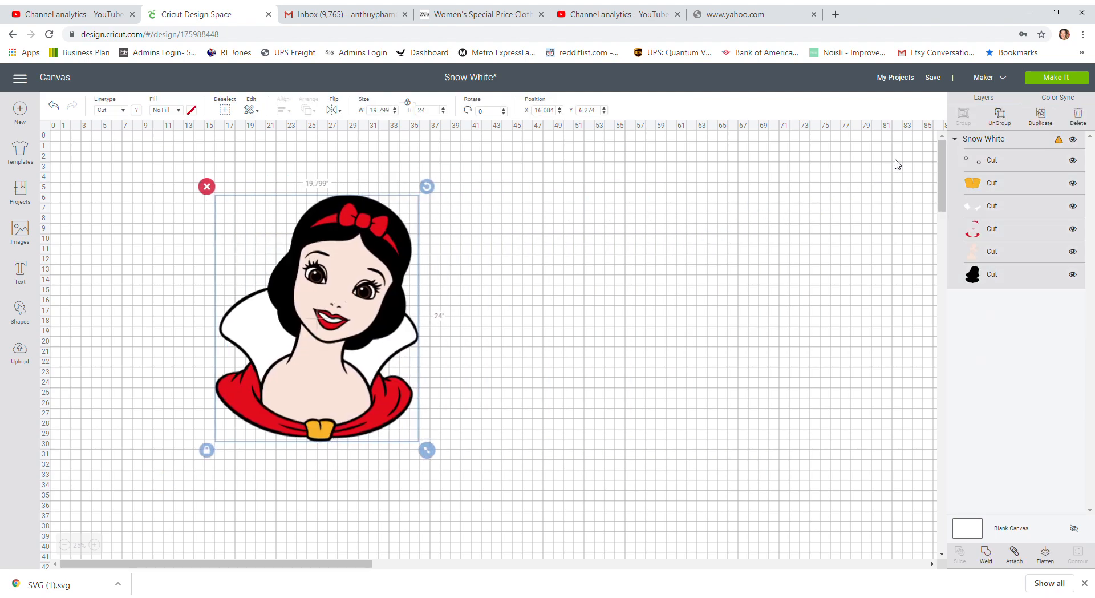
# Save the project as a new copy named Snow White - 24 inches
pyautogui.moveTo(936, 81)
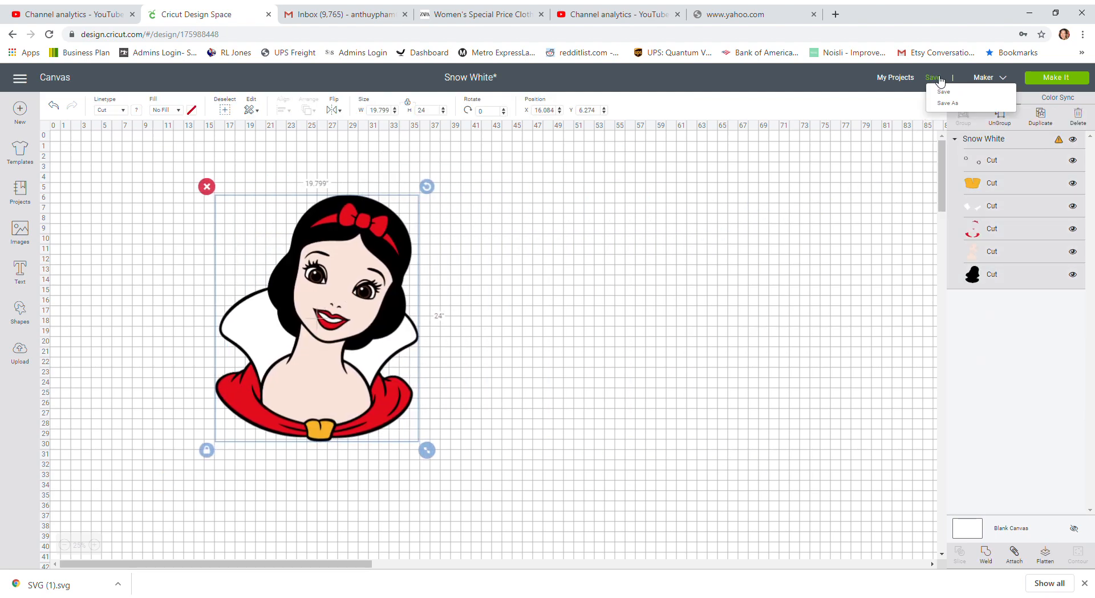
pyautogui.click(942, 103)
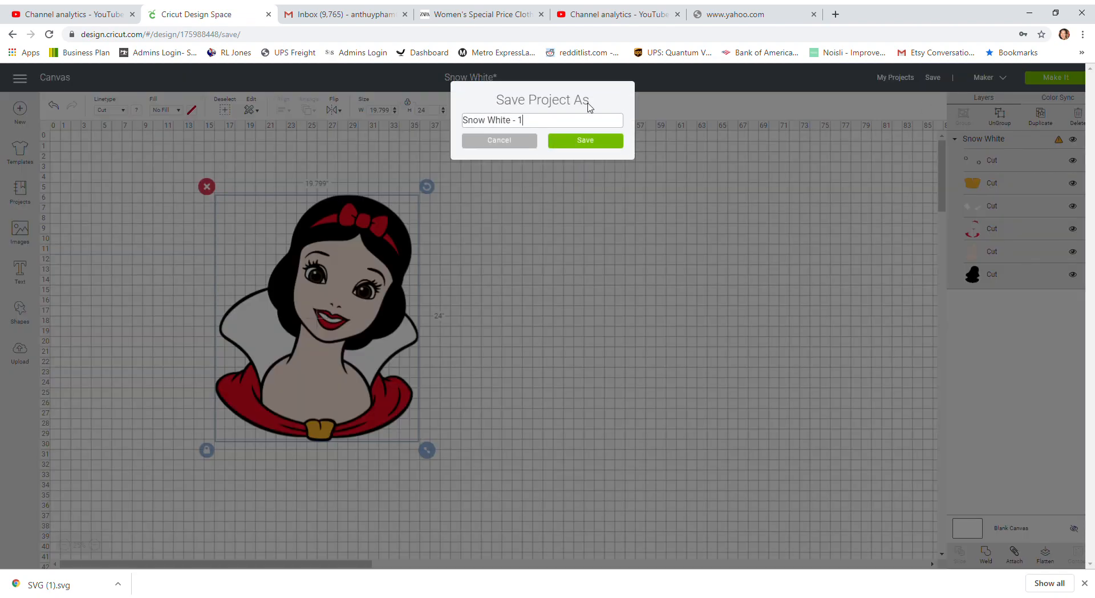
pyautogui.press('BackSpace')
pyautogui.write('24 inches')
pyautogui.press('Return')
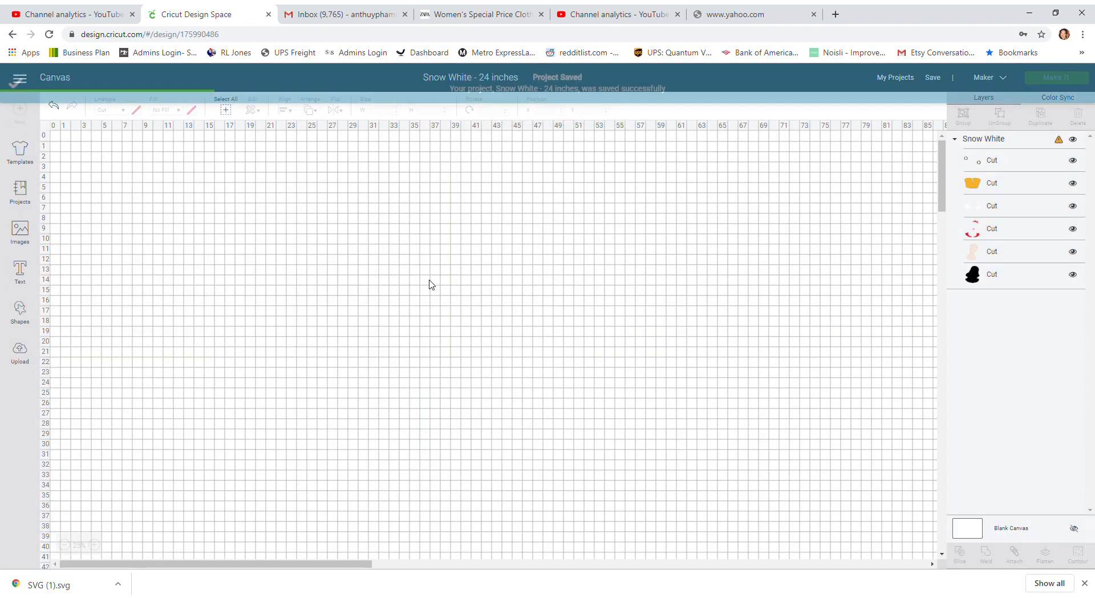
# Reposition the Snow White image on the canvas to about X 7.3, Y 6.6
pyautogui.moveTo(336, 302); pyautogui.dragTo(310, 325)
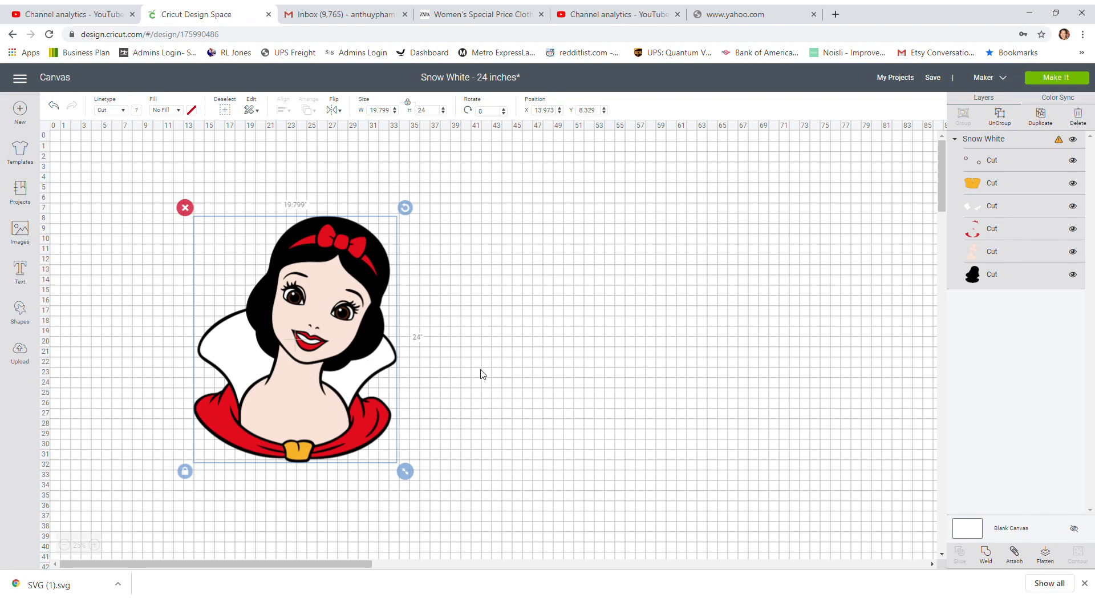
pyautogui.moveTo(344, 328); pyautogui.dragTo(275, 273)
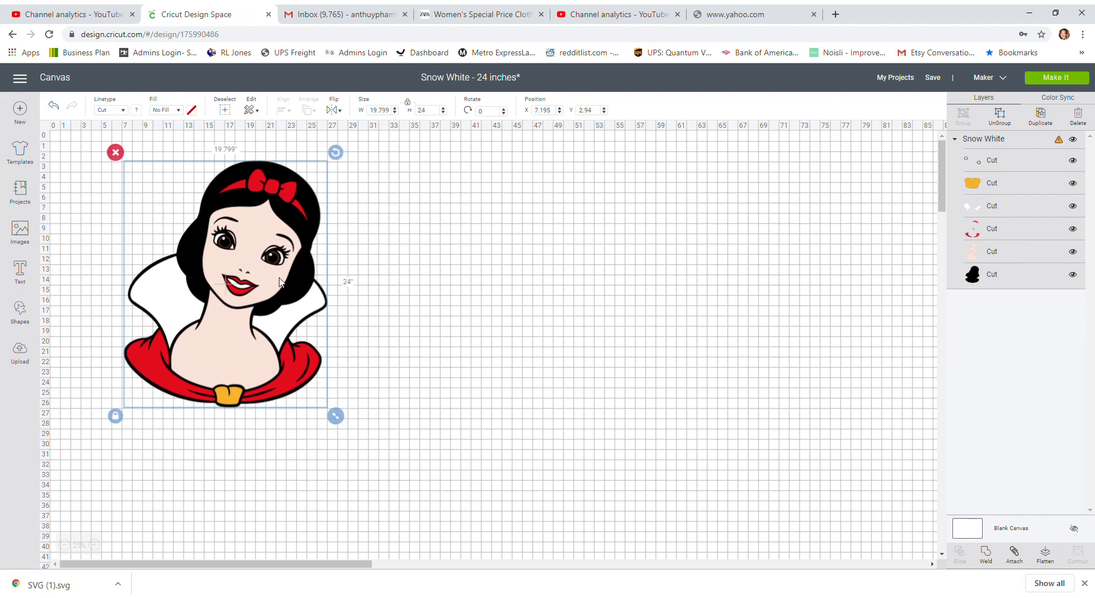
pyautogui.click(431, 299)
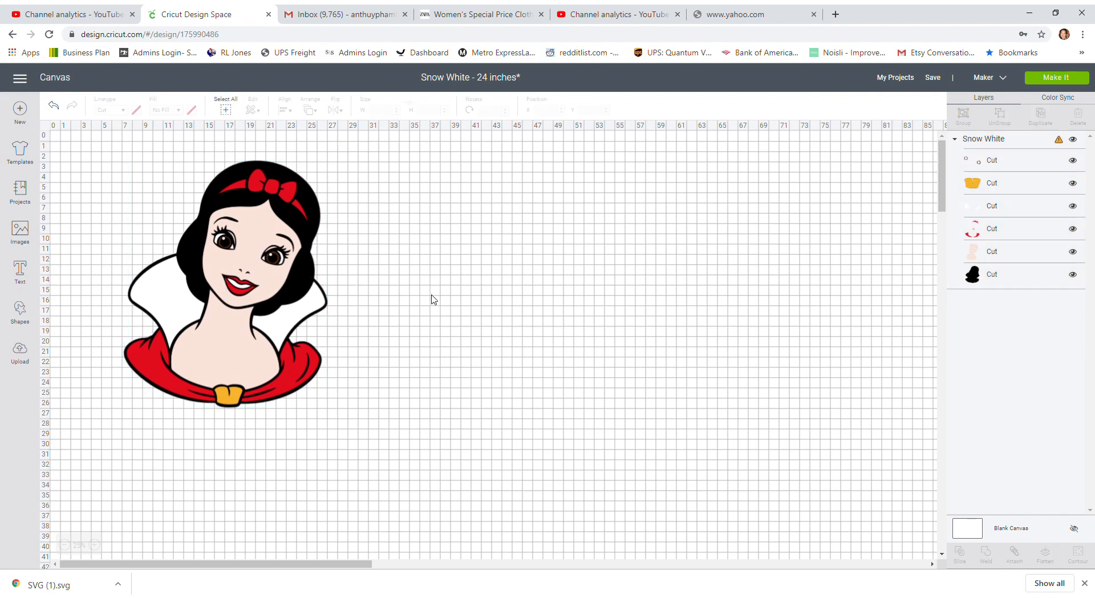
pyautogui.moveTo(246, 261); pyautogui.dragTo(183, 248)
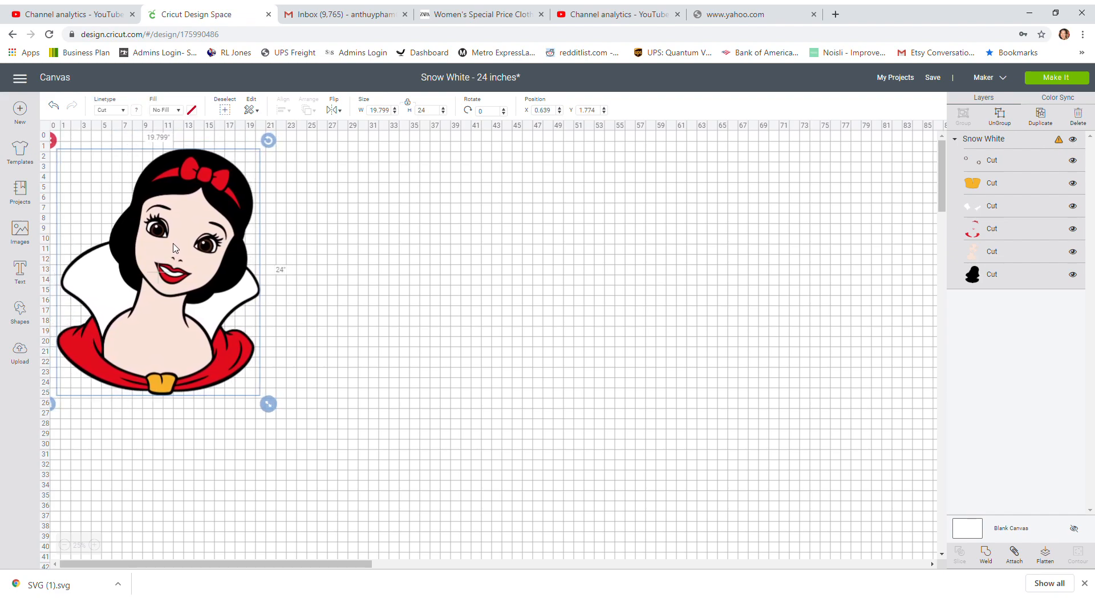
pyautogui.click(54, 177)
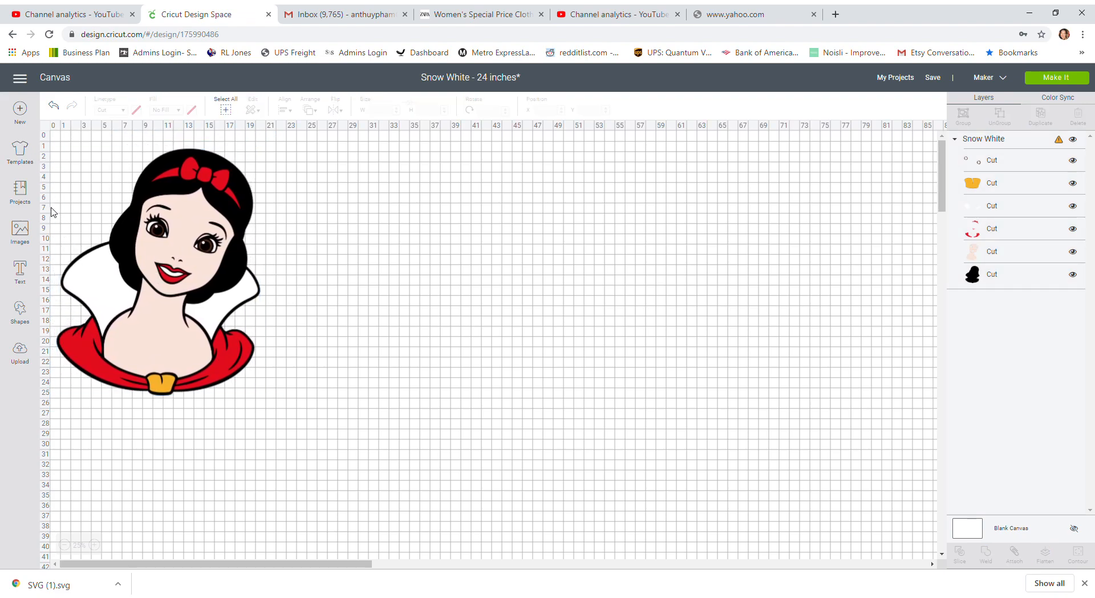
pyautogui.moveTo(69, 178); pyautogui.dragTo(113, 281)
pyautogui.moveTo(250, 376); pyautogui.dragTo(276, 294)
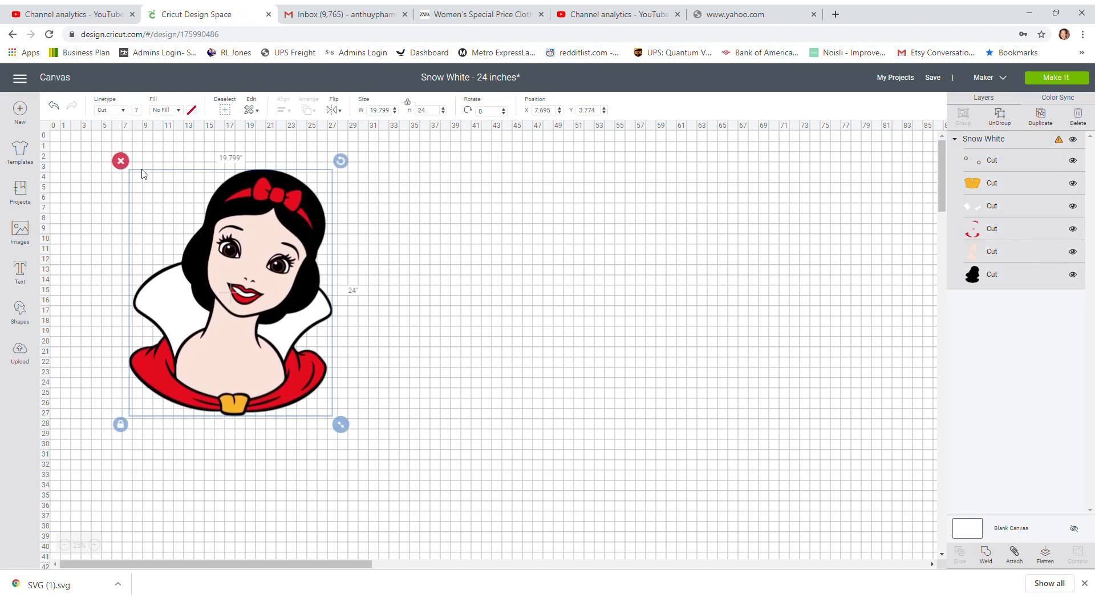
pyautogui.moveTo(235, 224); pyautogui.dragTo(232, 253)
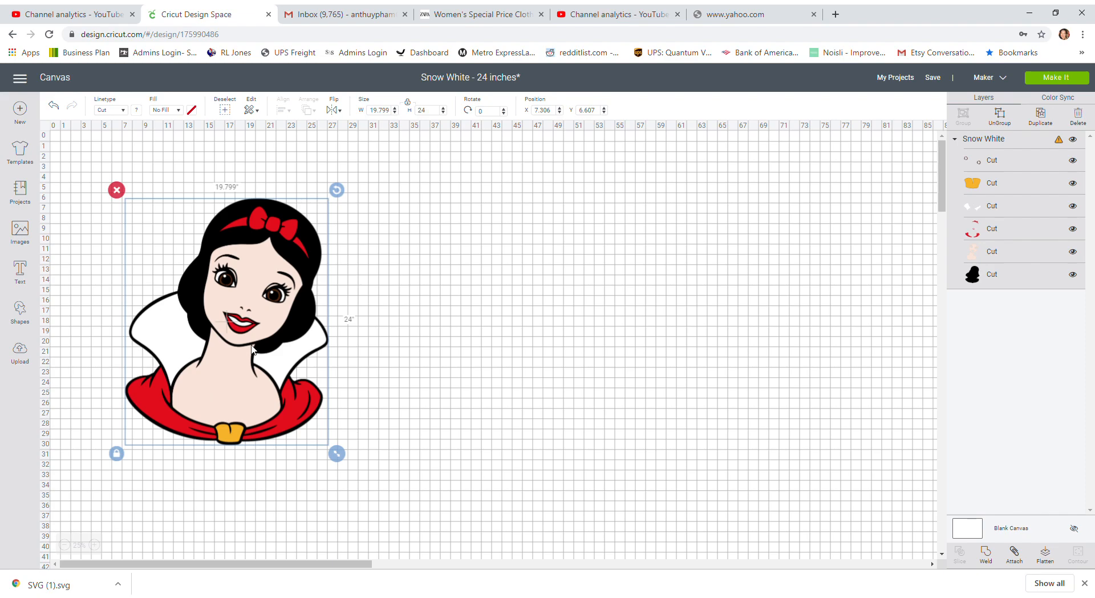
# Examine the Snow White design at 100% zoom against the canvas grid, then return to 25% zoom
pyautogui.click(95, 545)
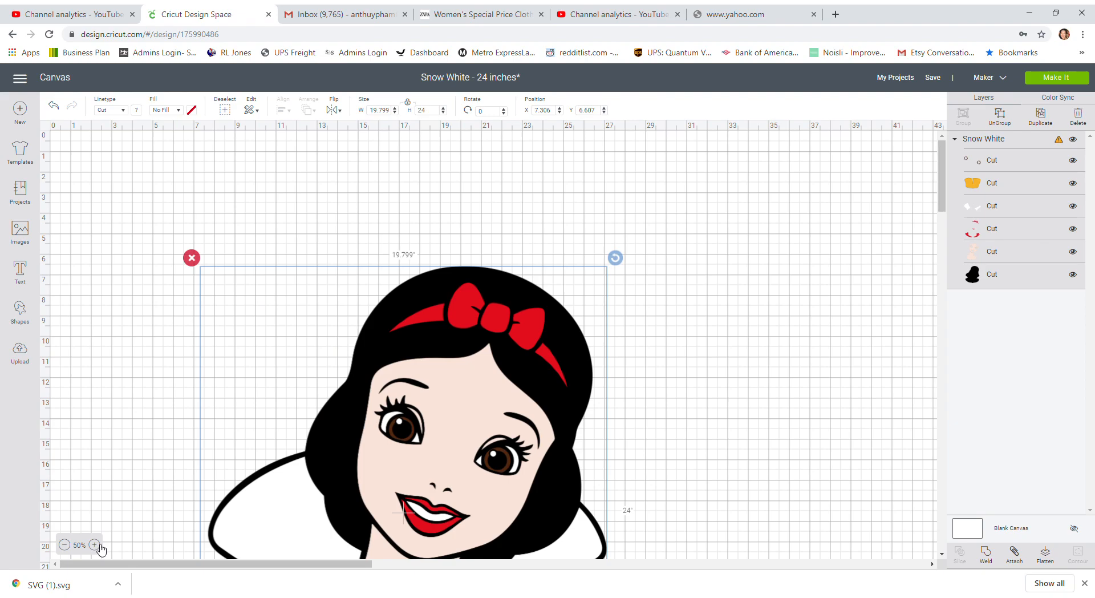
pyautogui.click(99, 546)
pyautogui.click(99, 547)
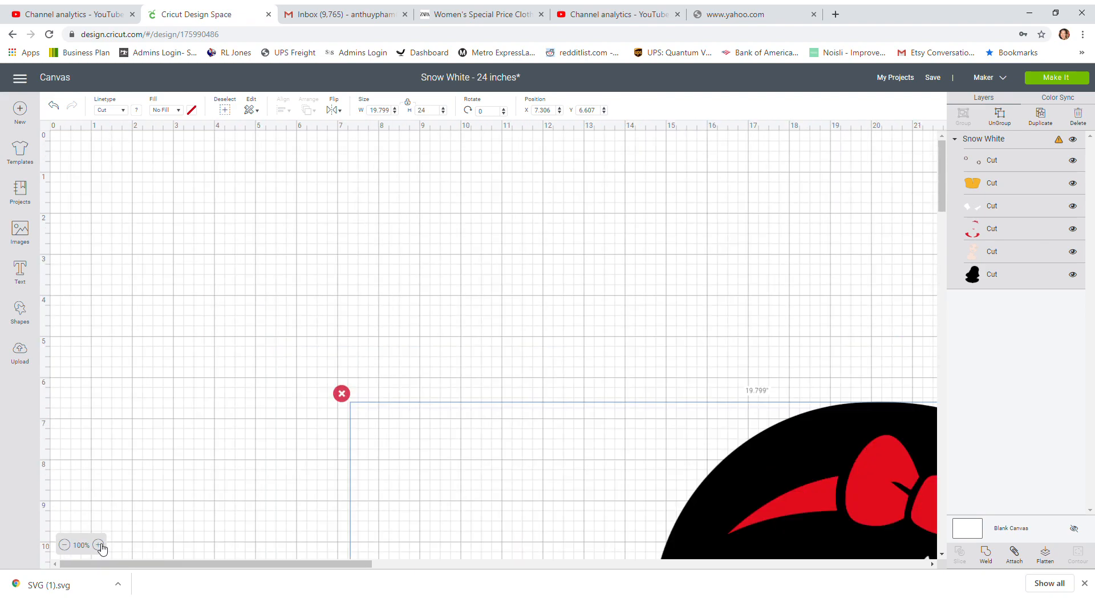
pyautogui.scroll(-10, 250, 433)
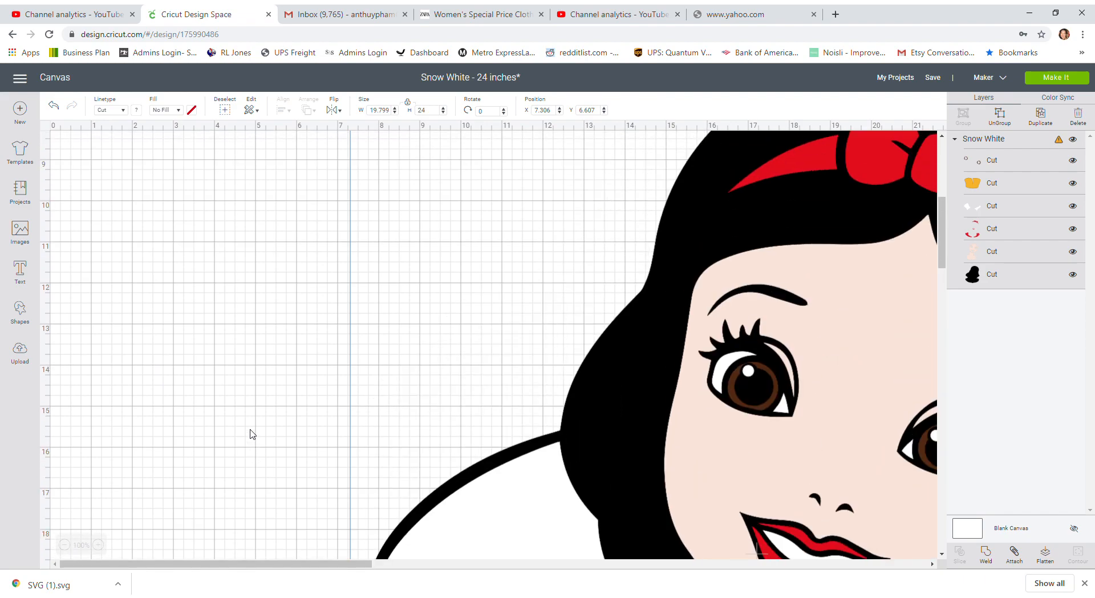
pyautogui.scroll(-2, 253, 433)
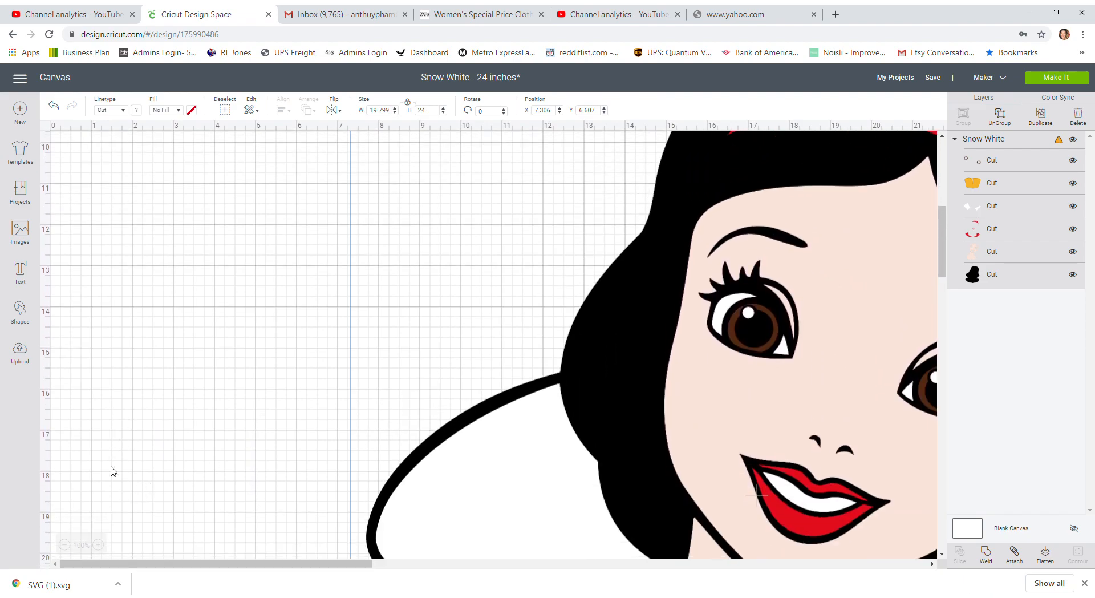
pyautogui.click(64, 545)
pyautogui.click(65, 545)
pyautogui.click(65, 544)
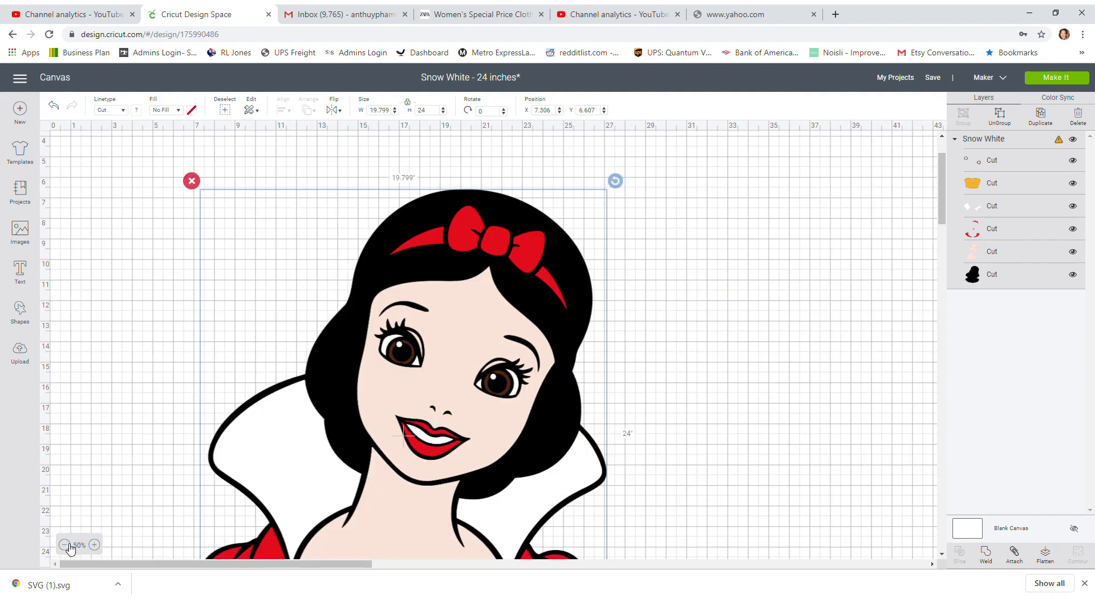
pyautogui.click(64, 544)
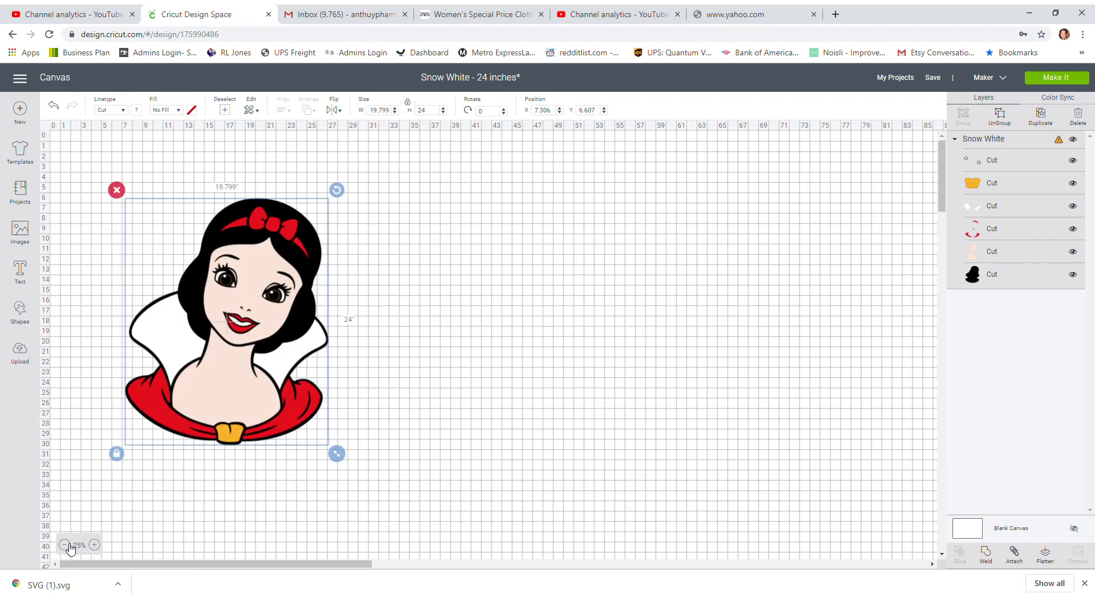
pyautogui.click(275, 521)
pyautogui.click(261, 331)
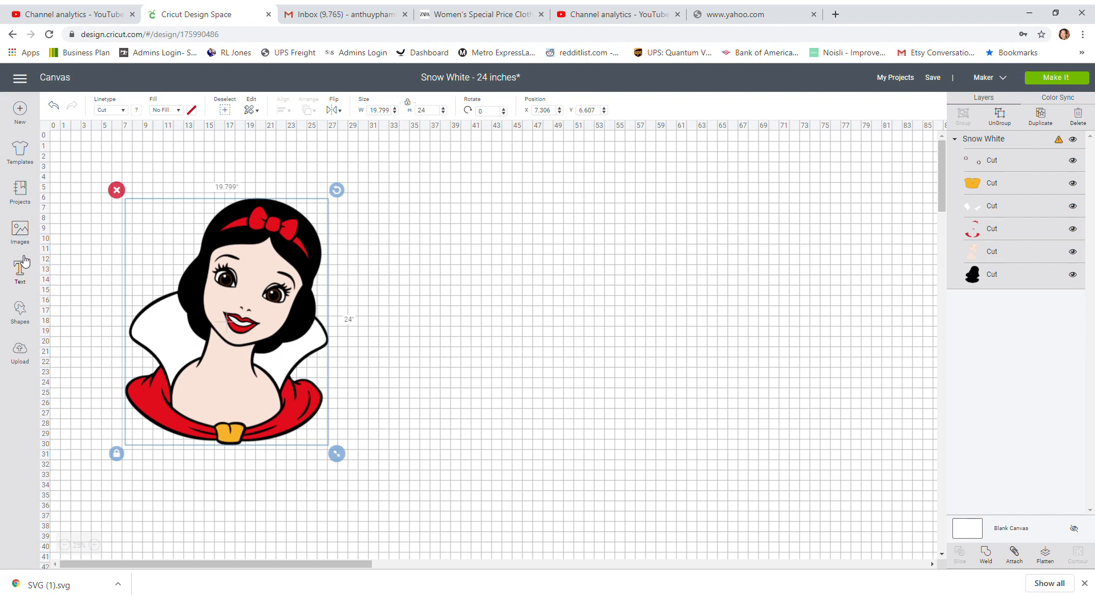
# Insert a square shape and set its size to 11 by 11 inches
pyautogui.click(21, 313)
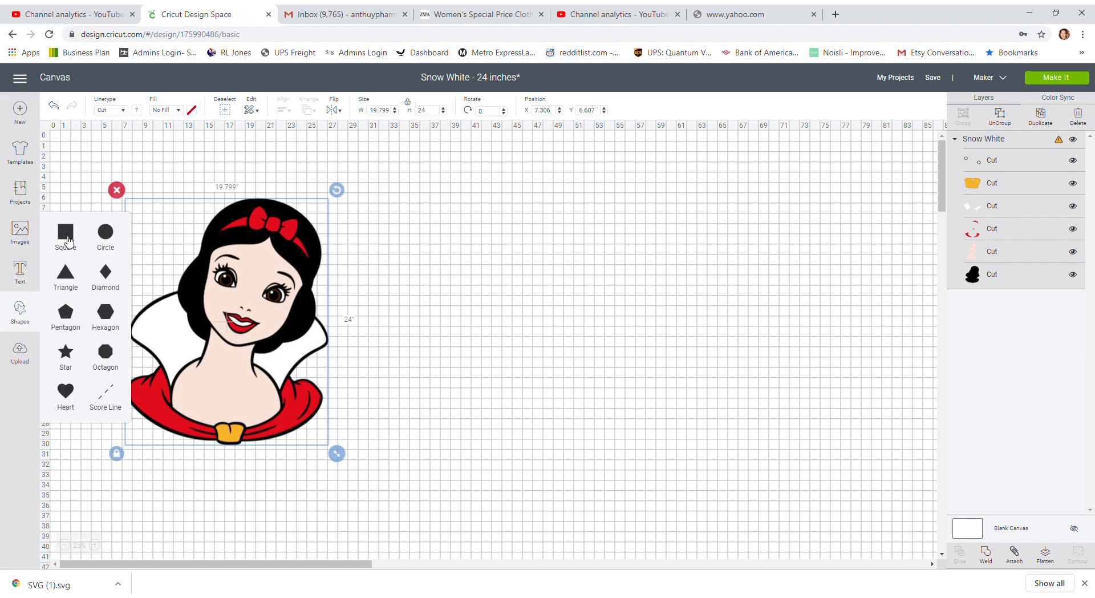
pyautogui.click(67, 239)
pyautogui.click(98, 186)
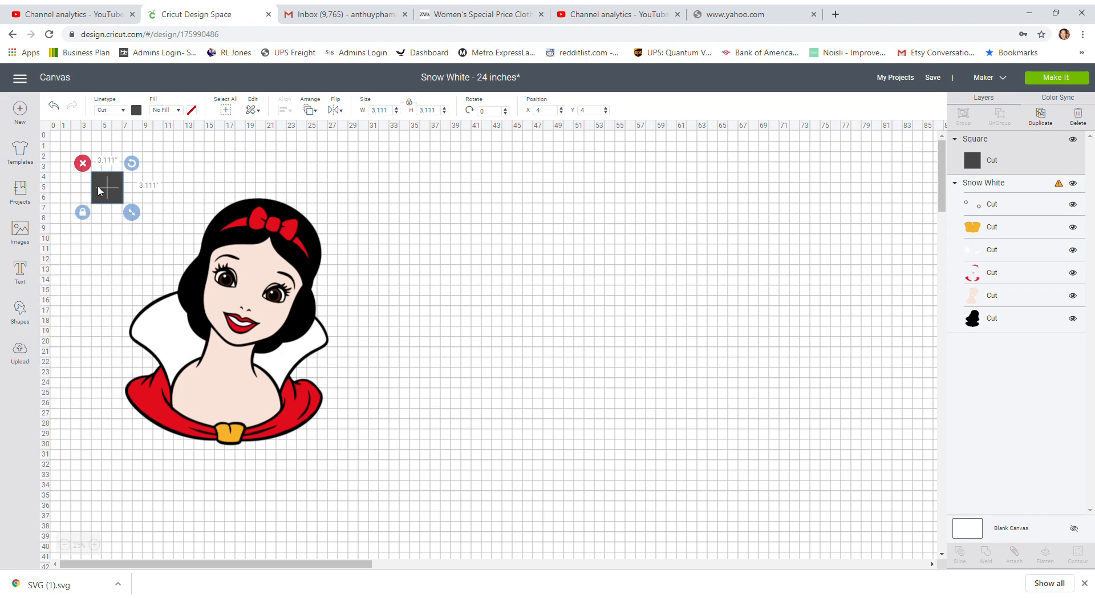
pyautogui.doubleClick(387, 110)
pyautogui.write('11')
pyautogui.press('Tab')
pyautogui.press('Tab')
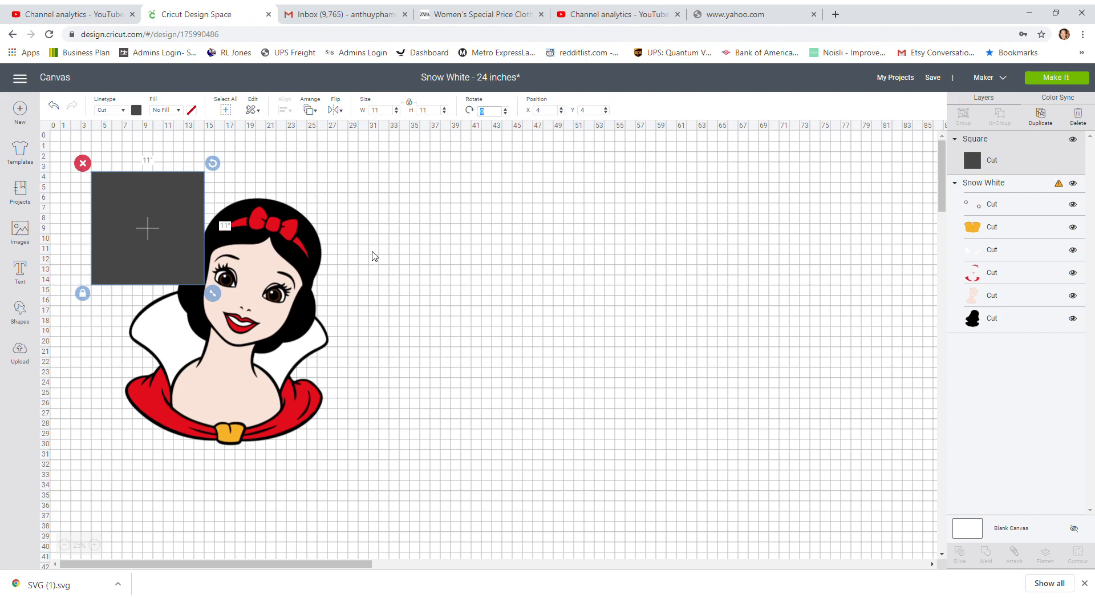
# Move the square over Snow White's upper-left part, duplicate it and place the copy directly to its right
pyautogui.moveTo(177, 222); pyautogui.dragTo(216, 229)
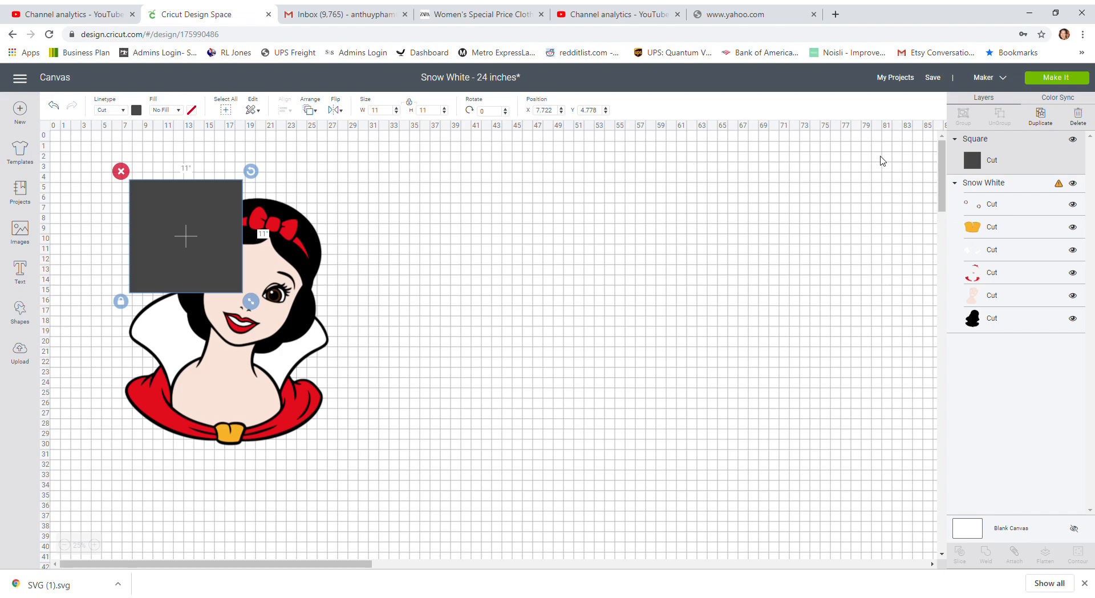
pyautogui.click(1041, 117)
pyautogui.moveTo(231, 227); pyautogui.dragTo(327, 224)
# Set the left square's position to X 8, Y 5 and shift the right square to about X 19.2, Y 5.1
pyautogui.click(226, 225)
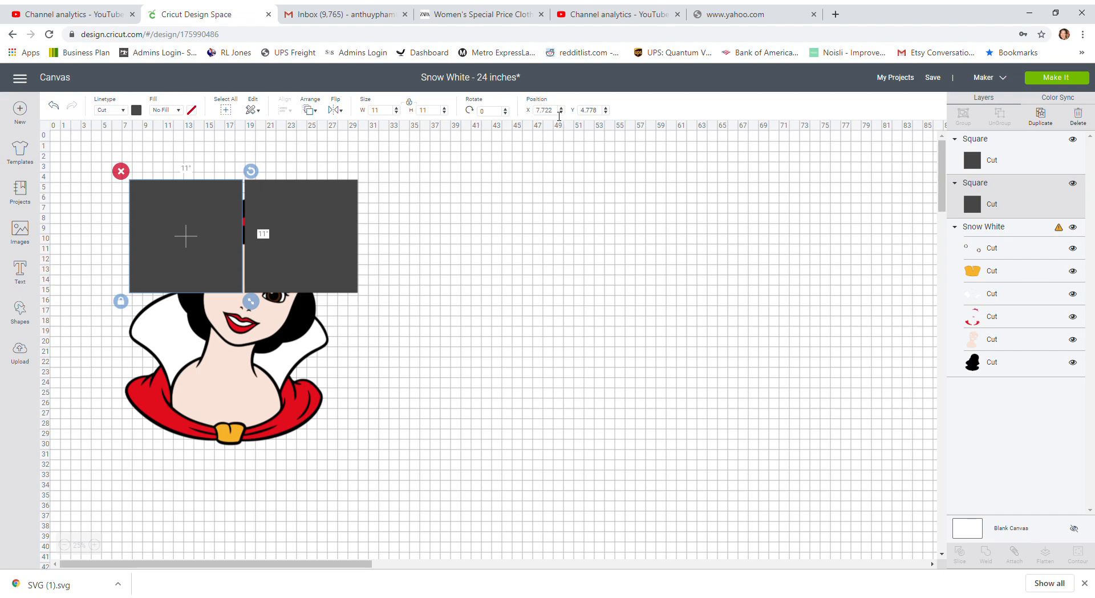
pyautogui.click(559, 113)
pyautogui.write('8')
pyautogui.click(584, 108)
pyautogui.write('5')
pyautogui.press('Return')
pyautogui.moveTo(330, 205); pyautogui.dragTo(334, 212)
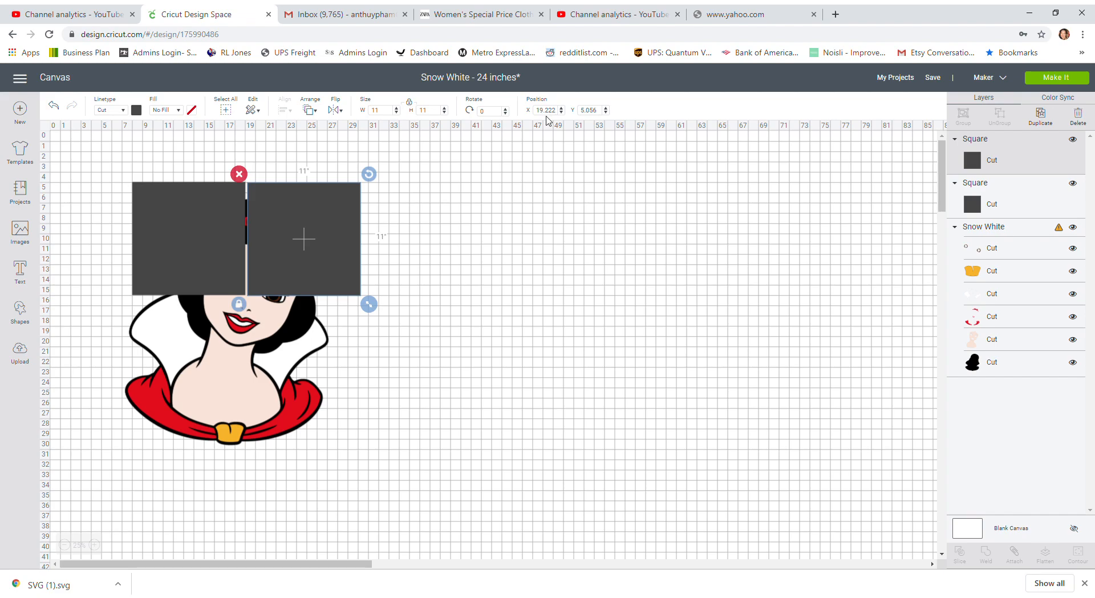
# Set the right square's position to X 19, Y 5 and check the placement of both squares
pyautogui.doubleClick(552, 114)
pyautogui.write('19')
pyautogui.press('Tab')
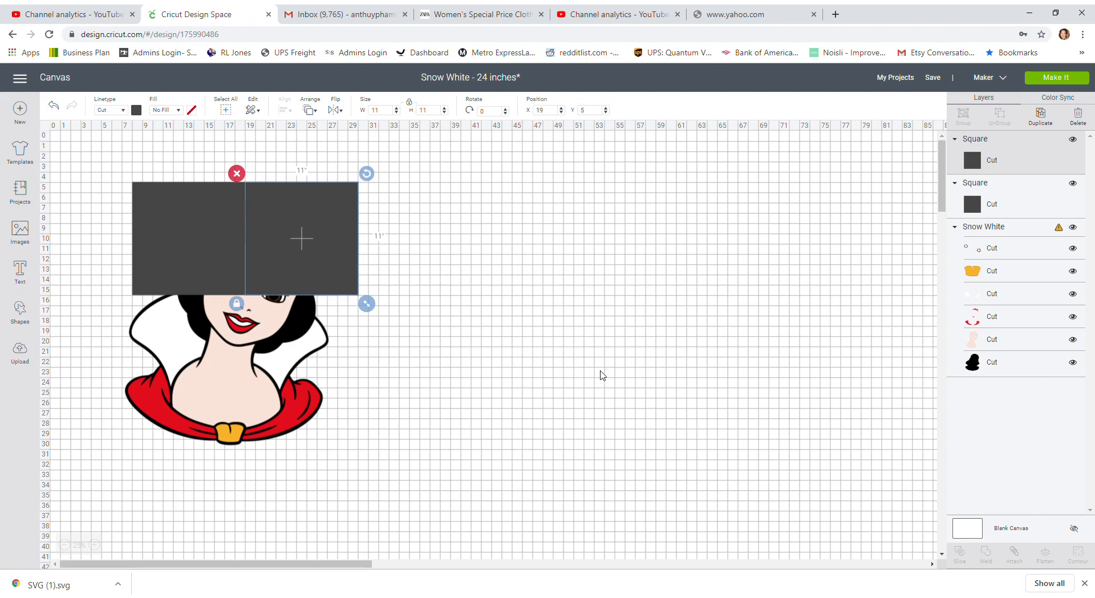
pyautogui.click(609, 374)
pyautogui.click(199, 205)
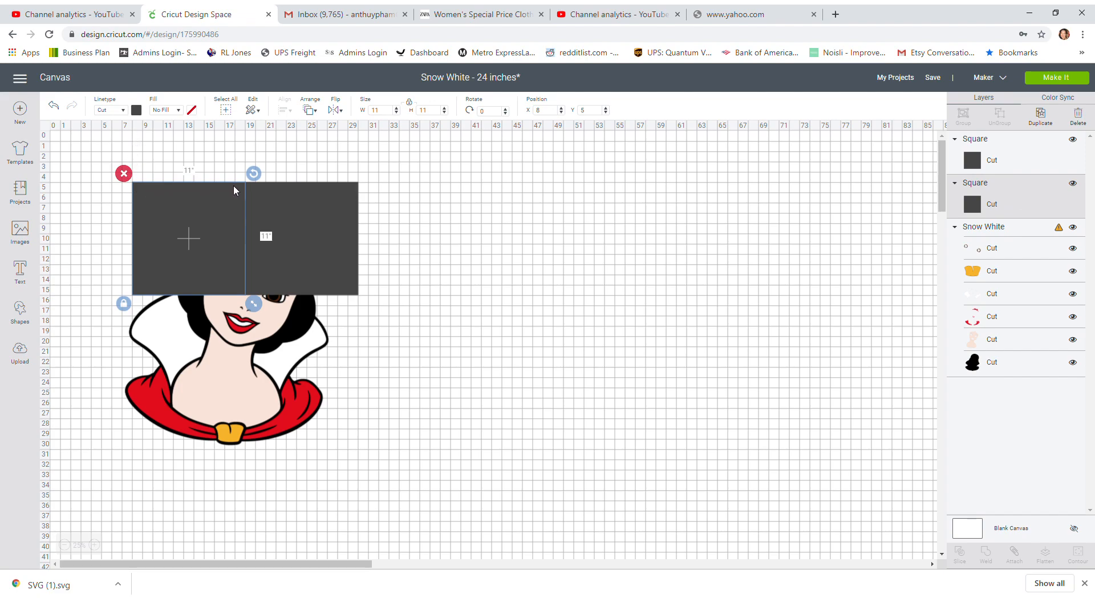
pyautogui.click(278, 190)
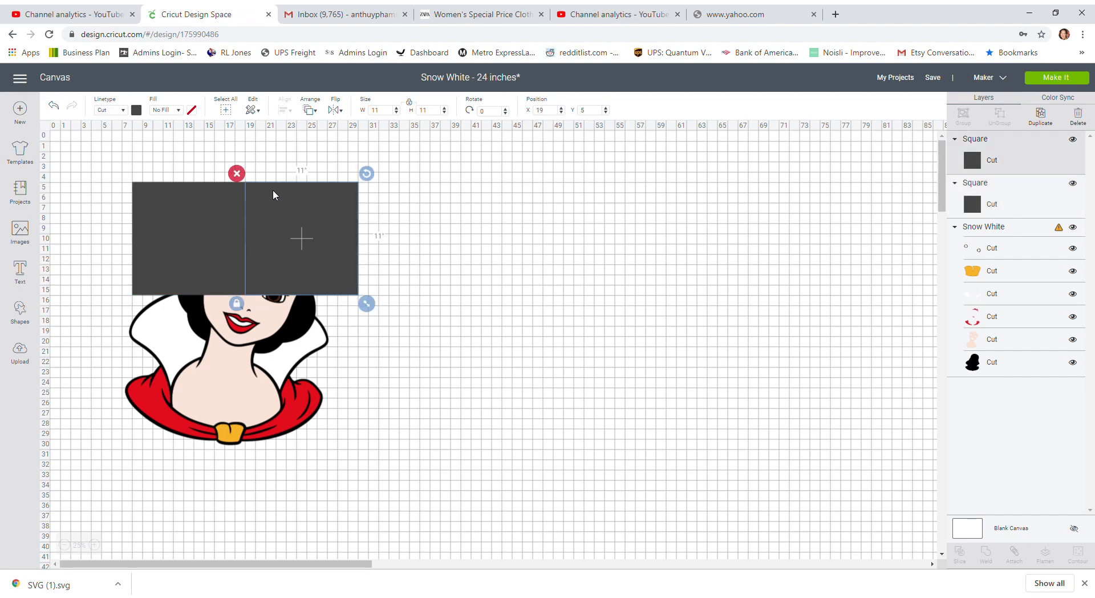
pyautogui.click(459, 205)
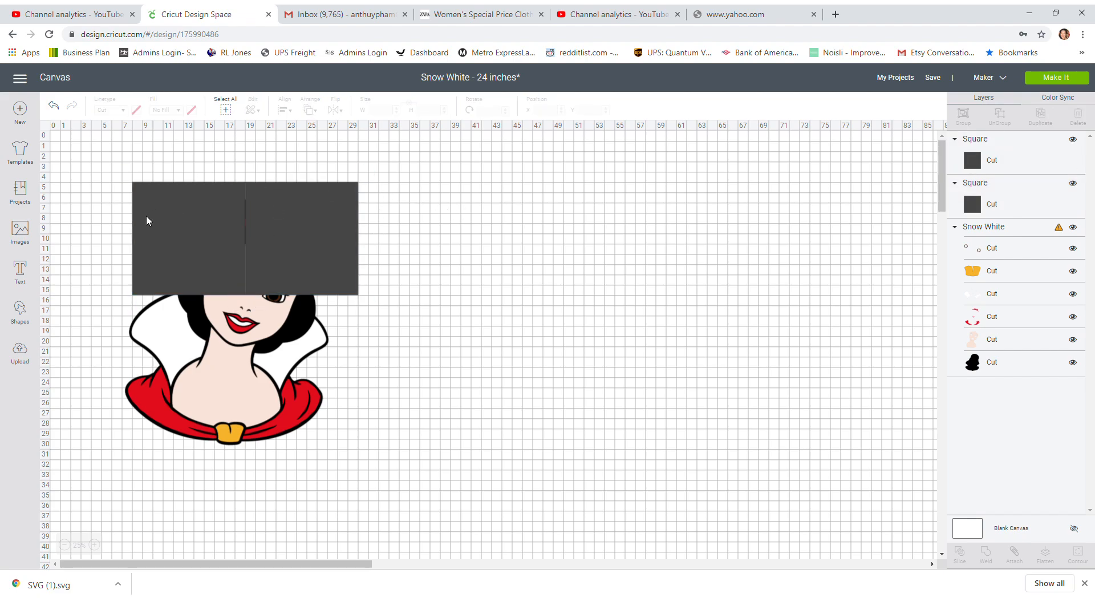
# Duplicate both squares together and set the copied pair's position to X 8, Y 16, directly below the first row
pyautogui.click(228, 227)
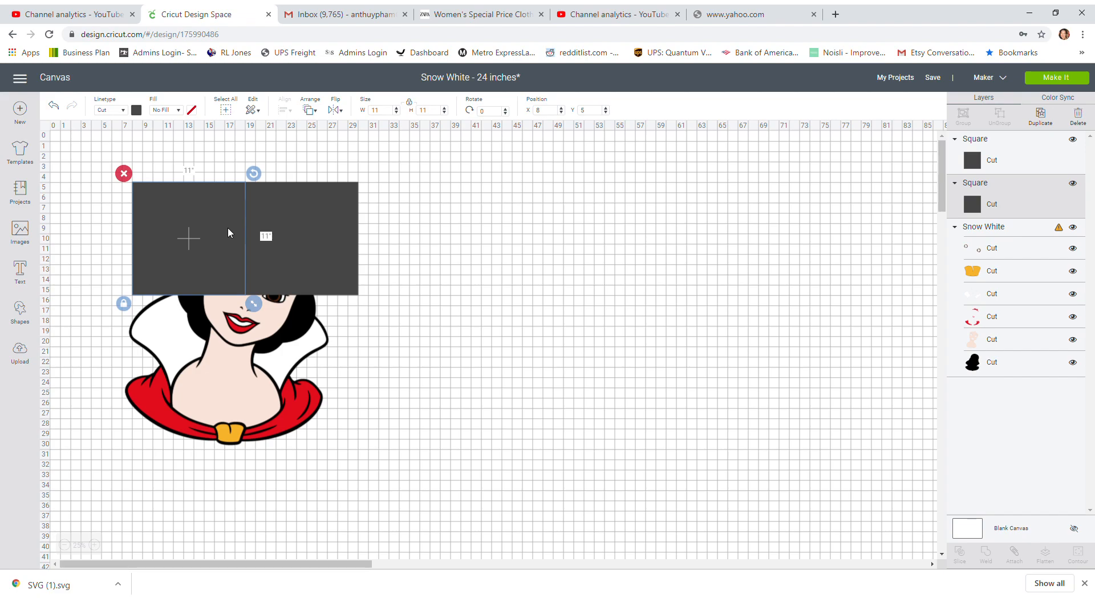
pyautogui.keyDown('shift'); pyautogui.click(328, 230); pyautogui.keyUp('shift')
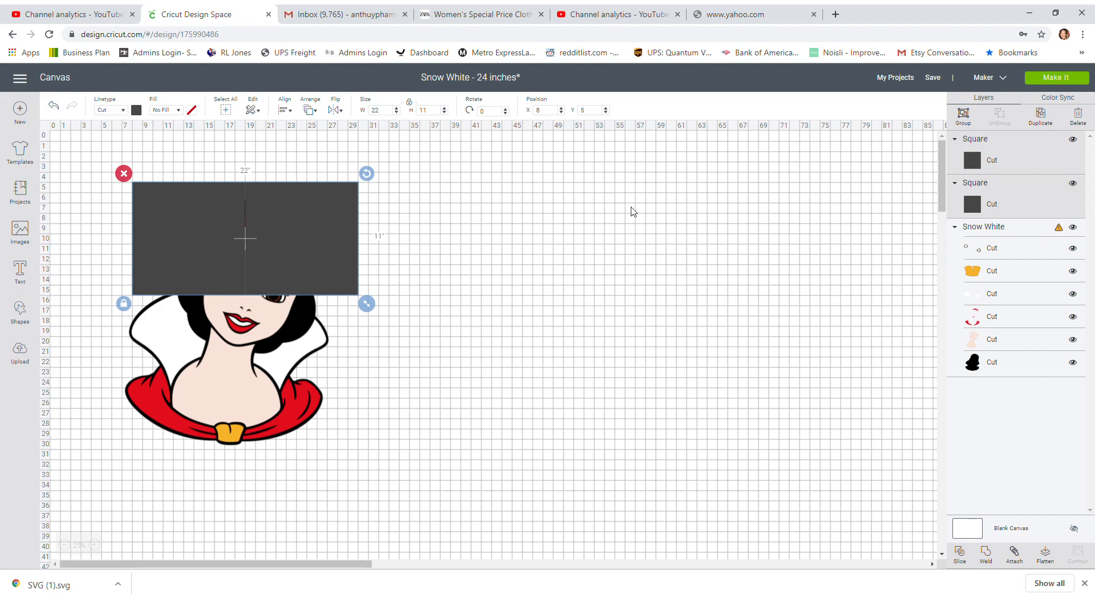
pyautogui.click(1045, 119)
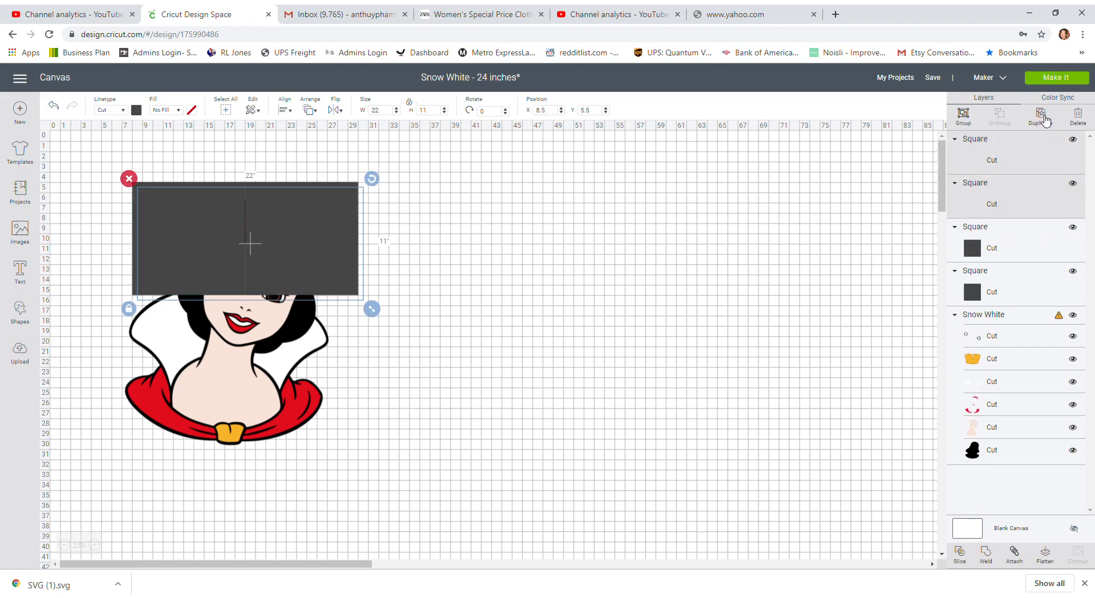
pyautogui.moveTo(337, 247); pyautogui.dragTo(325, 357)
pyautogui.click(559, 112)
pyautogui.doubleClick(559, 113)
pyautogui.write('8')
pyautogui.press('Tab')
pyautogui.write('16')
pyautogui.press('Return')
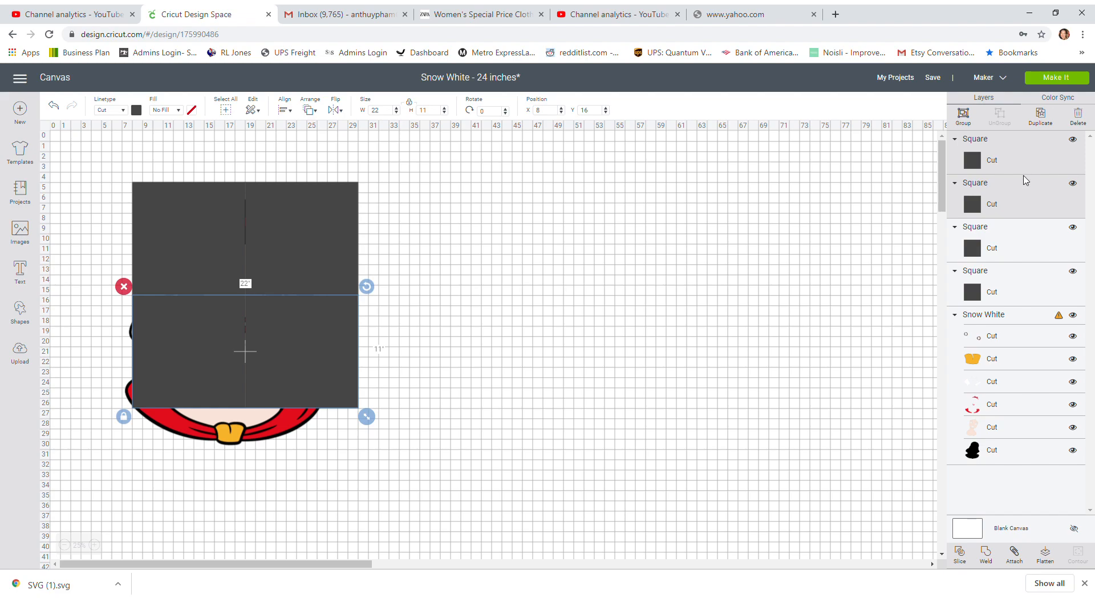
# Duplicate the second-row pair of squares and place the copy as a third row at X 8, Y 27
pyautogui.click(1041, 115)
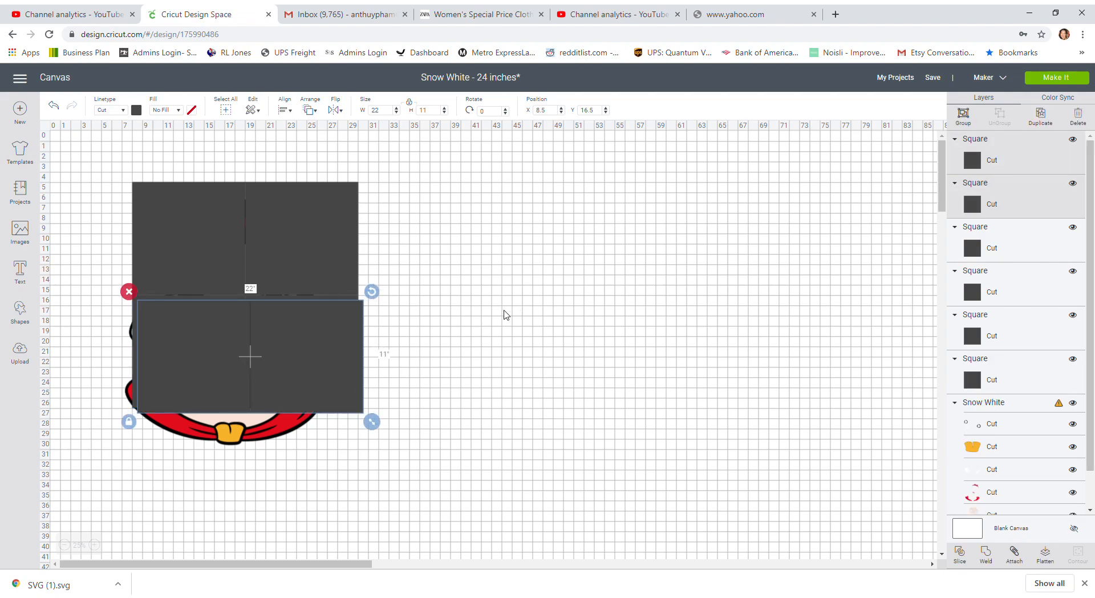
pyautogui.moveTo(323, 371); pyautogui.dragTo(317, 482)
pyautogui.doubleClick(598, 111)
pyautogui.write('27')
pyautogui.press('Return')
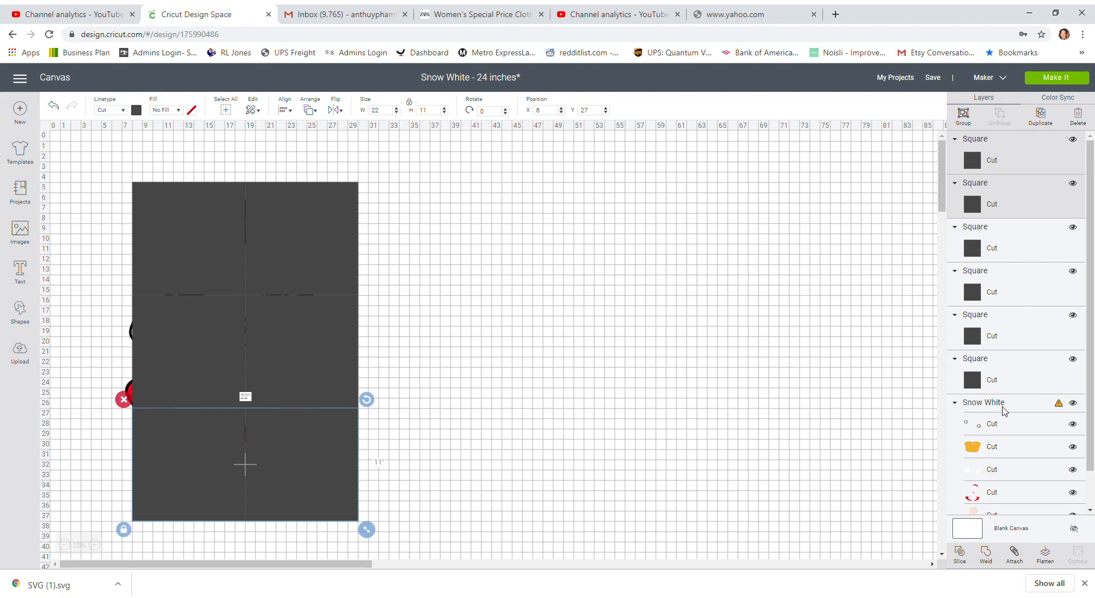
# Send the Snow White design to the front of the squares and move it to about X 8.8, Y 7.4
pyautogui.click(1001, 405)
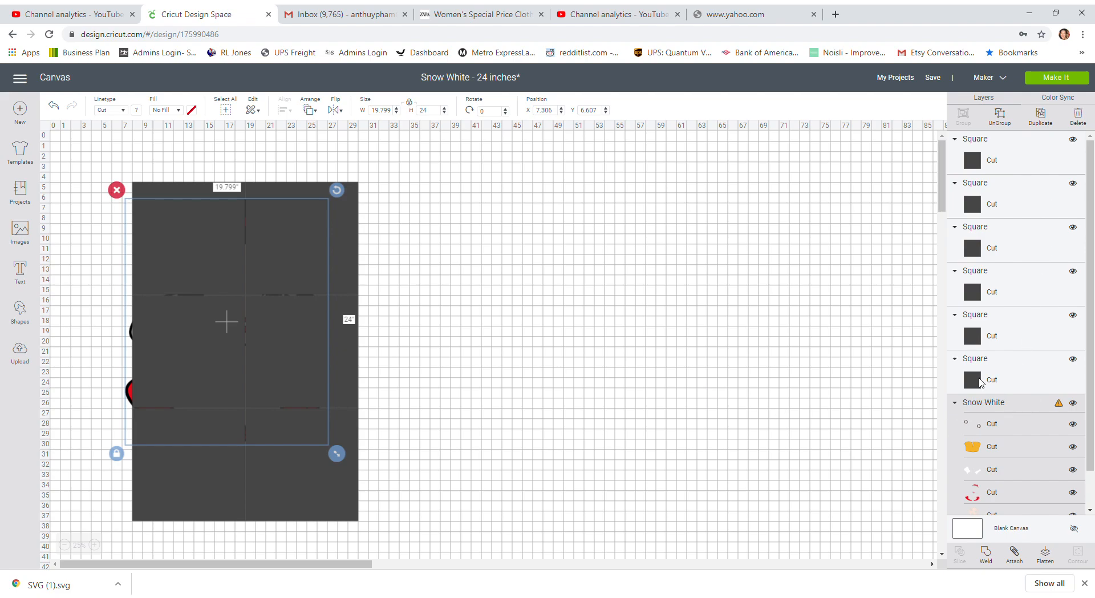
pyautogui.click(317, 110)
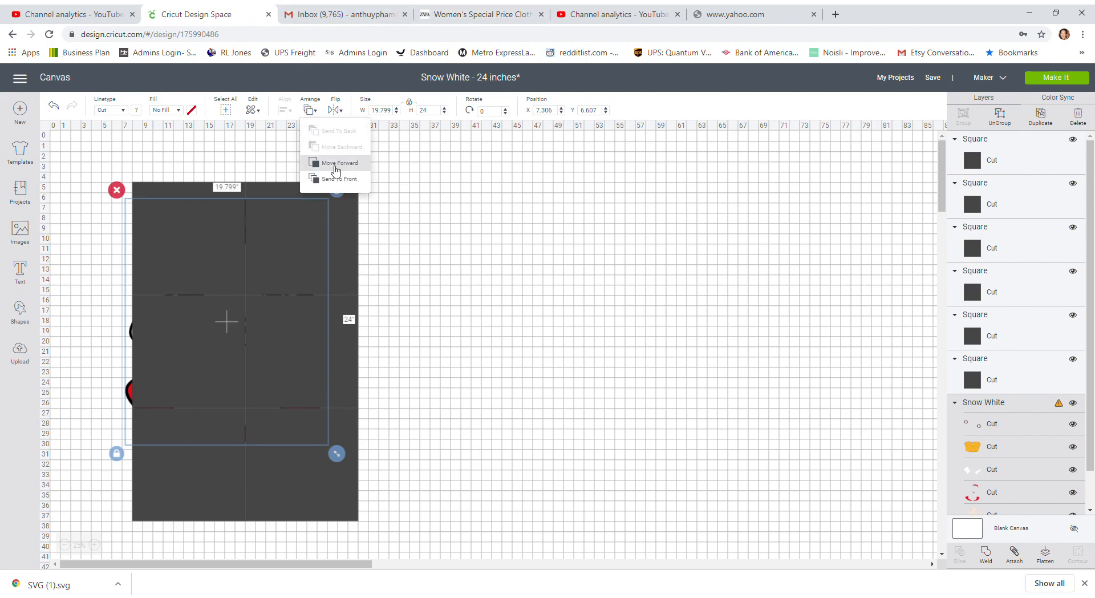
pyautogui.click(329, 184)
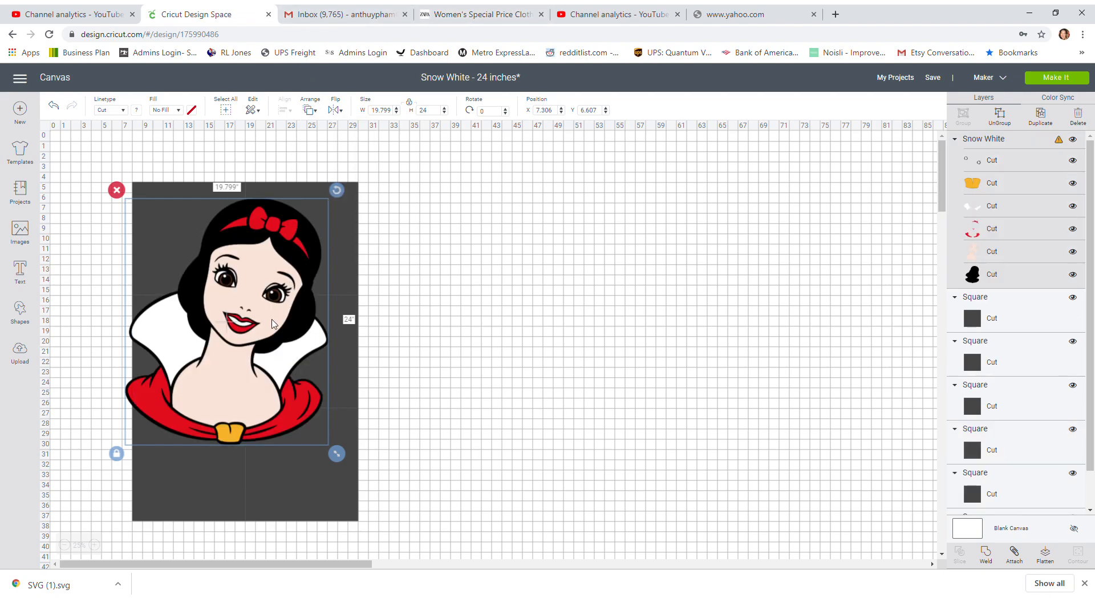
pyautogui.moveTo(271, 320); pyautogui.dragTo(287, 329)
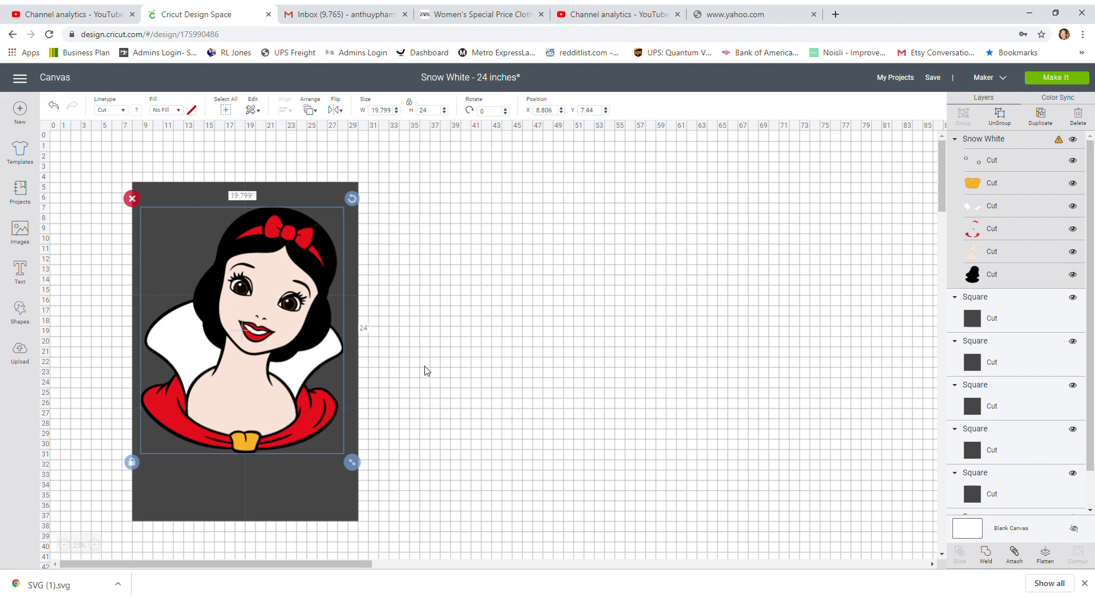
# Examine at 75% zoom where the square seams cross Snow White from hair to collar, then return to 25% zoom
pyautogui.click(95, 545)
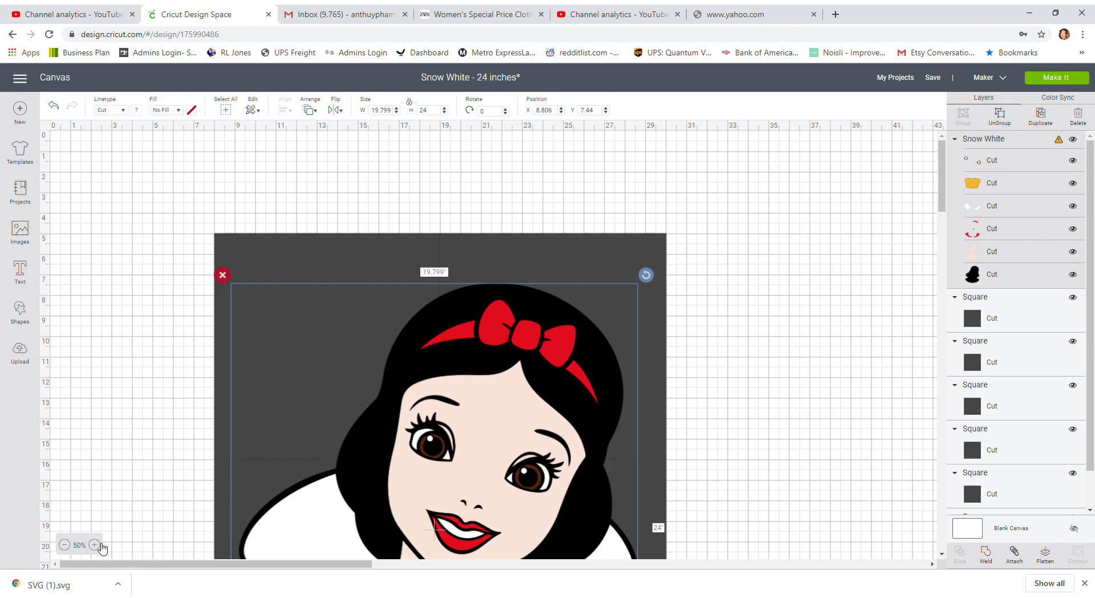
pyautogui.click(96, 544)
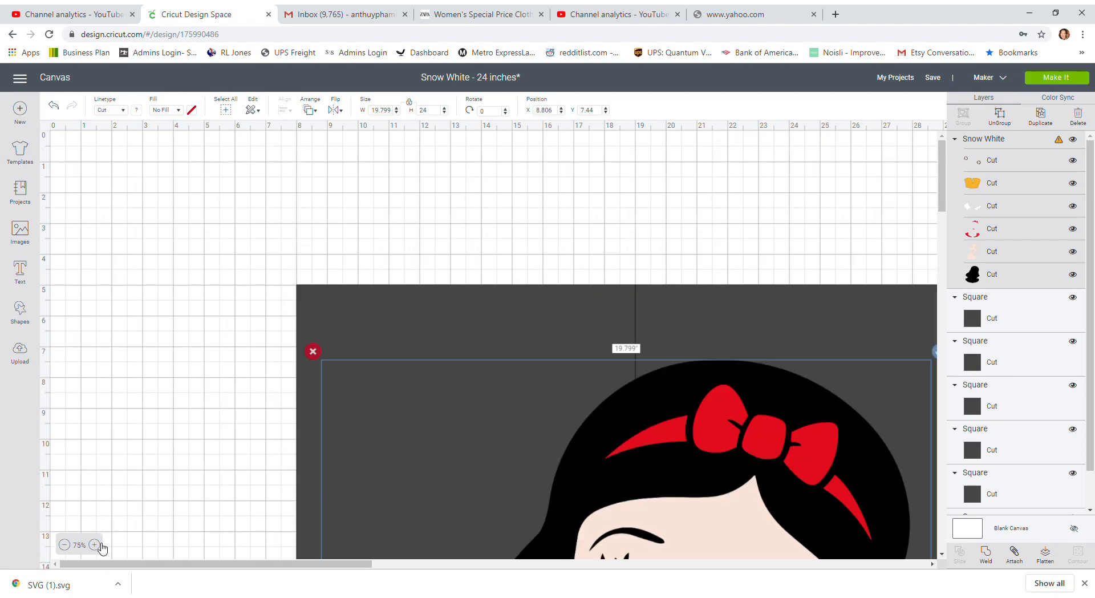
pyautogui.scroll(-5, 152, 498)
pyautogui.scroll(2, 153, 497)
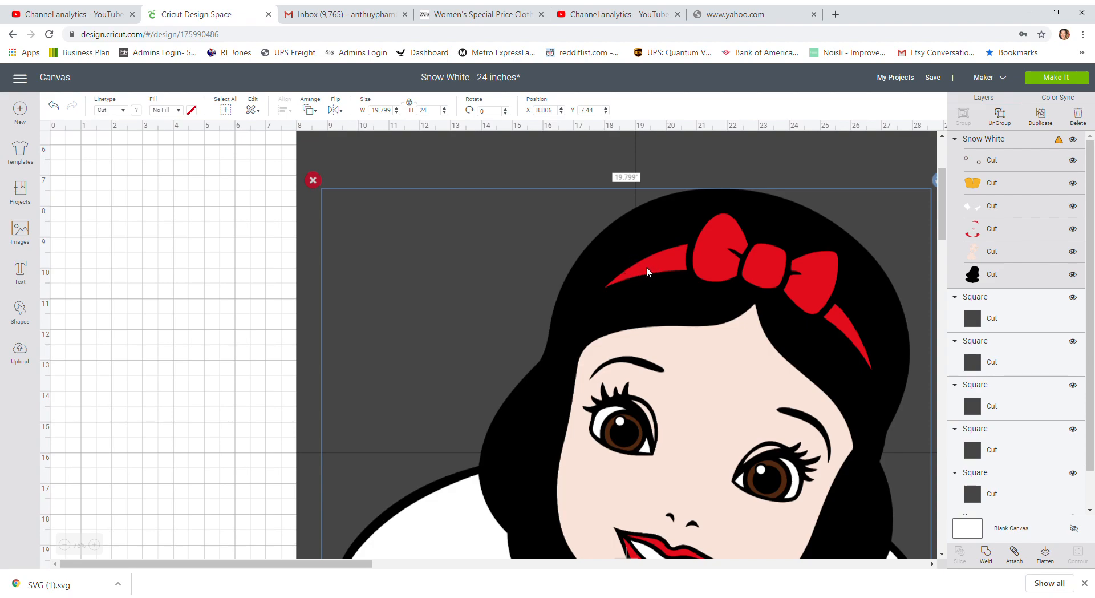
pyautogui.scroll(-2, 642, 271)
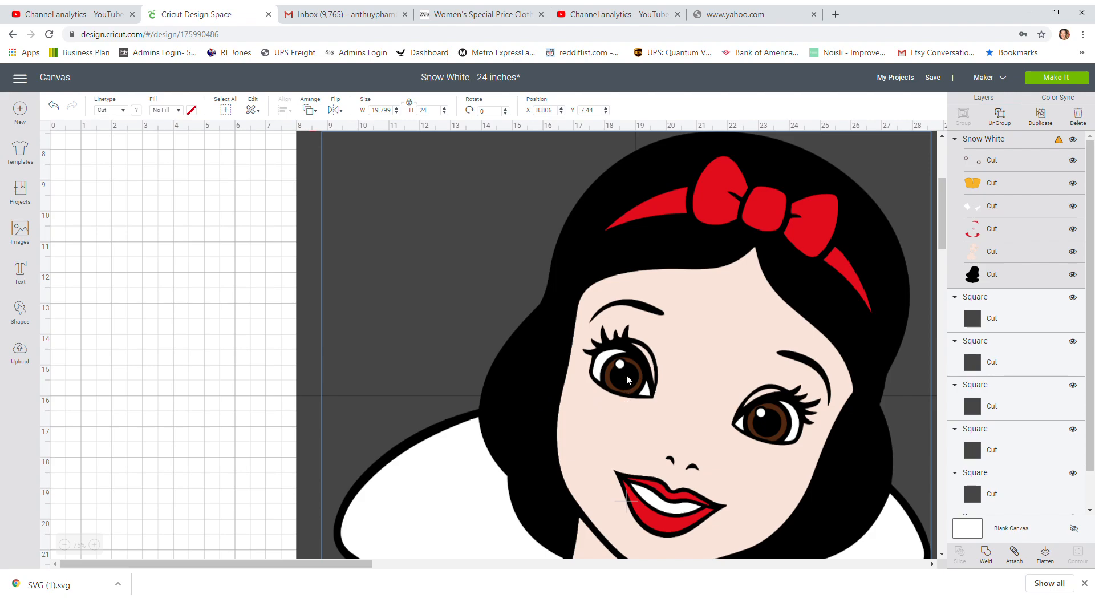
pyautogui.scroll(-4, 631, 372)
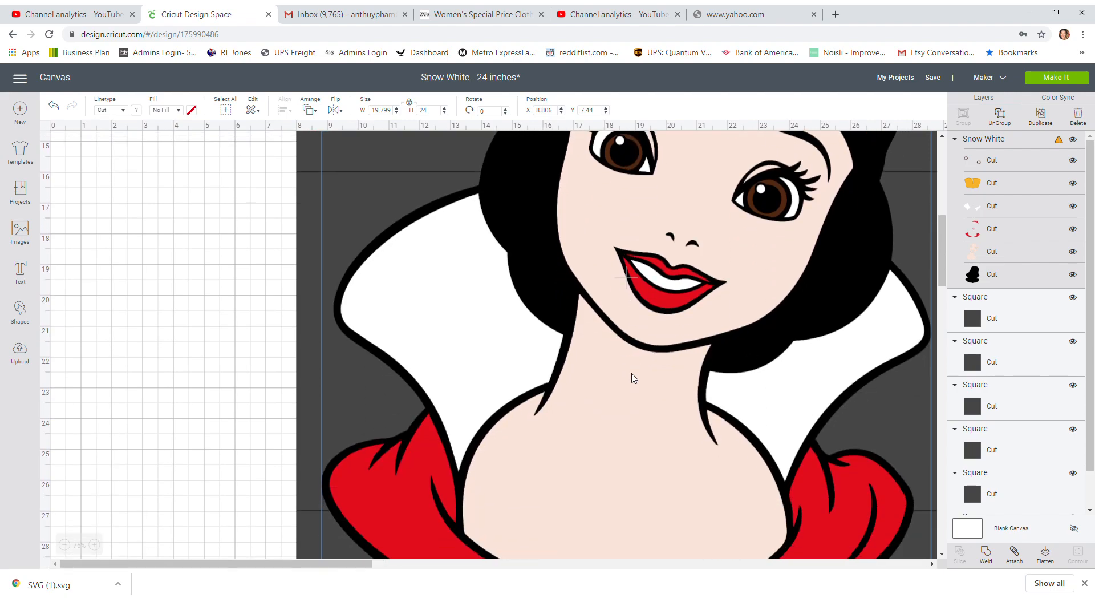
pyautogui.scroll(-1, 658, 255)
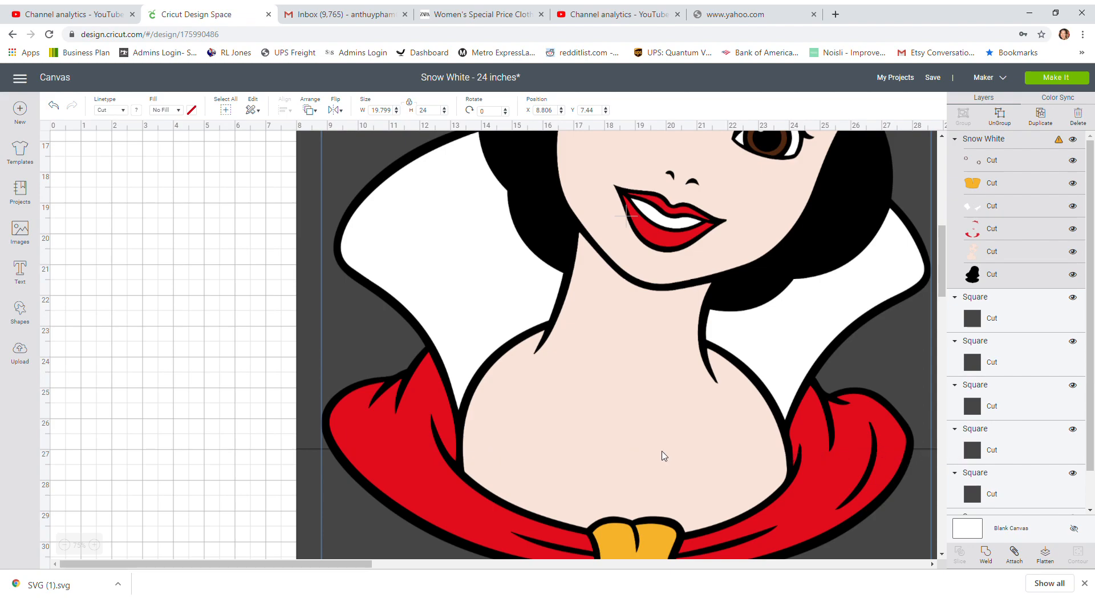
pyautogui.scroll(-4, 331, 498)
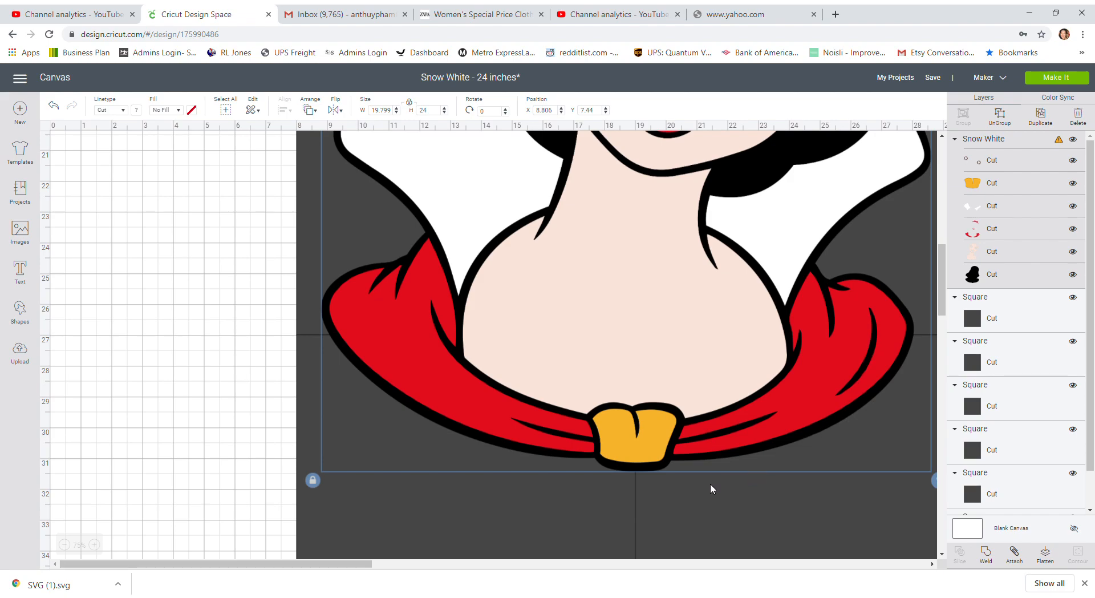
pyautogui.click(73, 549)
pyautogui.click(73, 548)
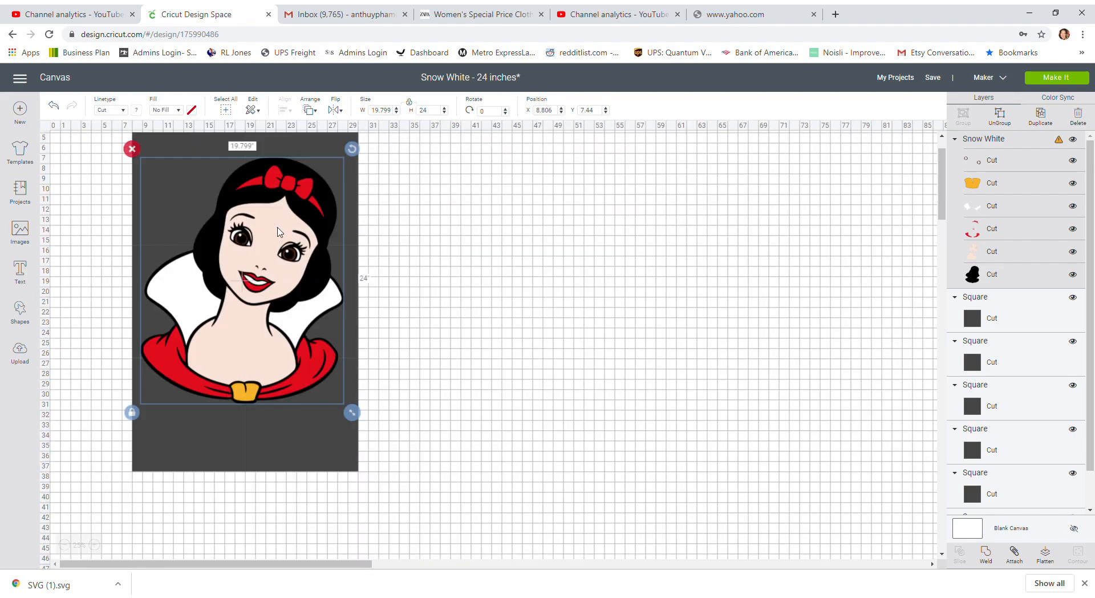
# Rotate Snow White to about 343.78° so her face is upright, and reposition her at about X 8.6, Y 9.7 over the squares
pyautogui.moveTo(277, 220); pyautogui.dragTo(275, 265)
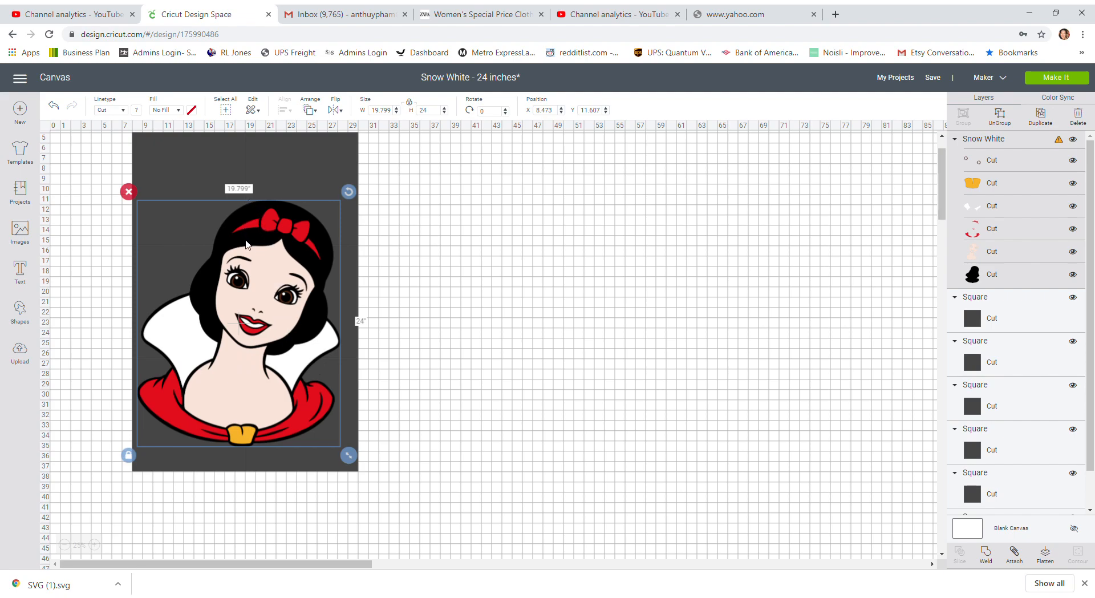
pyautogui.moveTo(265, 282)
pyautogui.mouseDown()
pyautogui.moveTo(251, 282)
pyautogui.moveTo(262, 283)
pyautogui.mouseUp()
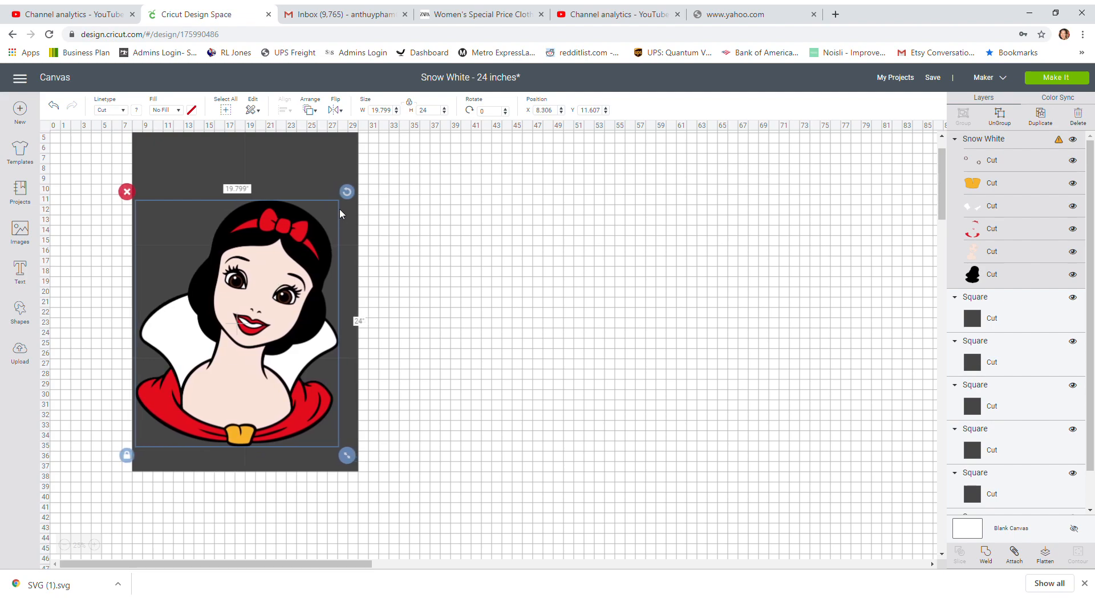
pyautogui.moveTo(347, 191); pyautogui.dragTo(291, 187)
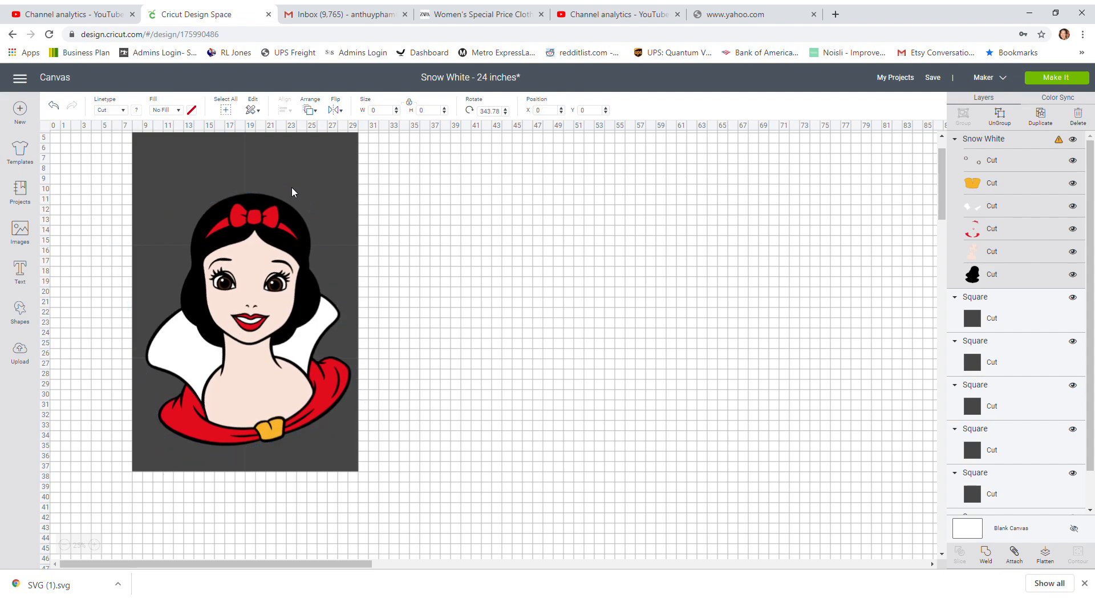
pyautogui.moveTo(276, 296); pyautogui.dragTo(271, 287)
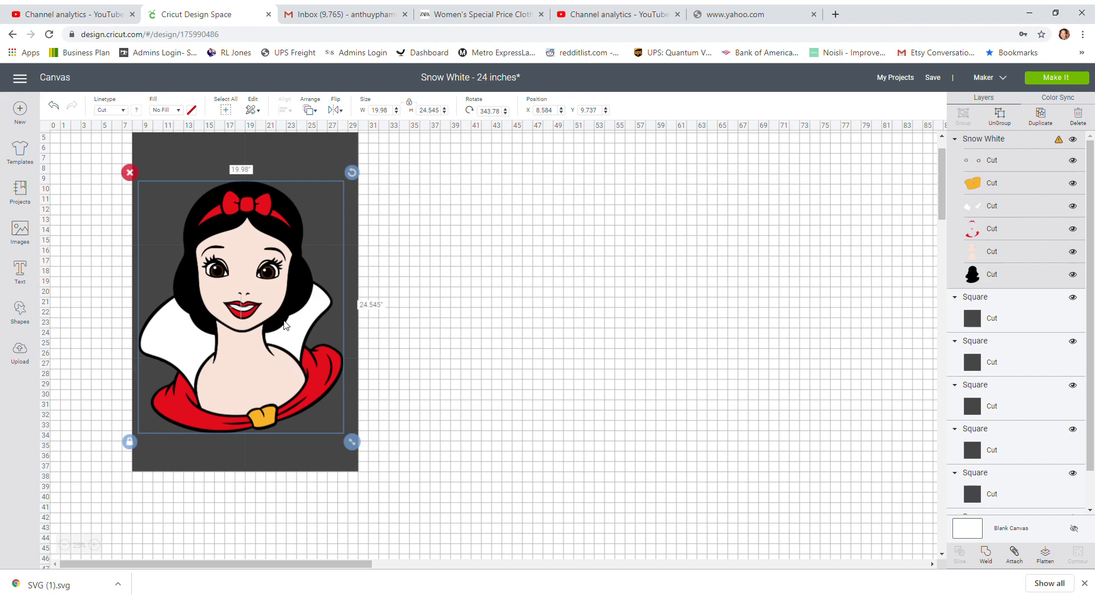
# Nudge Snow White slightly right to about X 8.67 at 50% zoom and check her face and collar against the square seams
pyautogui.click(95, 545)
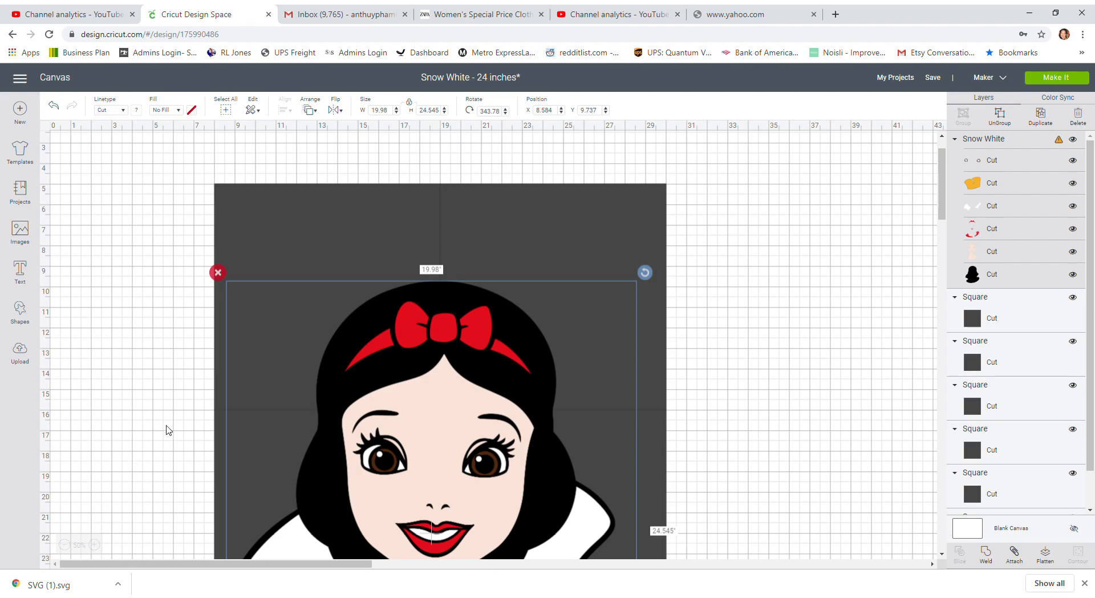
pyautogui.scroll(-2, 191, 390)
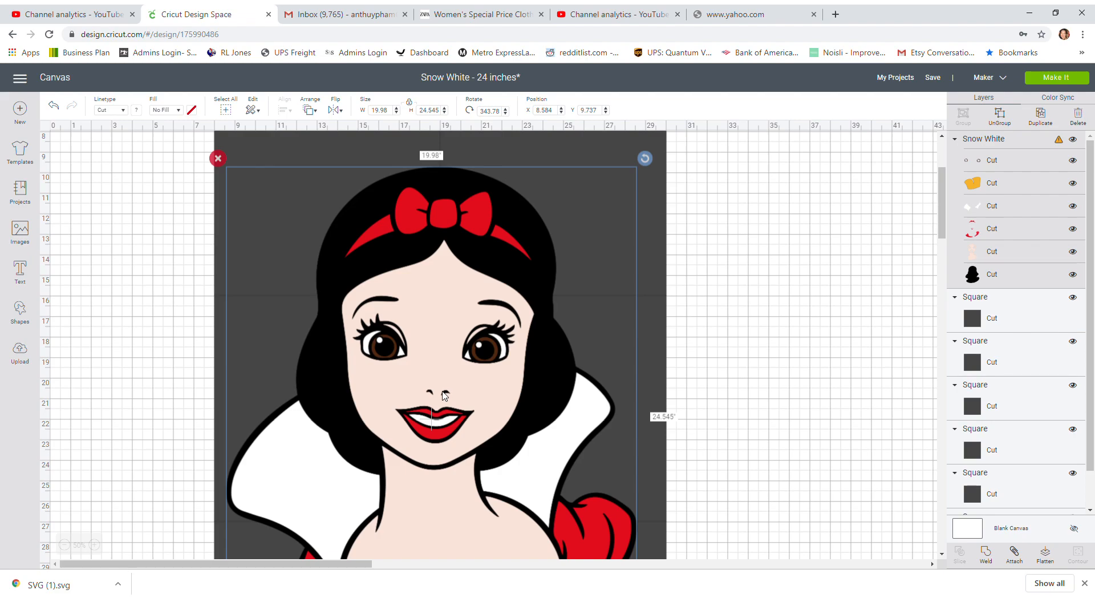
pyautogui.moveTo(489, 373); pyautogui.dragTo(491, 373)
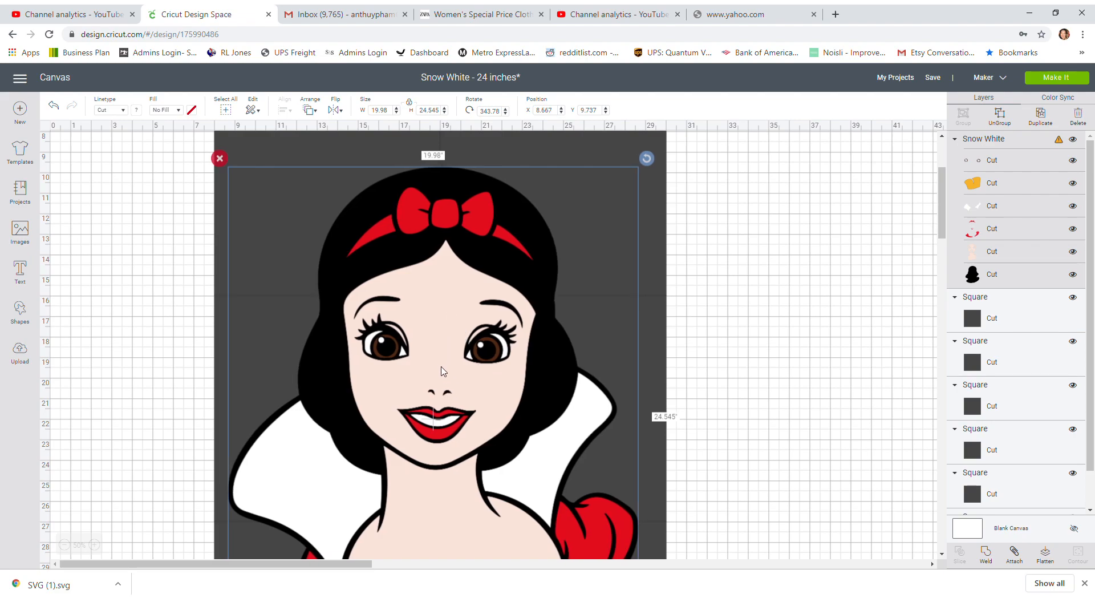
pyautogui.scroll(-2, 437, 403)
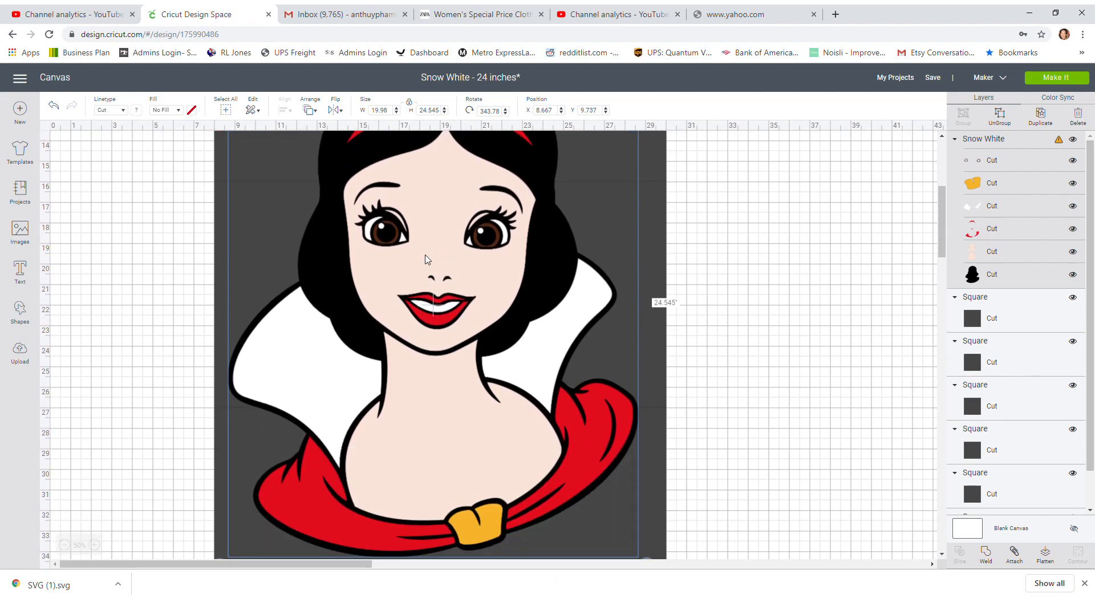
pyautogui.scroll(-1, 459, 305)
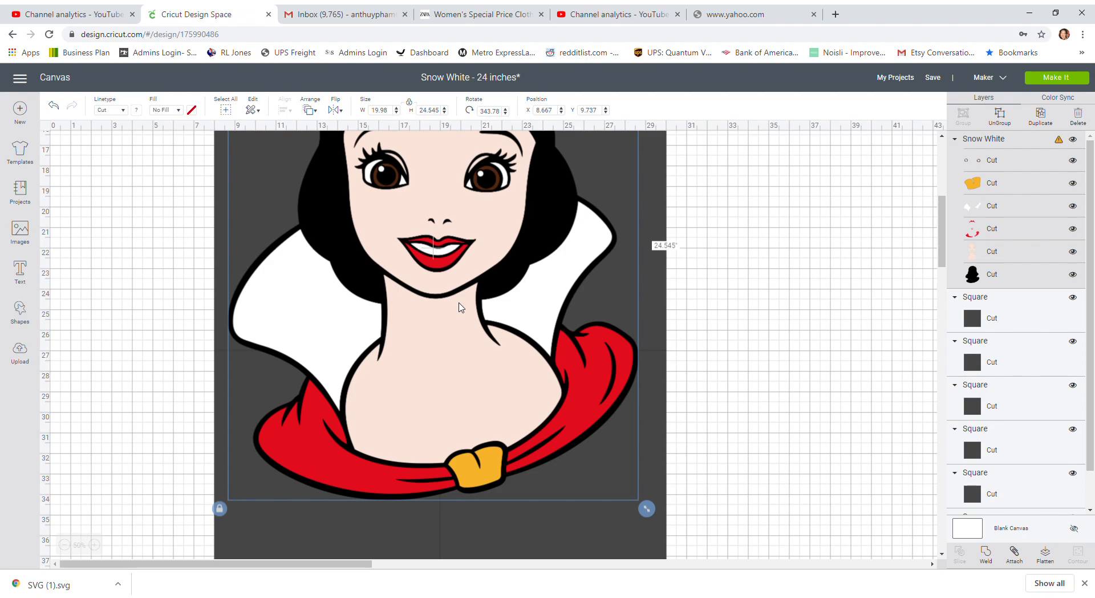
pyautogui.scroll(3, 461, 307)
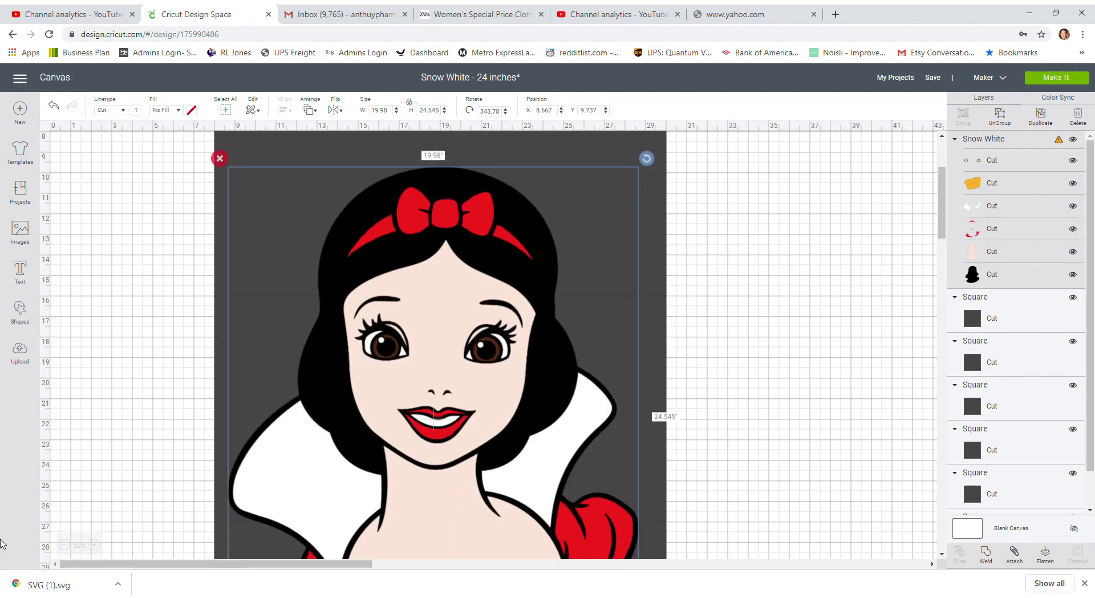
pyautogui.click(67, 545)
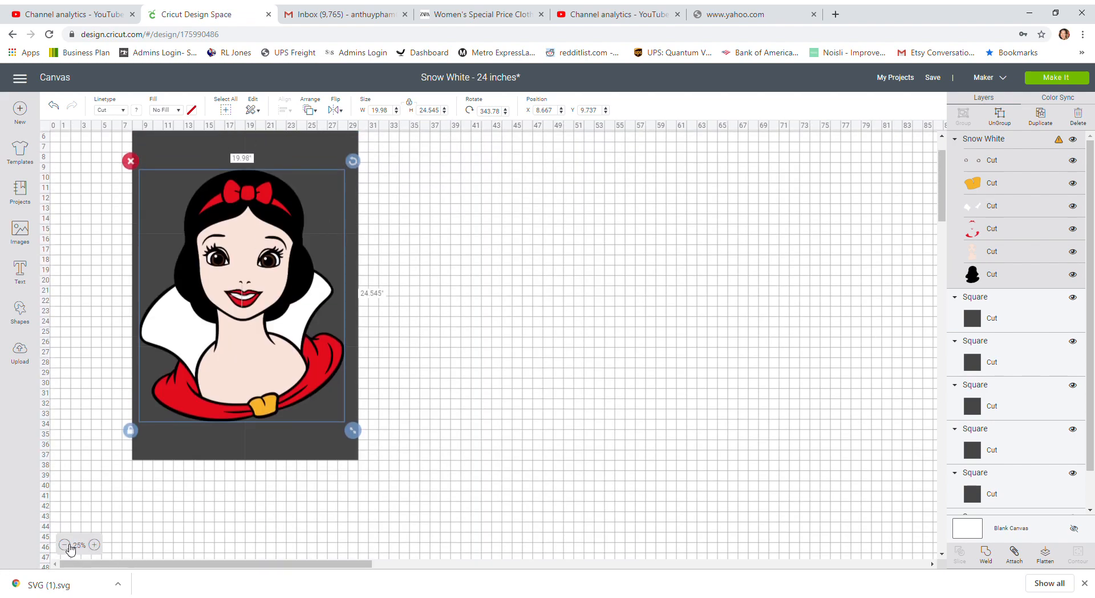
# Ungroup the Snow White design into separate layers
pyautogui.click(483, 450)
pyautogui.click(302, 223)
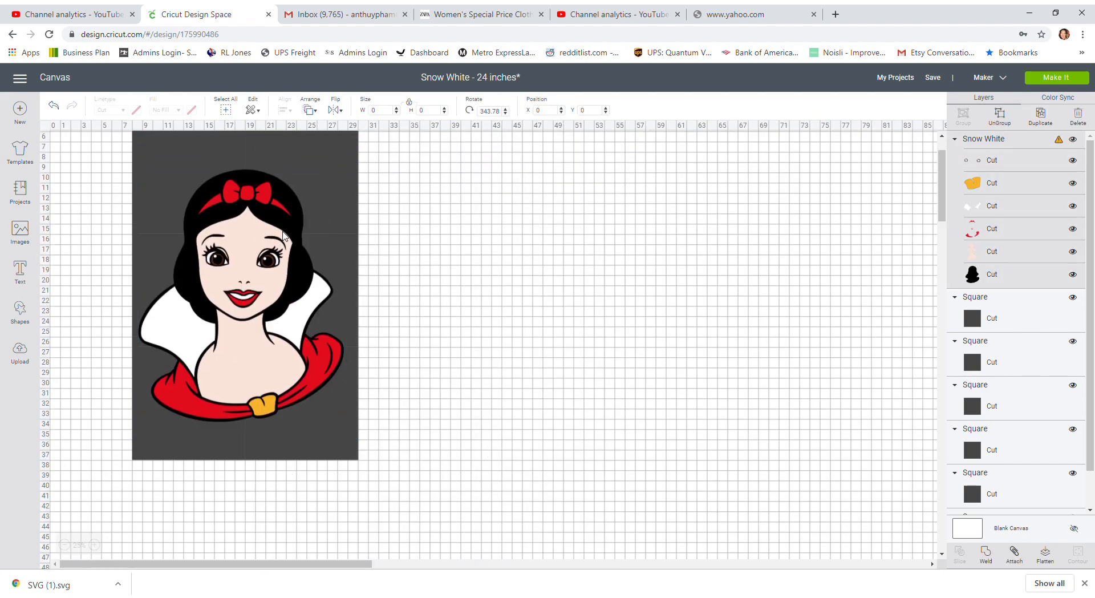
pyautogui.click(1001, 116)
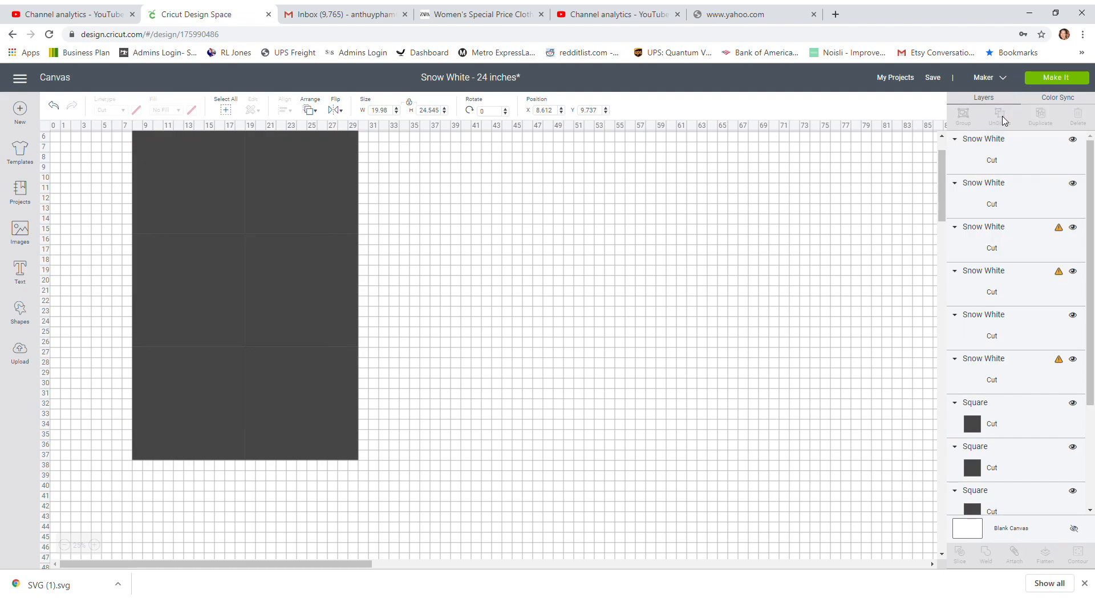
# Move the five white, red, skin, gold and earring layers off the black silhouette to the empty canvas around X 53–75
pyautogui.moveTo(240, 232); pyautogui.dragTo(720, 221)
pyautogui.moveTo(263, 240); pyautogui.dragTo(719, 217)
pyautogui.moveTo(276, 262); pyautogui.dragTo(717, 273)
pyautogui.moveTo(267, 261); pyautogui.dragTo(733, 274)
pyautogui.moveTo(263, 406); pyautogui.dragTo(722, 389)
pyautogui.scroll(2, 603, 373)
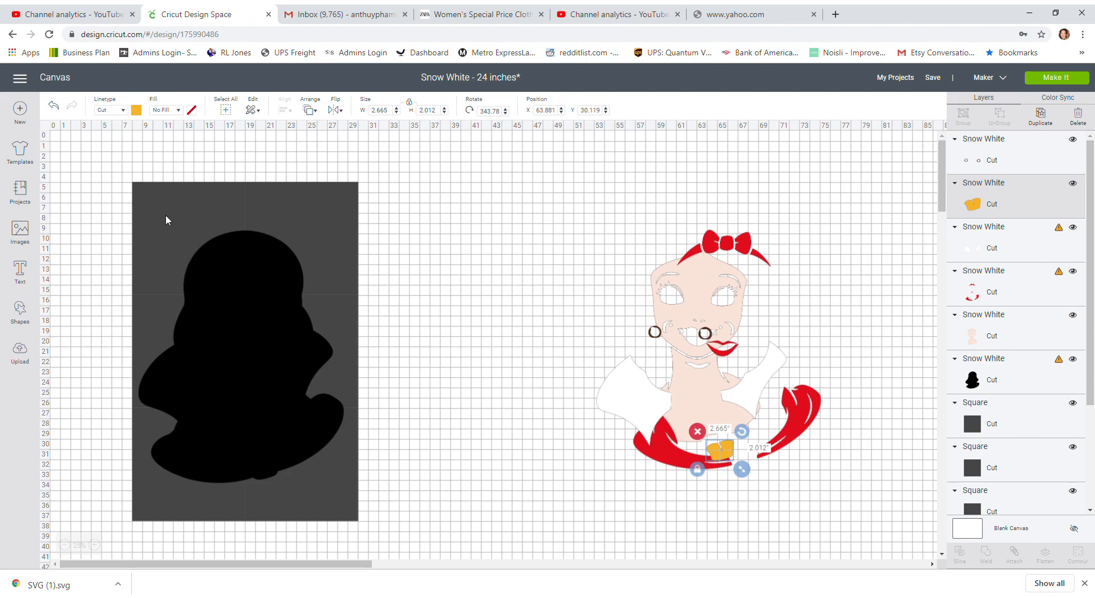
# Slice the black silhouette with the upper-left square and move the cut-out head piece to the right of the squares
pyautogui.moveTo(96, 189); pyautogui.dragTo(220, 261)
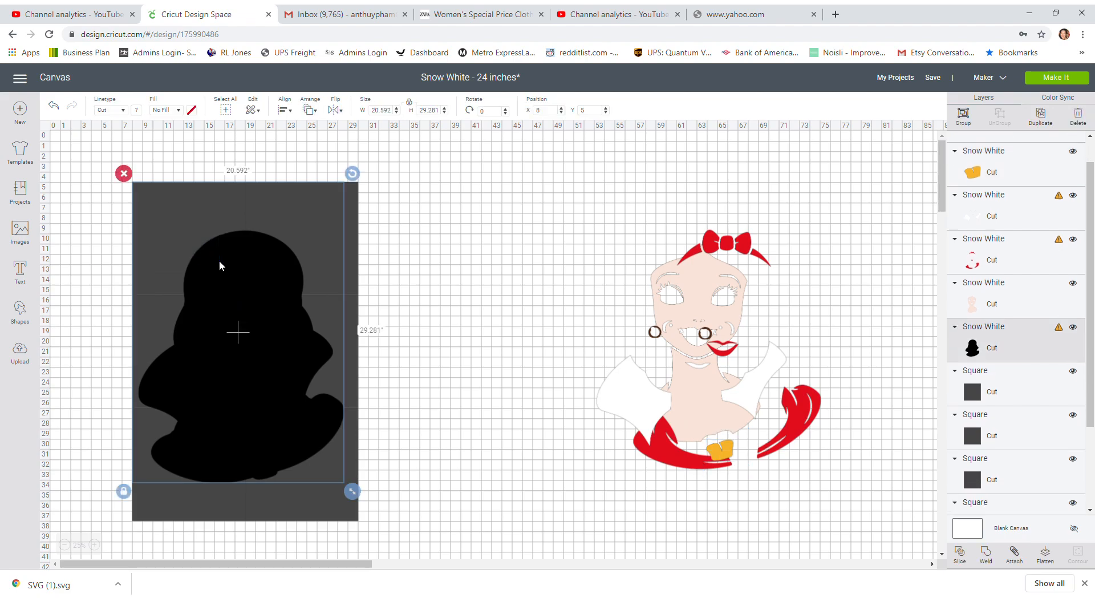
pyautogui.click(959, 551)
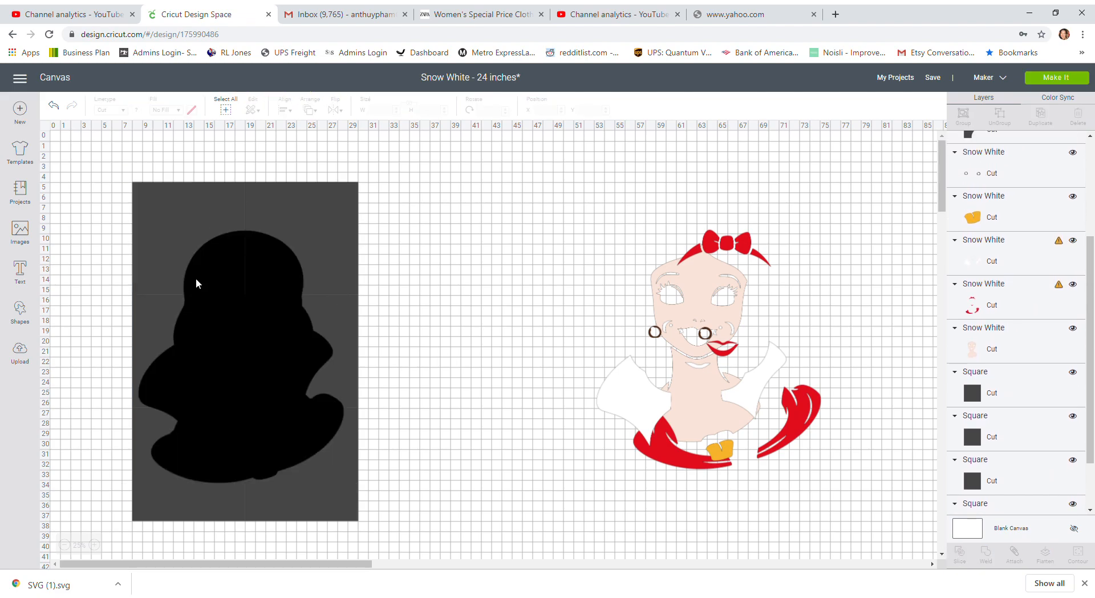
pyautogui.moveTo(199, 283); pyautogui.dragTo(407, 250)
# Slice the black silhouette with the middle-left and lower-left squares, stacking both cut-out pieces below the first head piece
pyautogui.moveTo(100, 317); pyautogui.dragTo(199, 366)
pyautogui.click(987, 564)
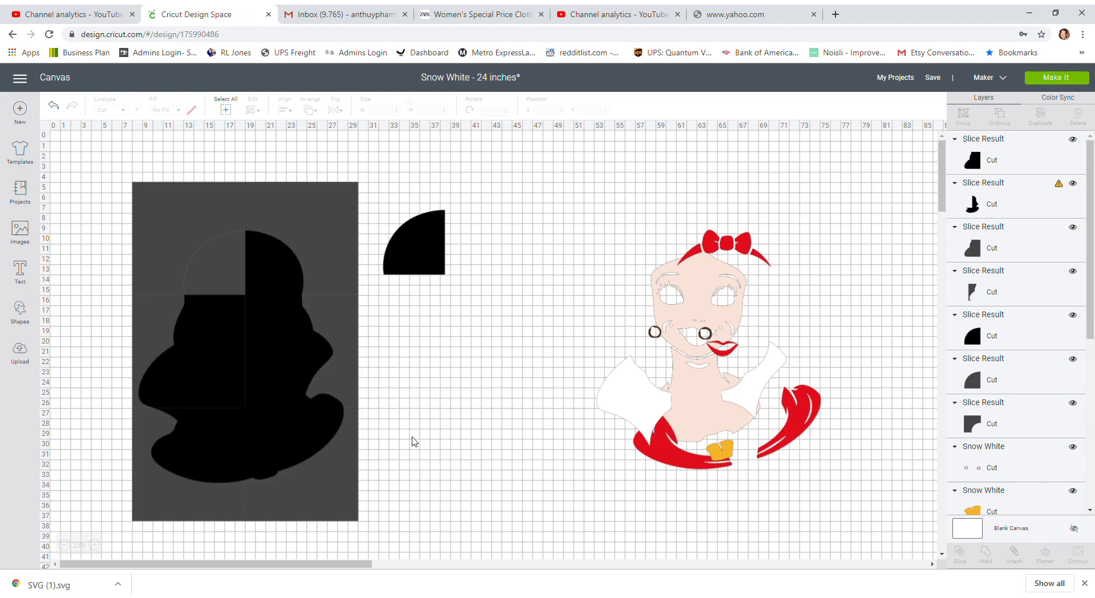
pyautogui.moveTo(222, 388); pyautogui.dragTo(441, 374)
pyautogui.moveTo(77, 433); pyautogui.dragTo(229, 487)
pyautogui.click(959, 554)
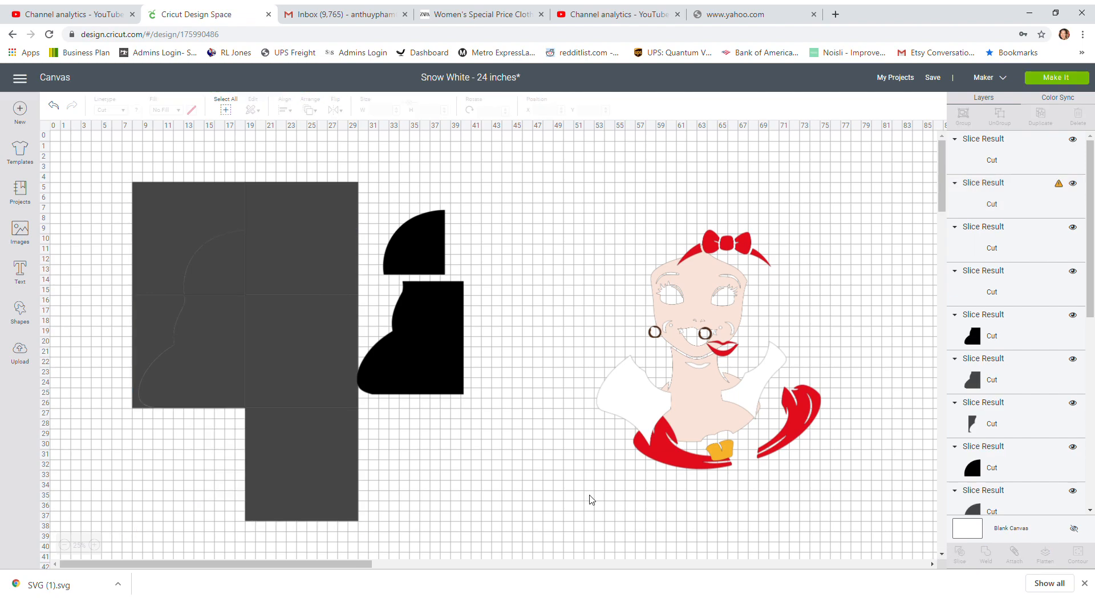
pyautogui.moveTo(222, 424); pyautogui.dragTo(451, 415)
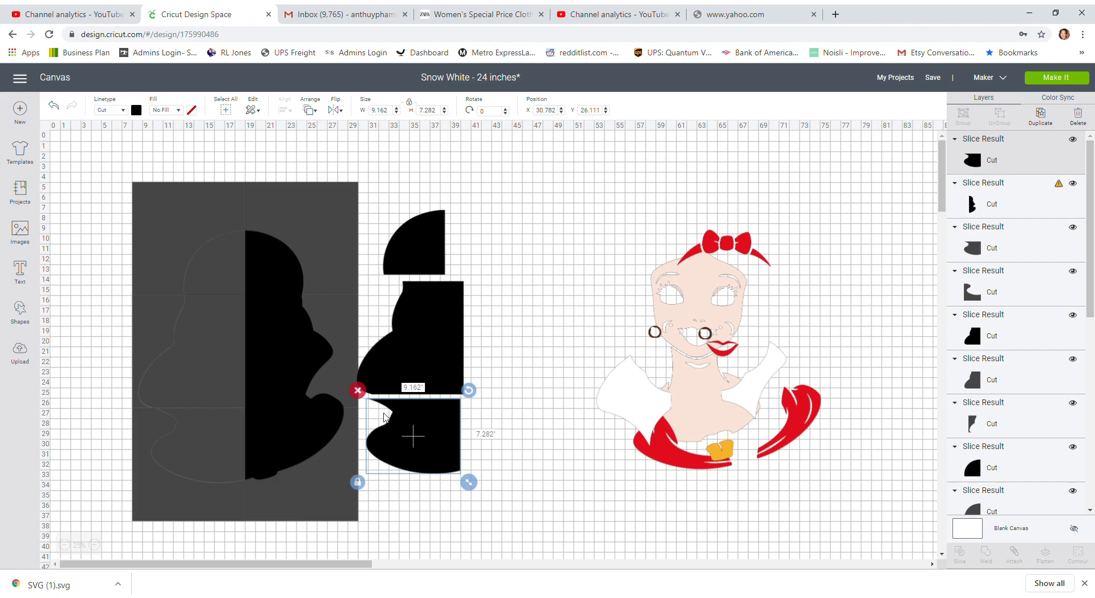
# Slice the remaining silhouette with the upper-right square and place its head piece beside the left one, bringing the two closer together
pyautogui.moveTo(278, 151); pyautogui.dragTo(311, 270)
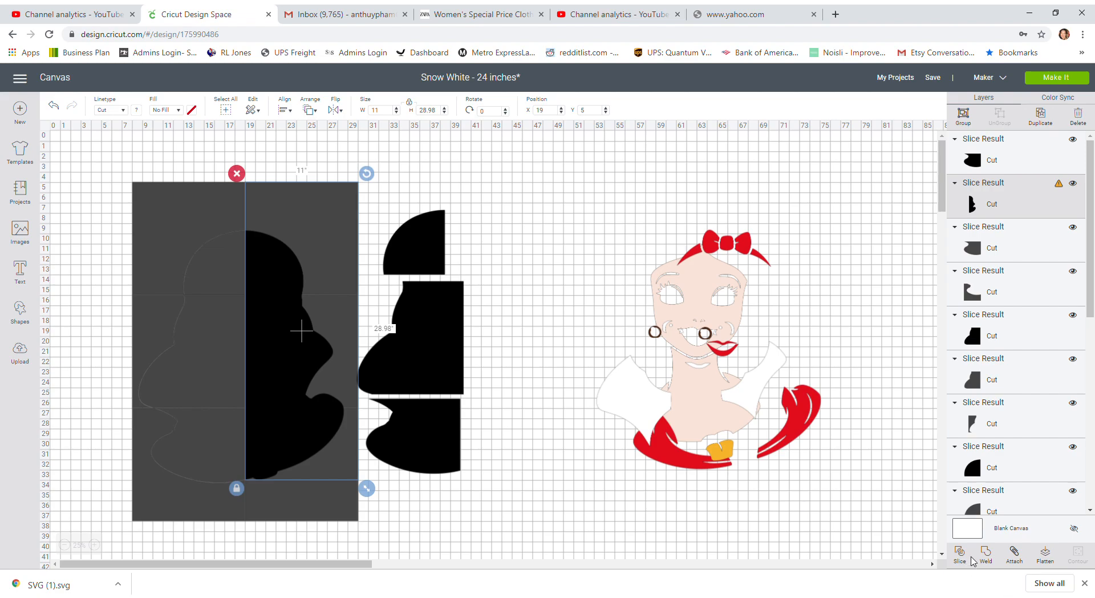
pyautogui.click(960, 552)
pyautogui.moveTo(280, 259); pyautogui.dragTo(509, 239)
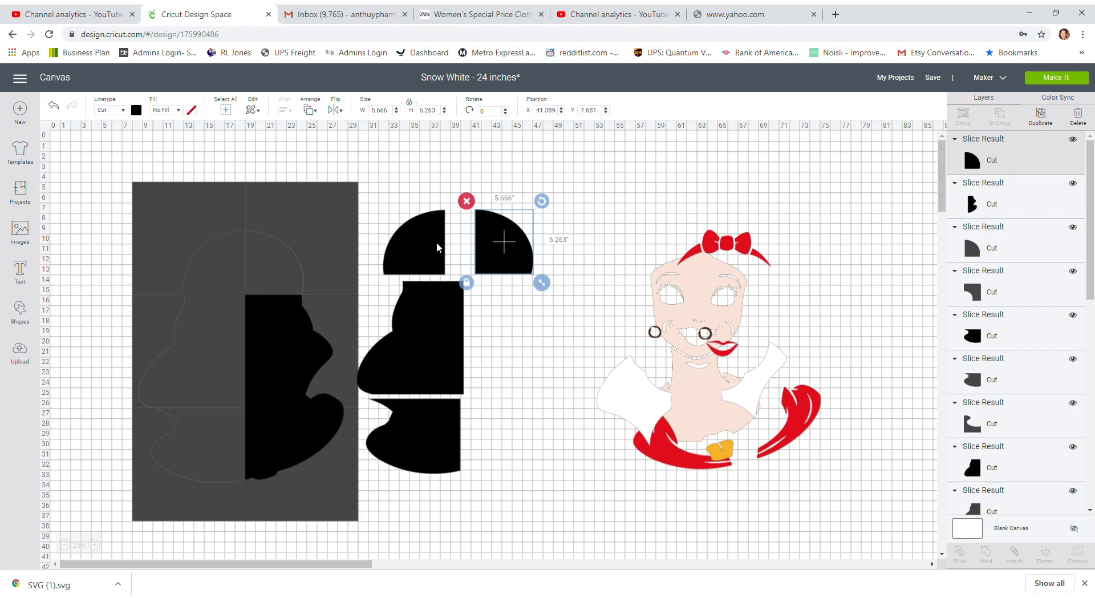
pyautogui.moveTo(413, 241); pyautogui.dragTo(428, 242)
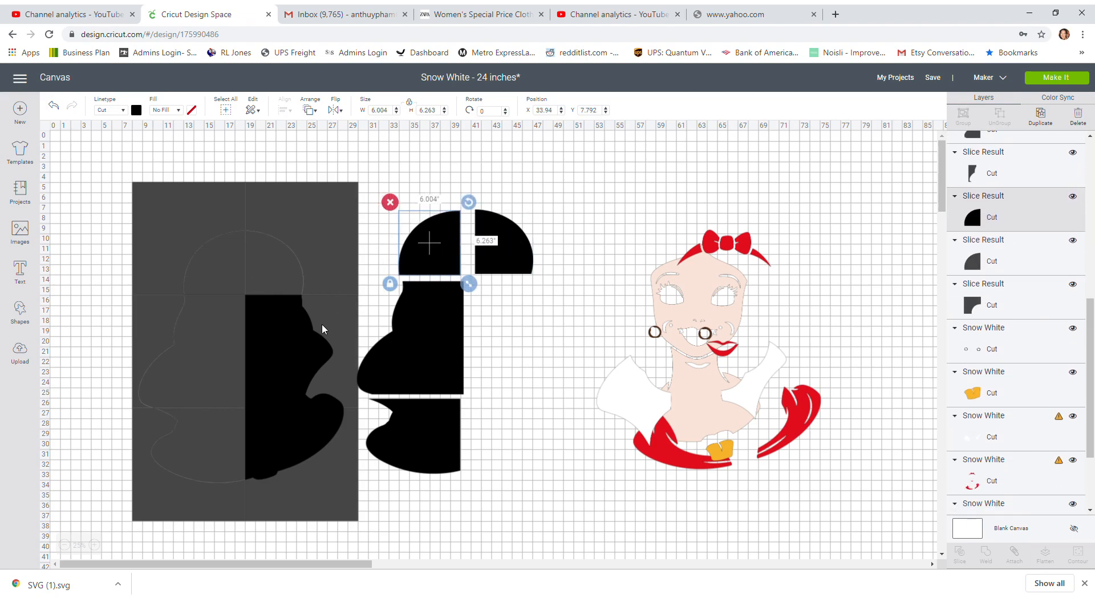
# Slice the remaining silhouette with the middle-right square and line up the two middle pieces side by side below the head pieces
pyautogui.moveTo(411, 339); pyautogui.dragTo(453, 345)
pyautogui.click(371, 334)
pyautogui.moveTo(372, 334); pyautogui.dragTo(303, 330)
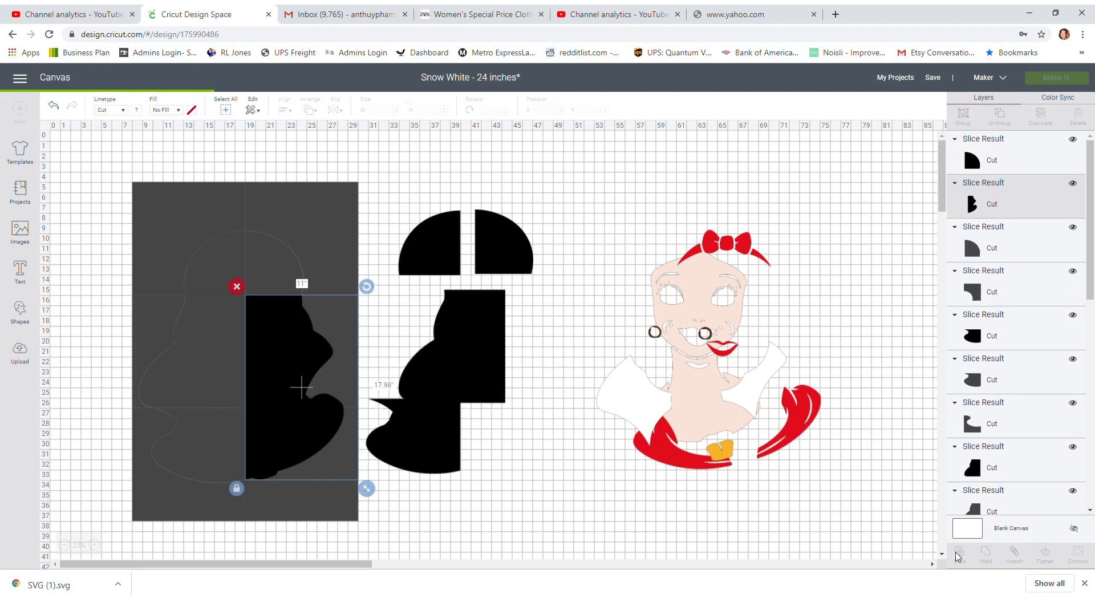
pyautogui.click(960, 553)
pyautogui.moveTo(263, 340); pyautogui.dragTo(533, 328)
pyautogui.moveTo(460, 332); pyautogui.dragTo(424, 323)
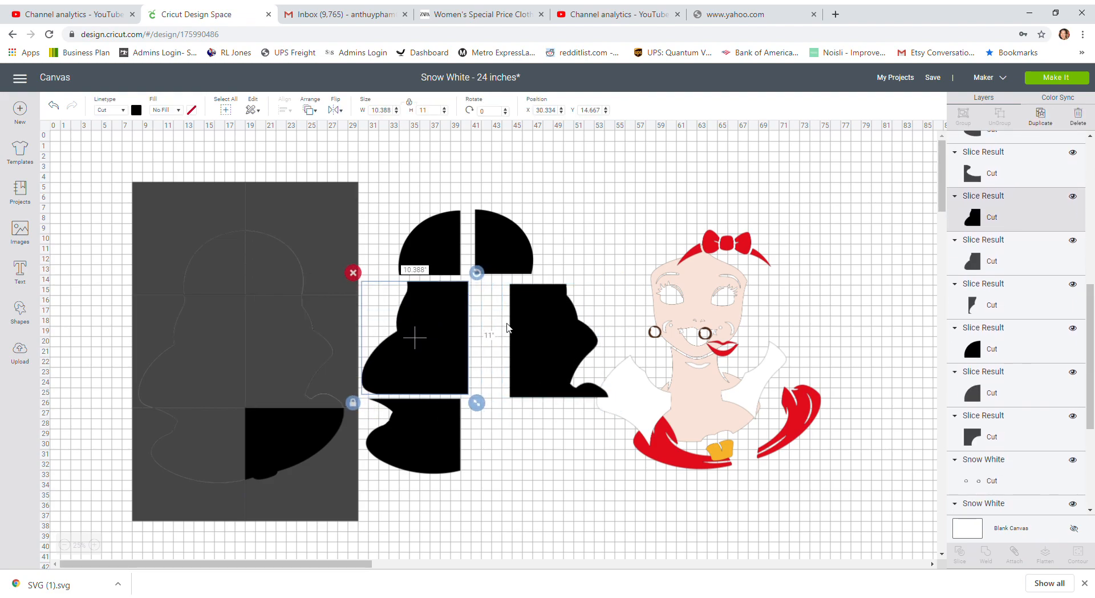
pyautogui.moveTo(524, 323); pyautogui.dragTo(488, 320)
# Place the last lower-right silhouette piece with the others at about X 41, Y 26.7, and delete the leftover grey squares and slice remnants
pyautogui.moveTo(320, 426); pyautogui.dragTo(548, 426)
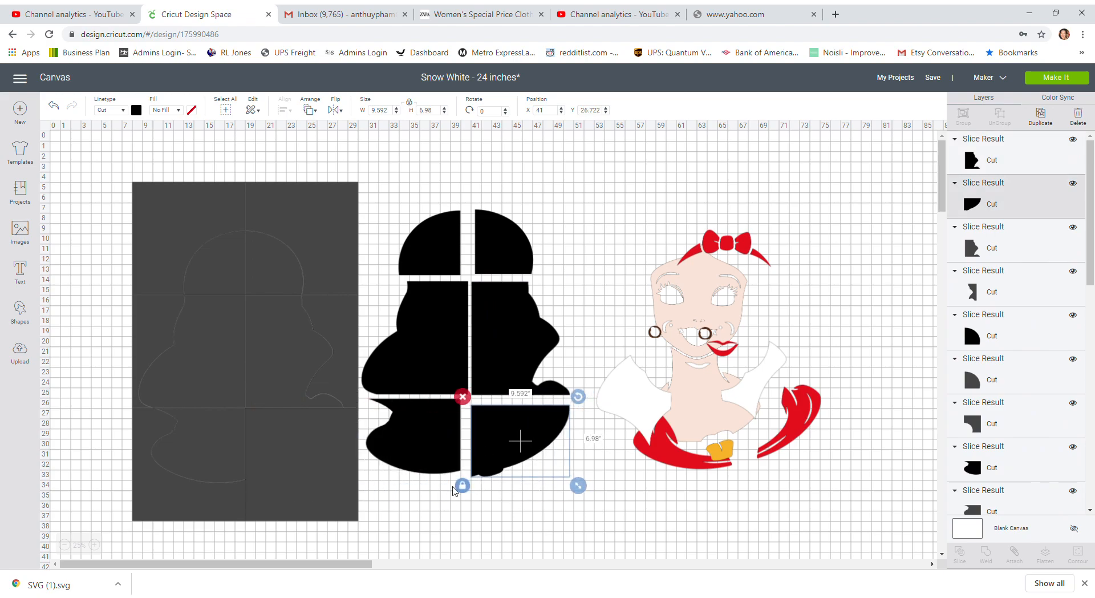
pyautogui.click(441, 518)
pyautogui.moveTo(98, 164); pyautogui.dragTo(323, 519)
pyautogui.press('Delete')
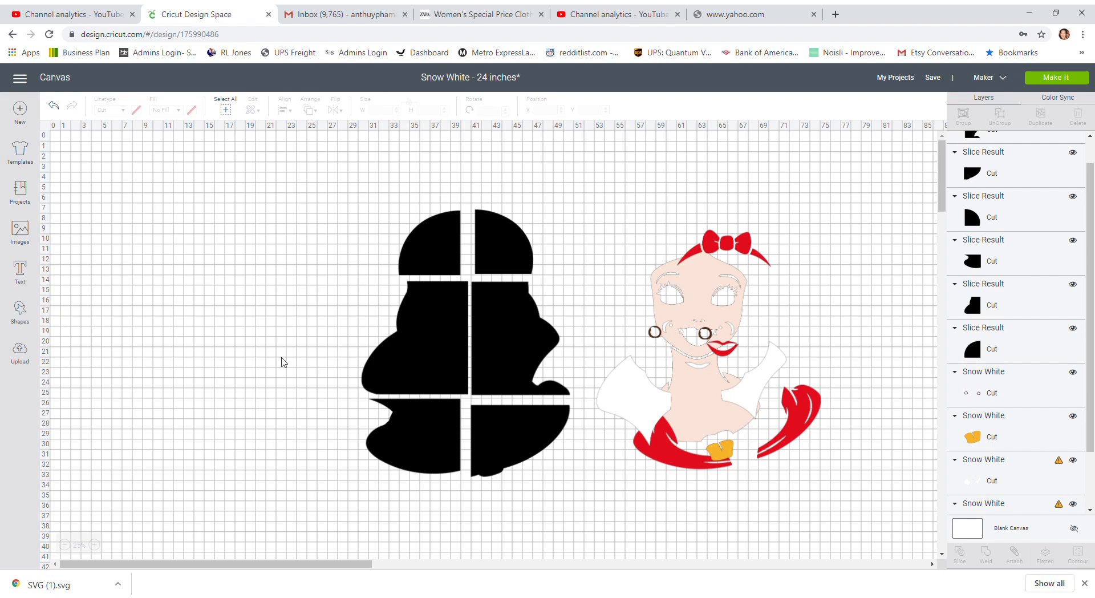
# Move all six black silhouette pieces together to the empty left part of the canvas
pyautogui.moveTo(349, 195); pyautogui.dragTo(564, 507)
pyautogui.moveTo(496, 337); pyautogui.dragTo(216, 294)
pyautogui.click(536, 349)
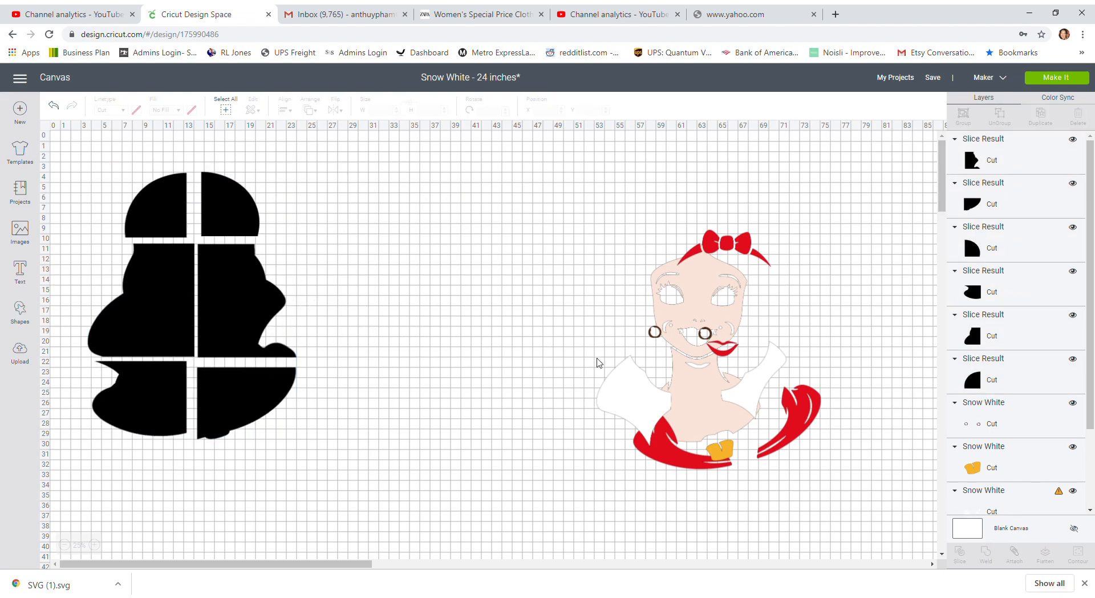
# Separate the white collar-and-face layer from the other coloured layers and place it at about X 23.9, Y 2.6
pyautogui.moveTo(627, 390); pyautogui.dragTo(388, 279)
pyautogui.click(505, 398)
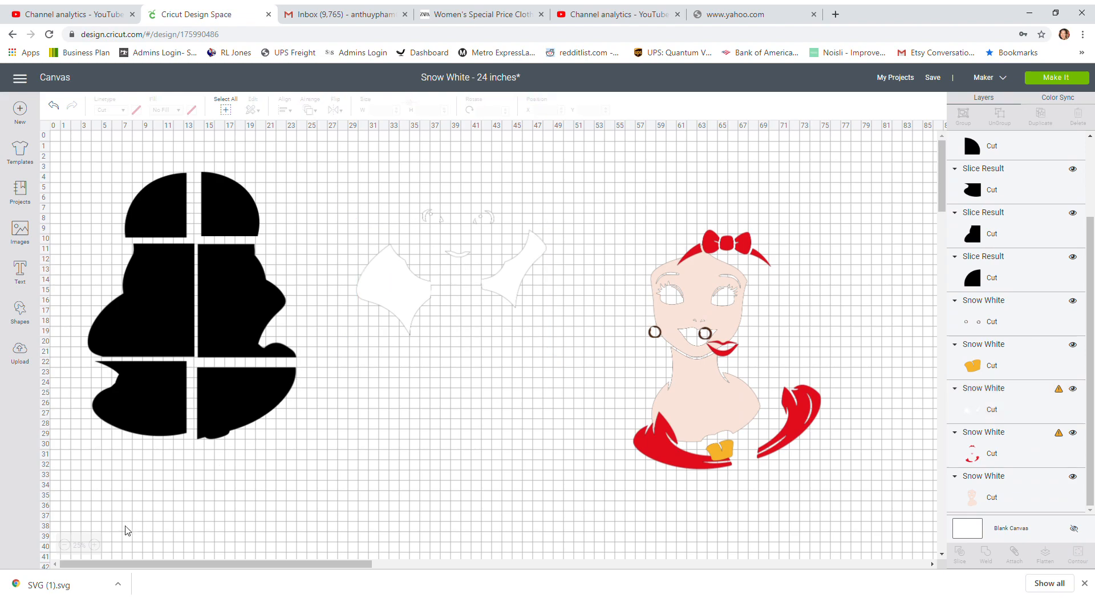
pyautogui.click(94, 544)
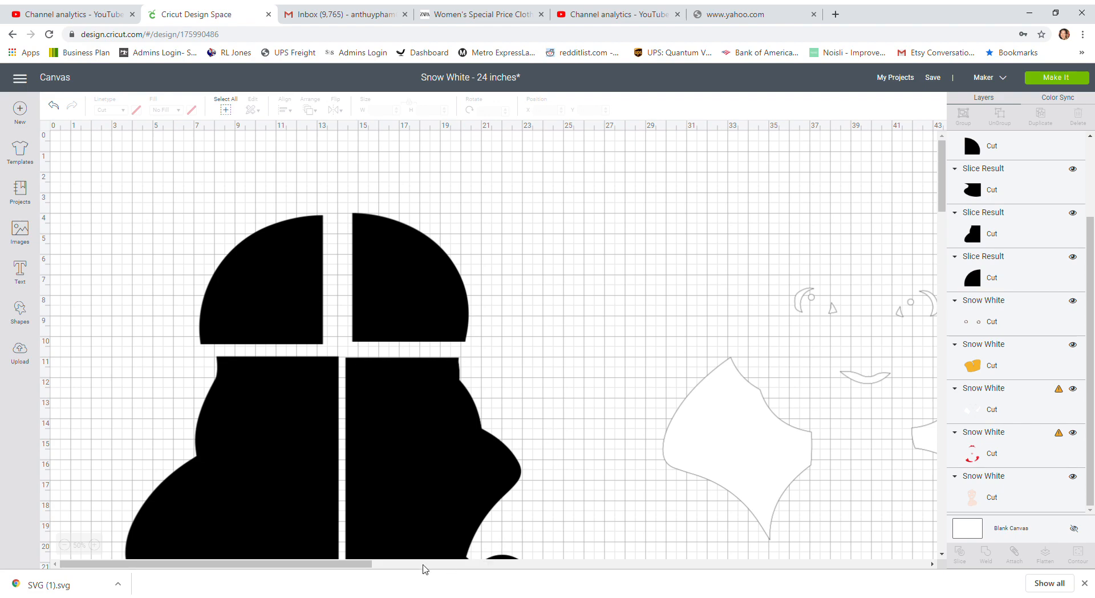
pyautogui.moveTo(342, 564); pyautogui.dragTo(495, 564)
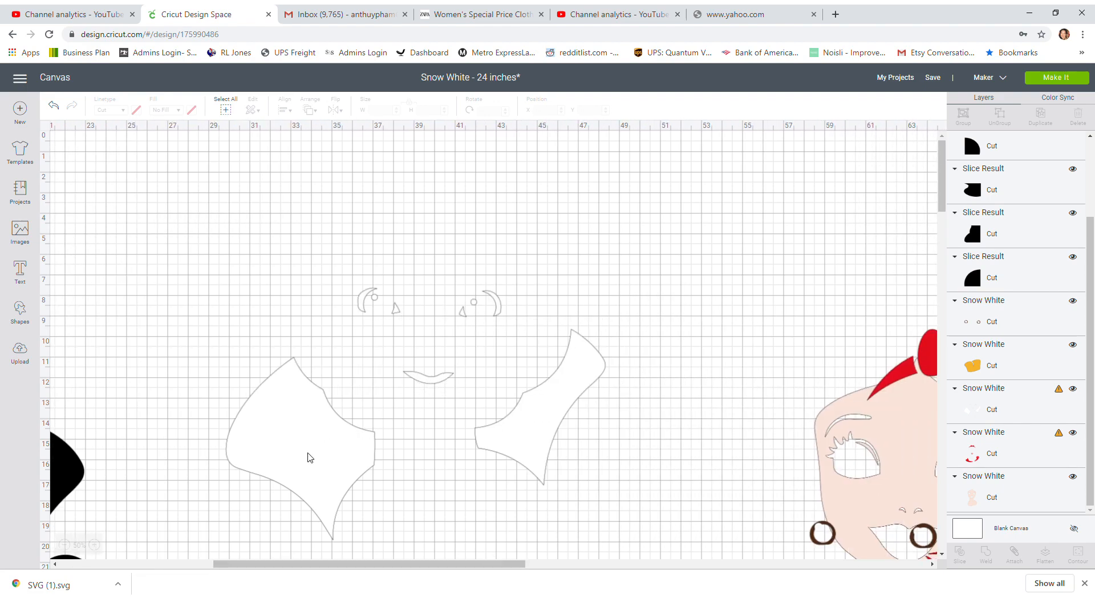
pyautogui.moveTo(545, 409); pyautogui.dragTo(491, 319)
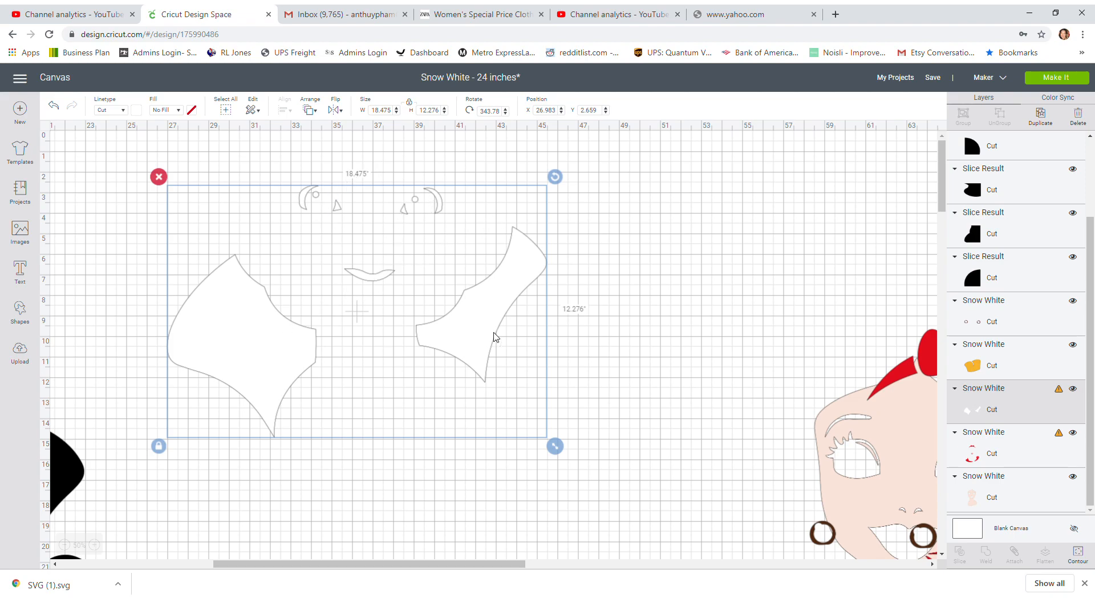
pyautogui.moveTo(465, 316); pyautogui.dragTo(401, 318)
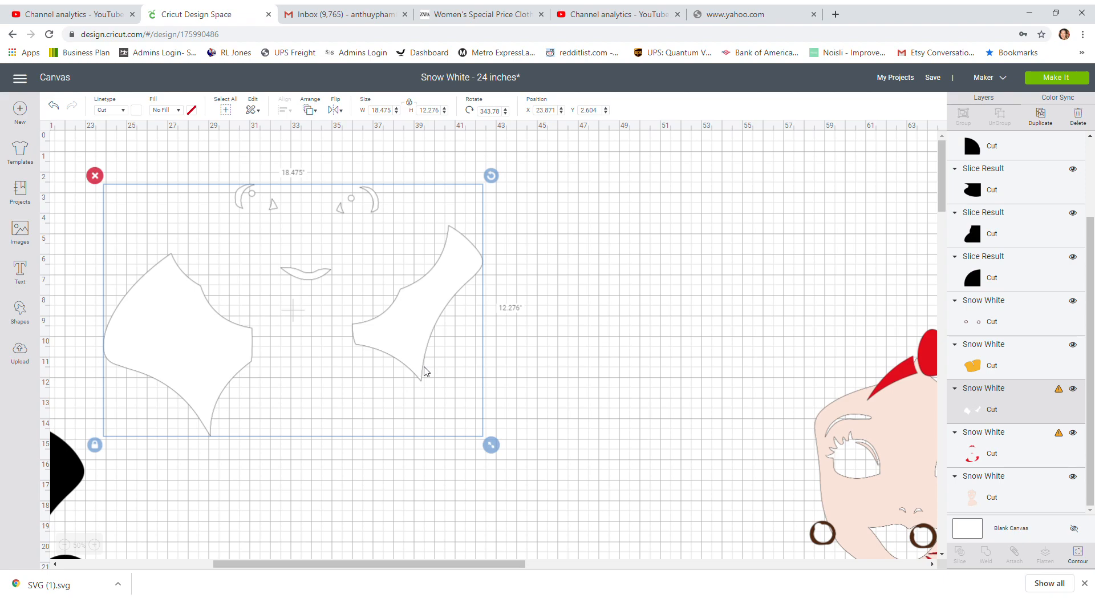
# Make three duplicates of the white collar-and-face layer
pyautogui.click(1040, 119)
pyautogui.click(1040, 119)
pyautogui.click(1040, 118)
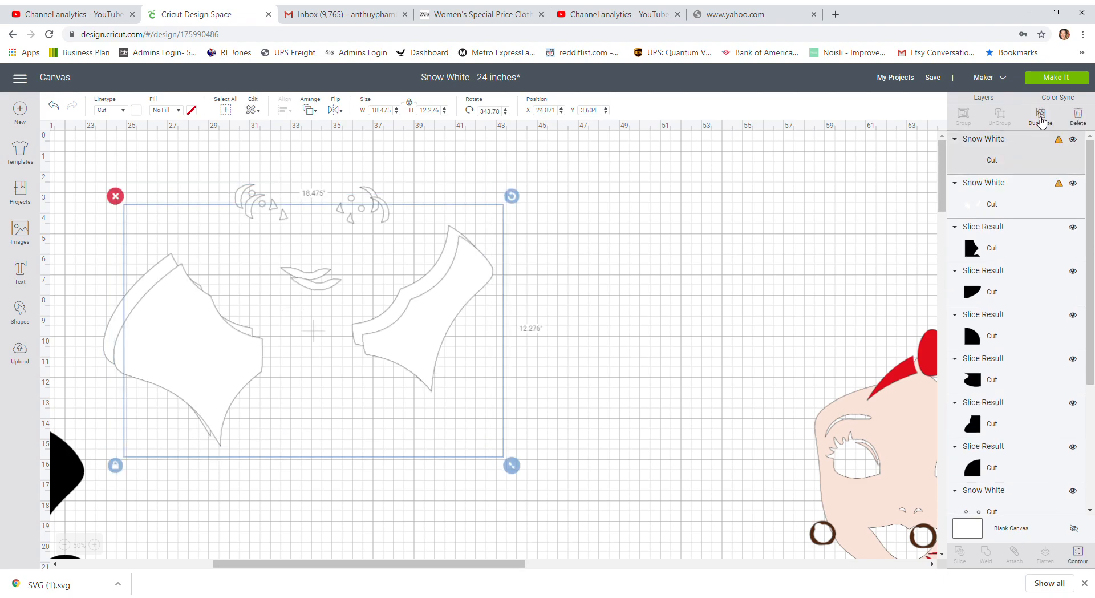
pyautogui.click(1040, 118)
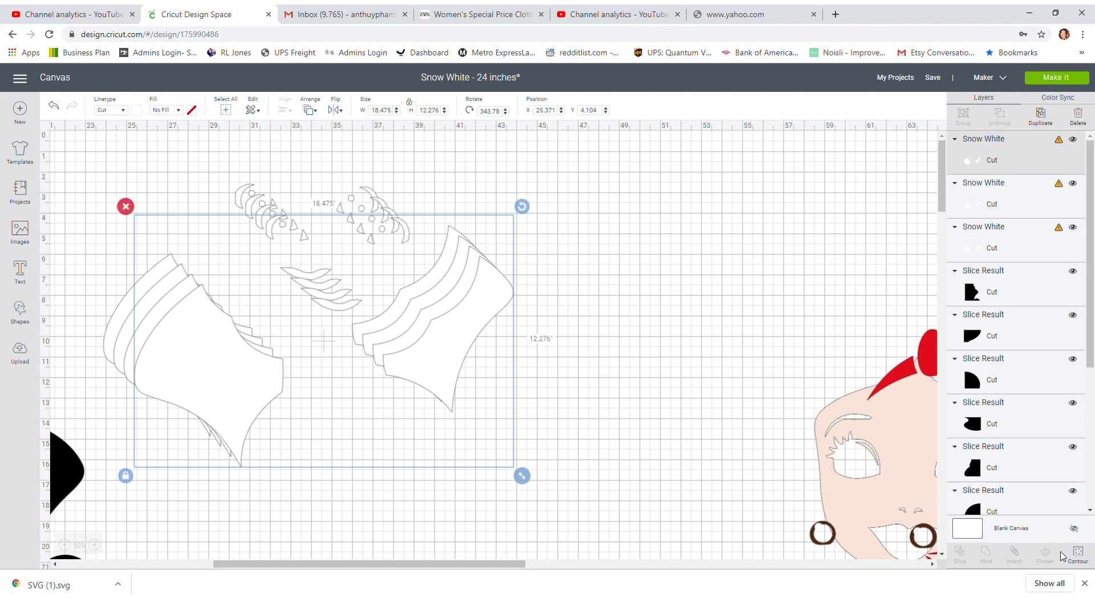
# Hide all contours except the left collar in the top white copy, and move that collar to about X 47.4, Y 1.5
pyautogui.click(1078, 554)
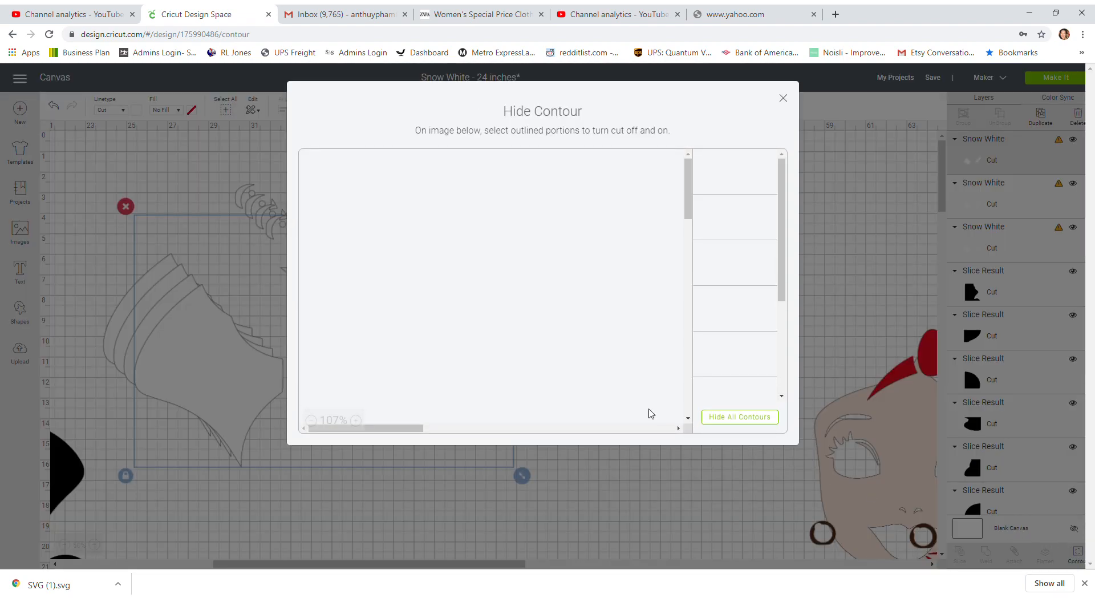
pyautogui.click(768, 422)
pyautogui.click(385, 260)
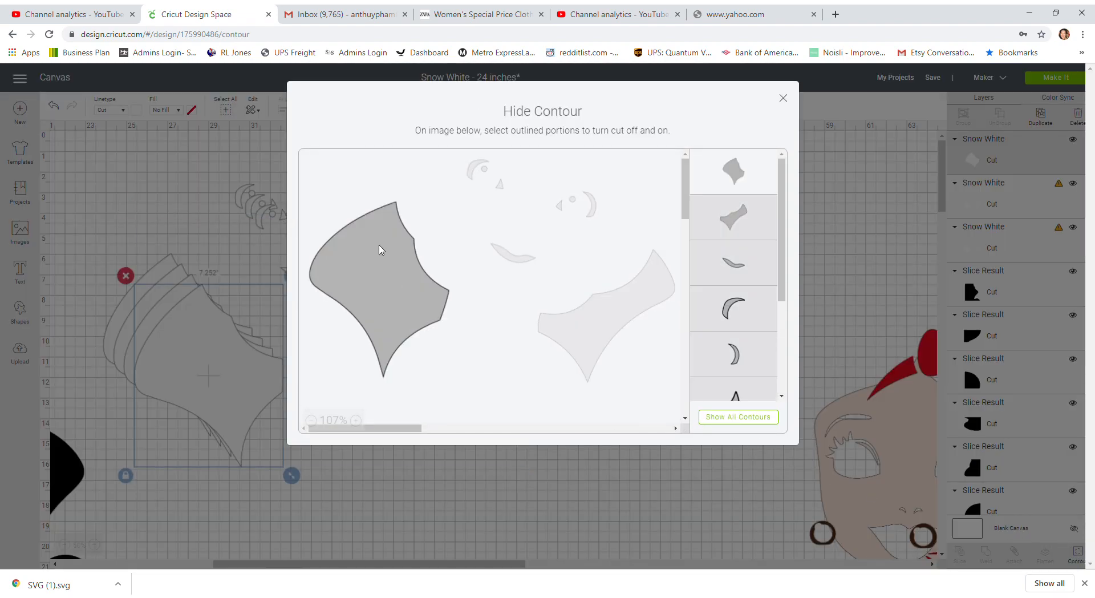
pyautogui.click(783, 98)
pyautogui.moveTo(200, 372); pyautogui.dragTo(654, 250)
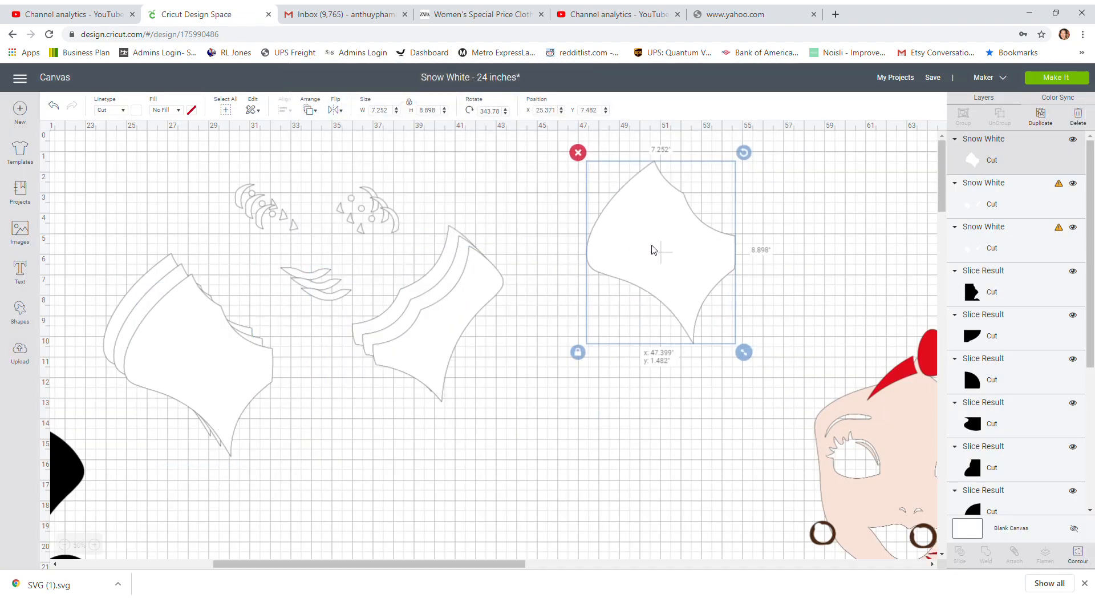
# Keep only the right collar contour in the second white copy and place it beside the left collar at about X 53.6, Y 3.9
pyautogui.click(415, 359)
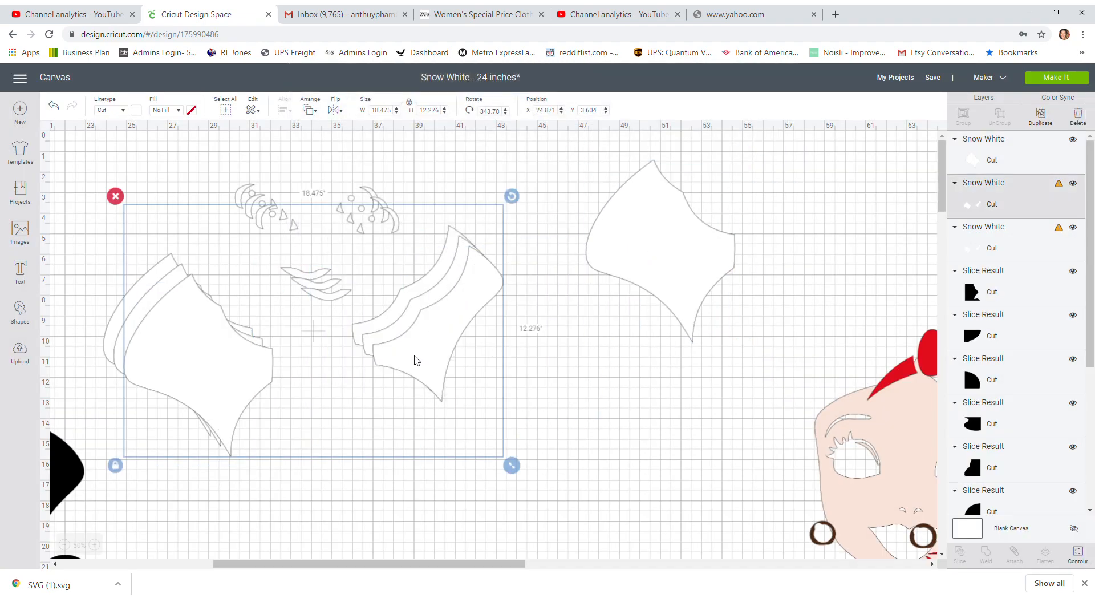
pyautogui.click(1077, 553)
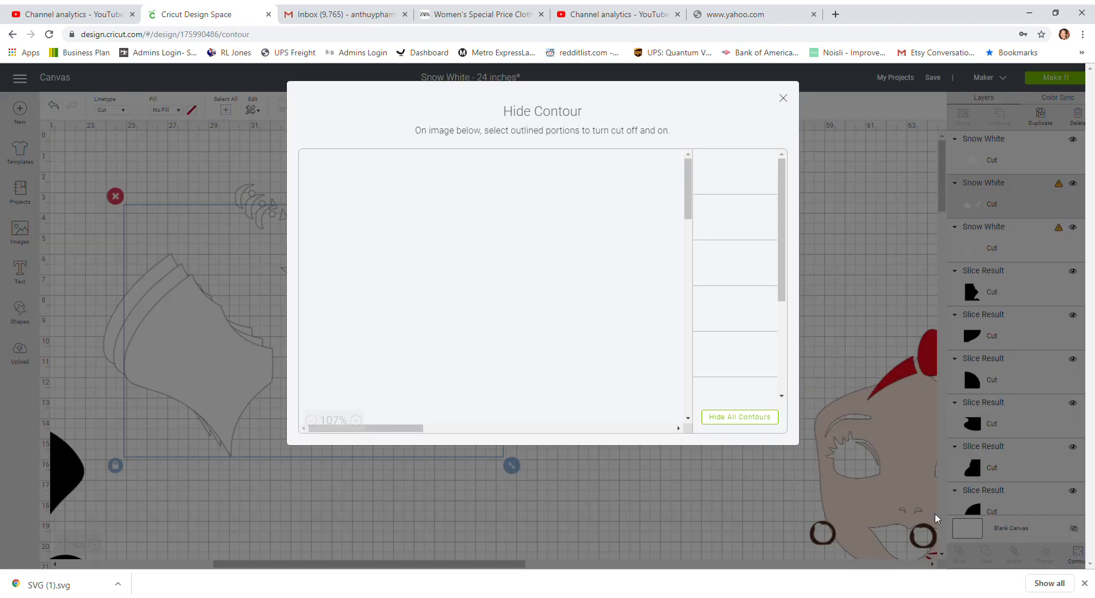
pyautogui.click(754, 421)
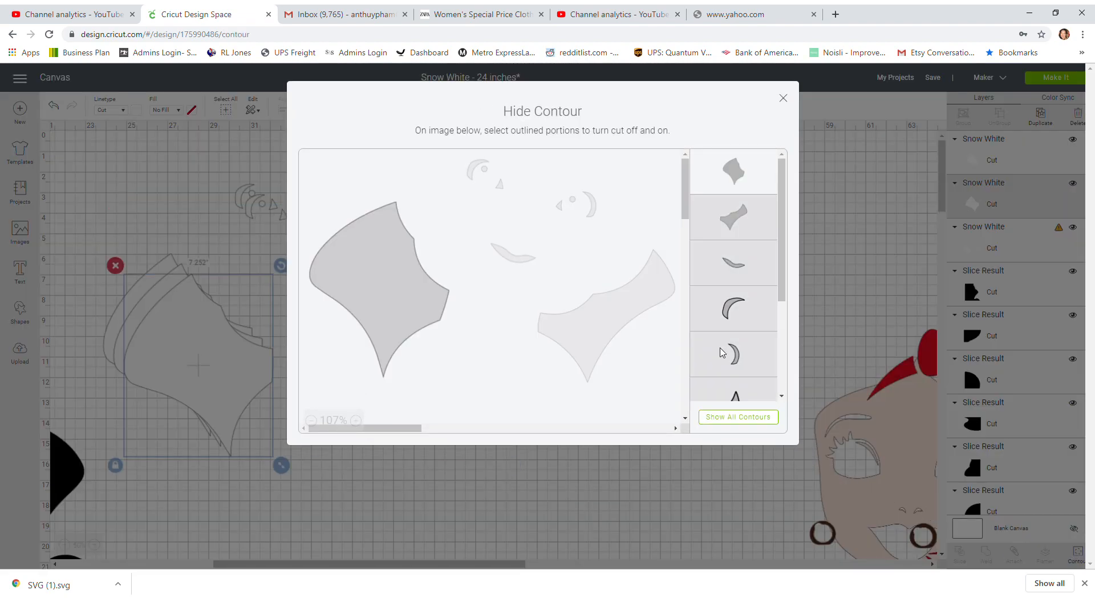
pyautogui.click(381, 300)
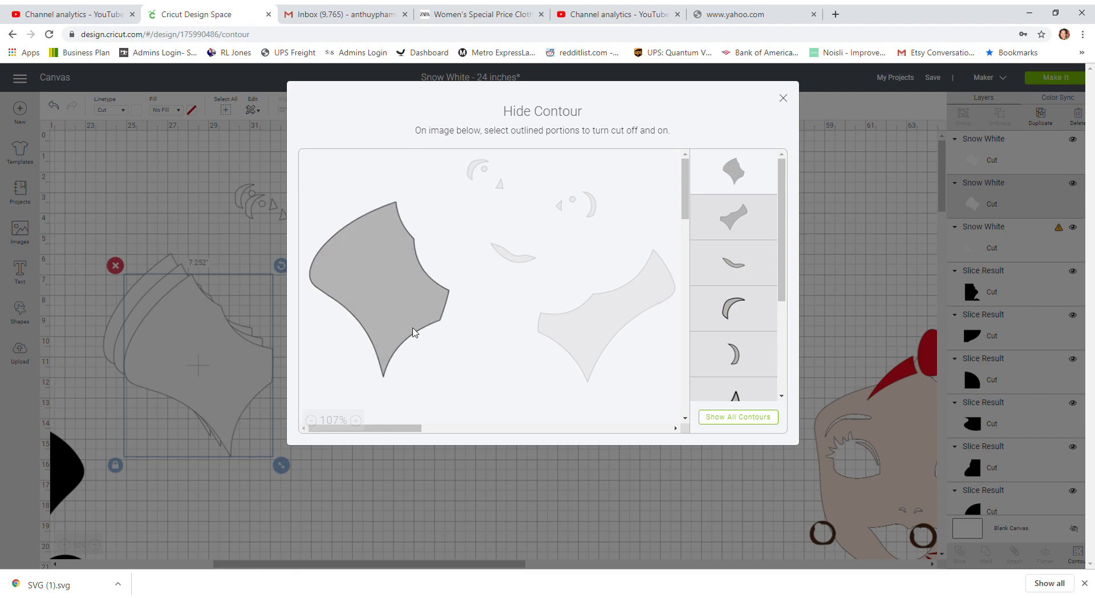
pyautogui.click(612, 323)
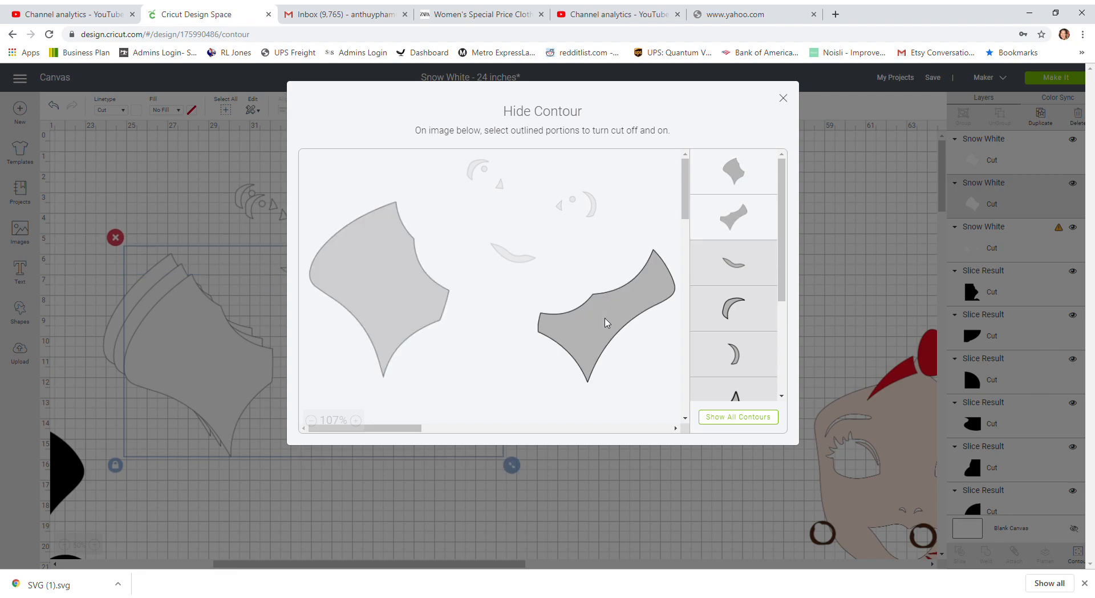
pyautogui.click(352, 280)
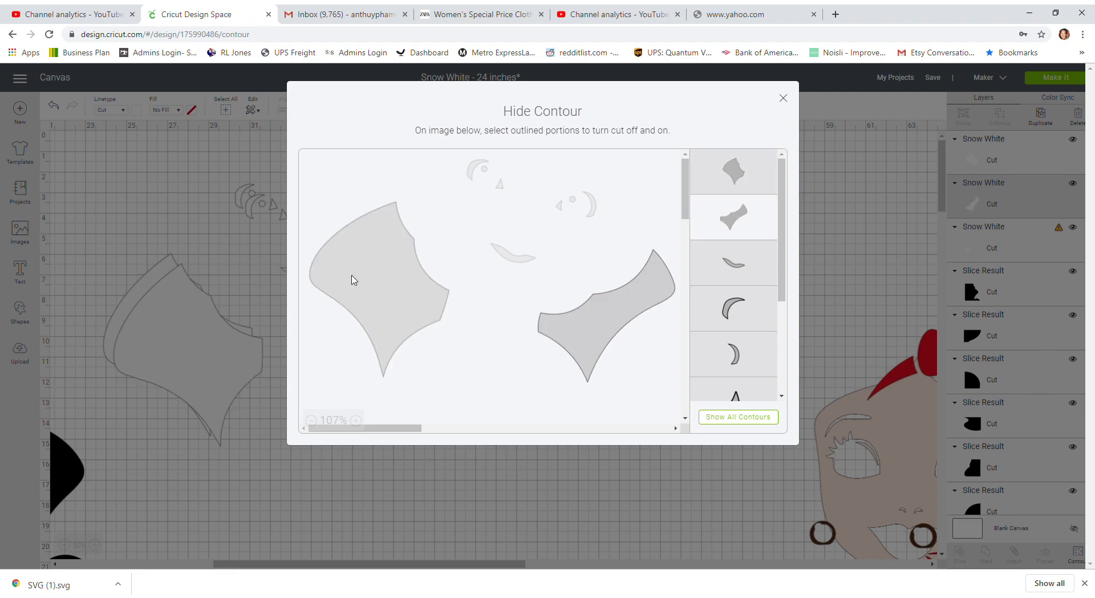
pyautogui.click(785, 97)
pyautogui.moveTo(422, 332); pyautogui.dragTo(763, 296)
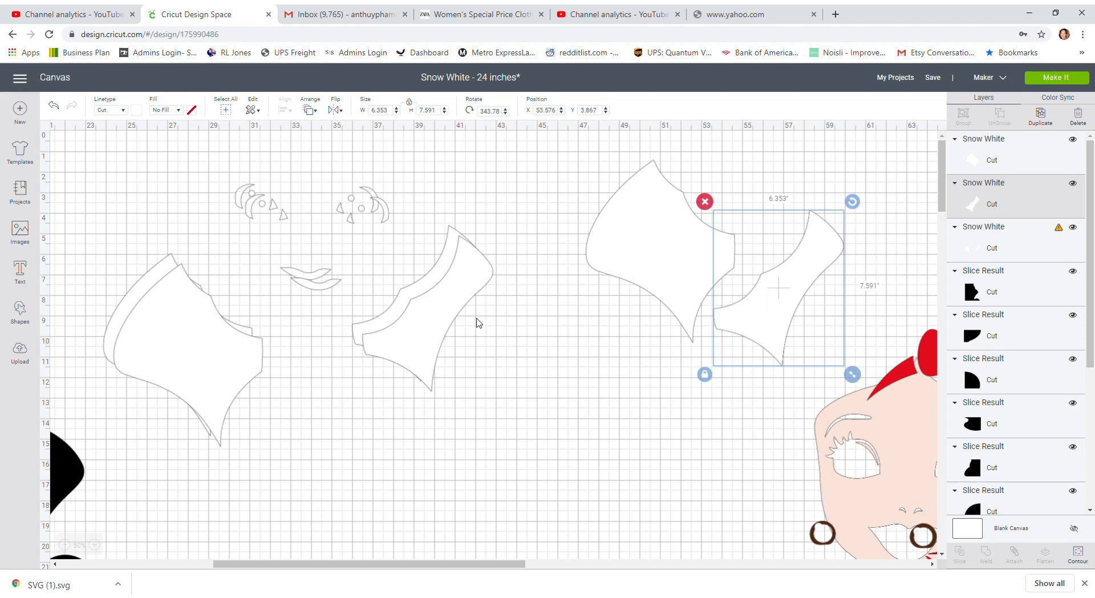
# Offset the third white copy from the original and hide all its contours except the mouth piece
pyautogui.moveTo(430, 324); pyautogui.dragTo(467, 364)
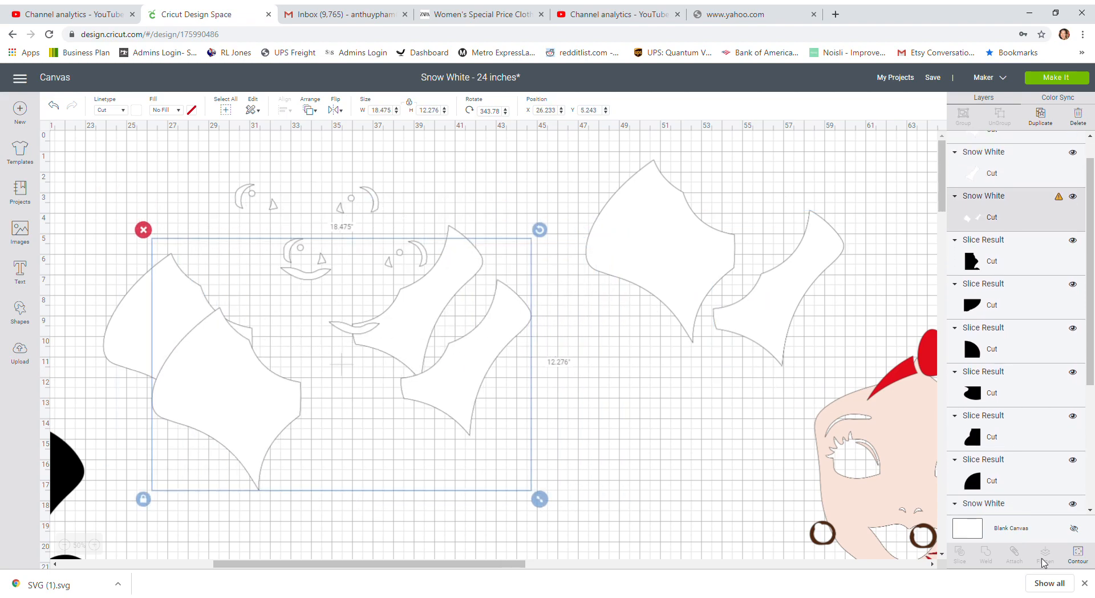
pyautogui.click(1082, 559)
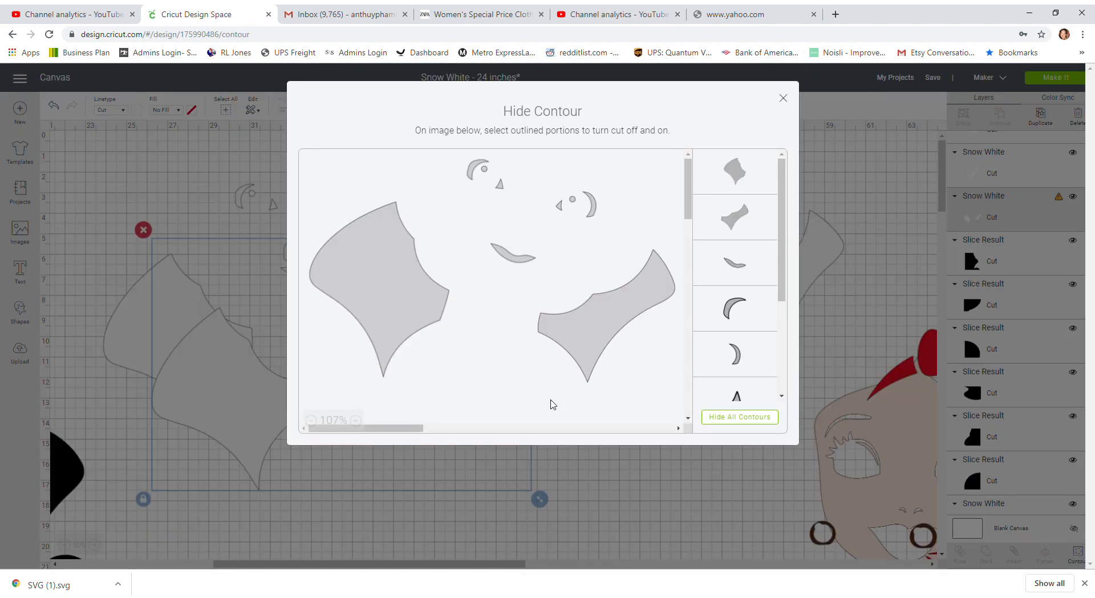
pyautogui.click(740, 417)
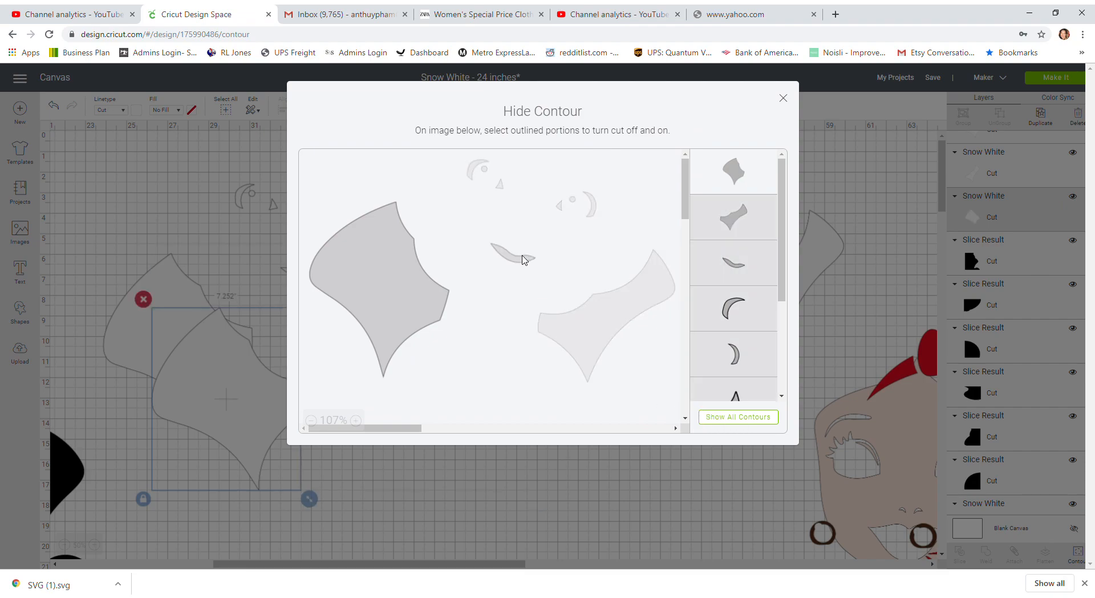
pyautogui.click(519, 263)
pyautogui.click(430, 312)
pyautogui.click(414, 310)
pyautogui.click(783, 98)
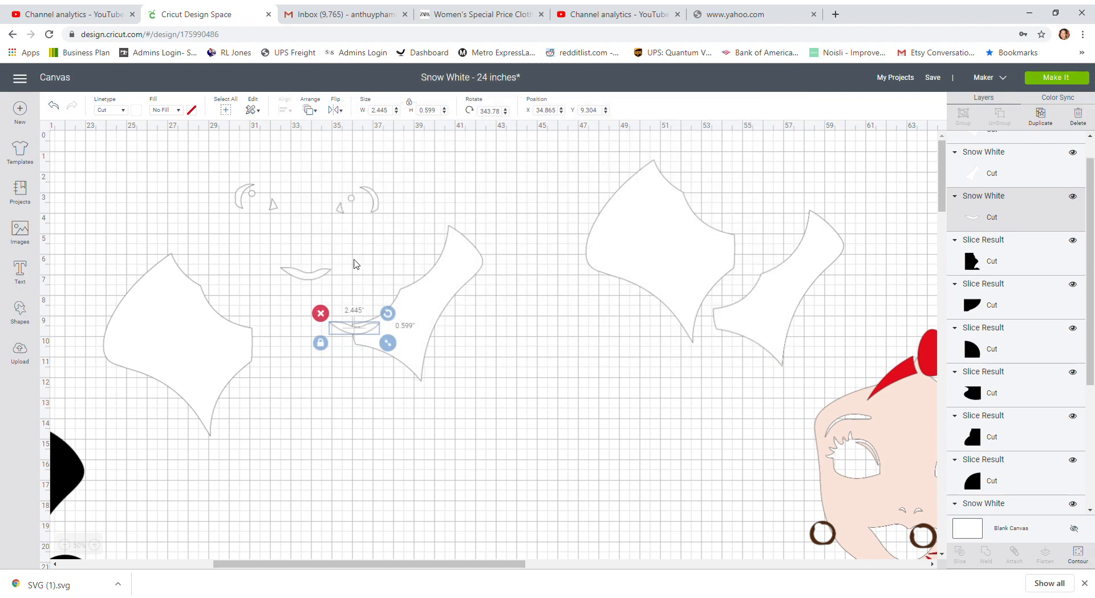
# Move the separated left collar and mouth piece down beside the right collar copy, clear of the original white layer
pyautogui.click(637, 227)
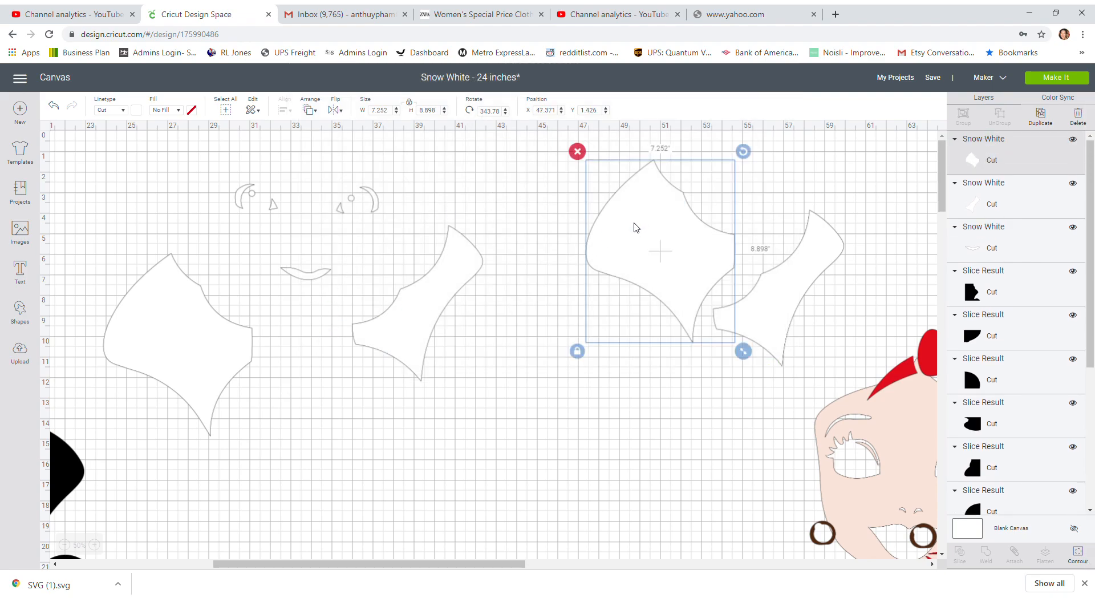
pyautogui.click(499, 297)
pyautogui.moveTo(642, 260); pyautogui.dragTo(644, 312)
# Hide the mouth and both collar contours in the original white layer, keeping only the small eye details
pyautogui.click(406, 313)
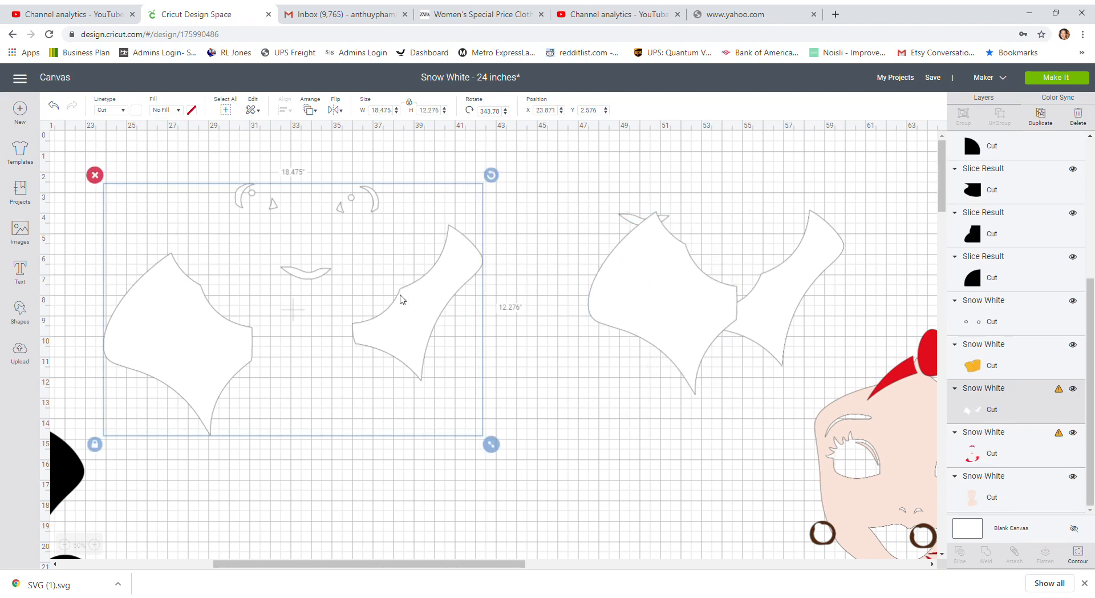
pyautogui.click(1073, 556)
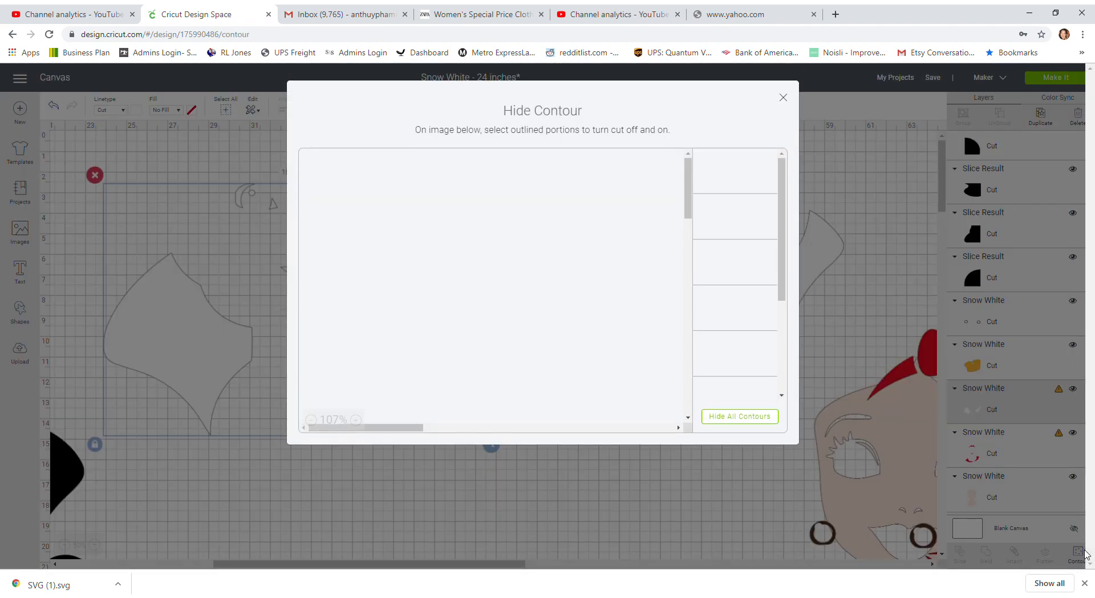
pyautogui.click(503, 251)
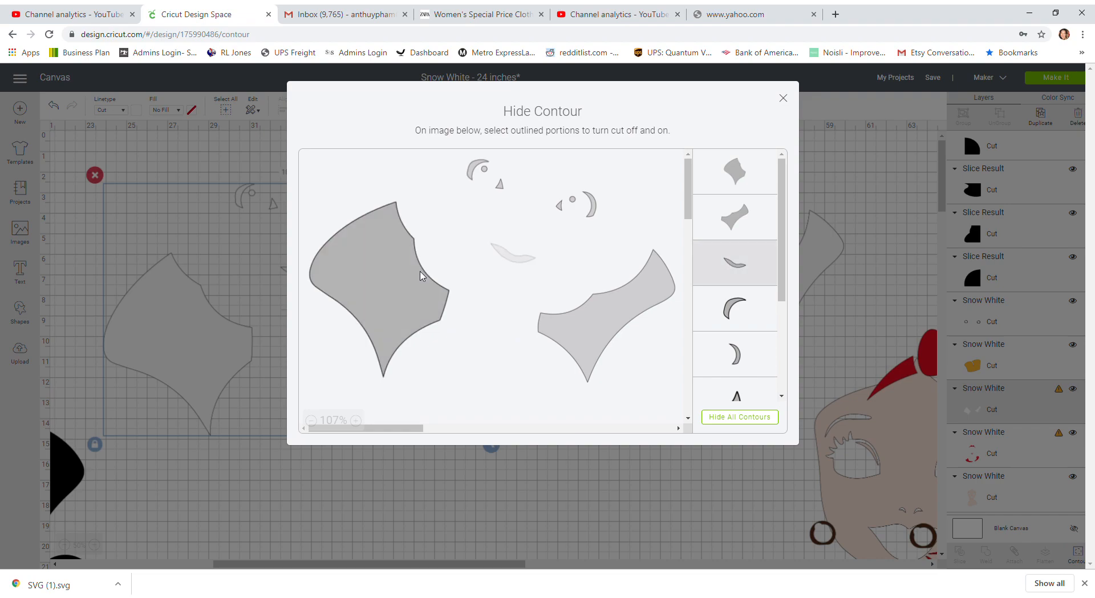
pyautogui.click(420, 280)
pyautogui.click(610, 310)
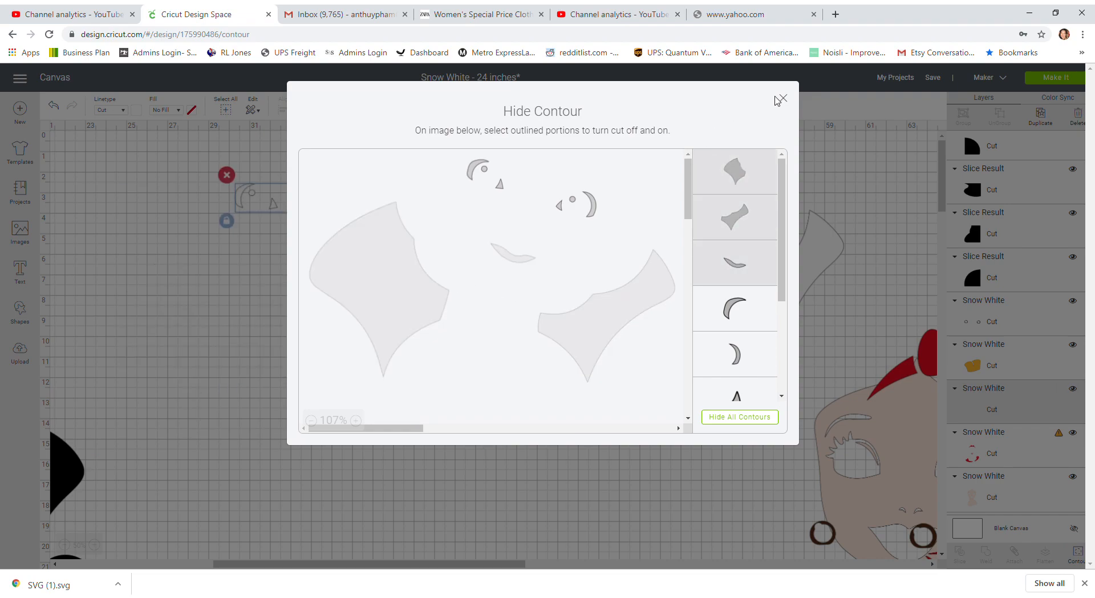
pyautogui.click(782, 100)
pyautogui.click(450, 274)
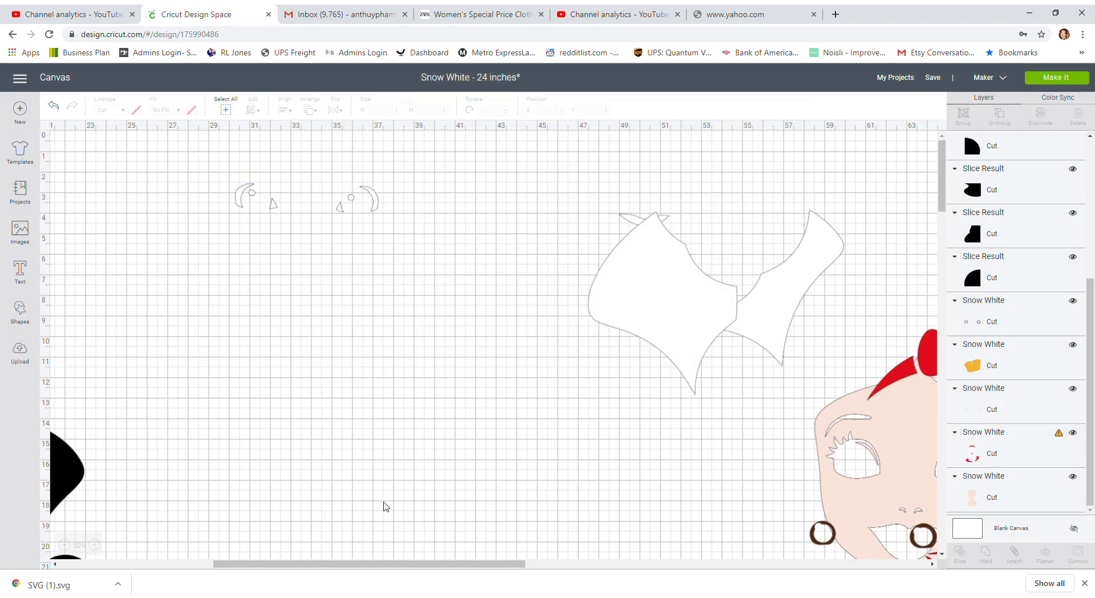
# Add a square about 3.1 inches wide over the left group of white eye details and slice the two layers
pyautogui.moveTo(357, 562); pyautogui.dragTo(205, 562)
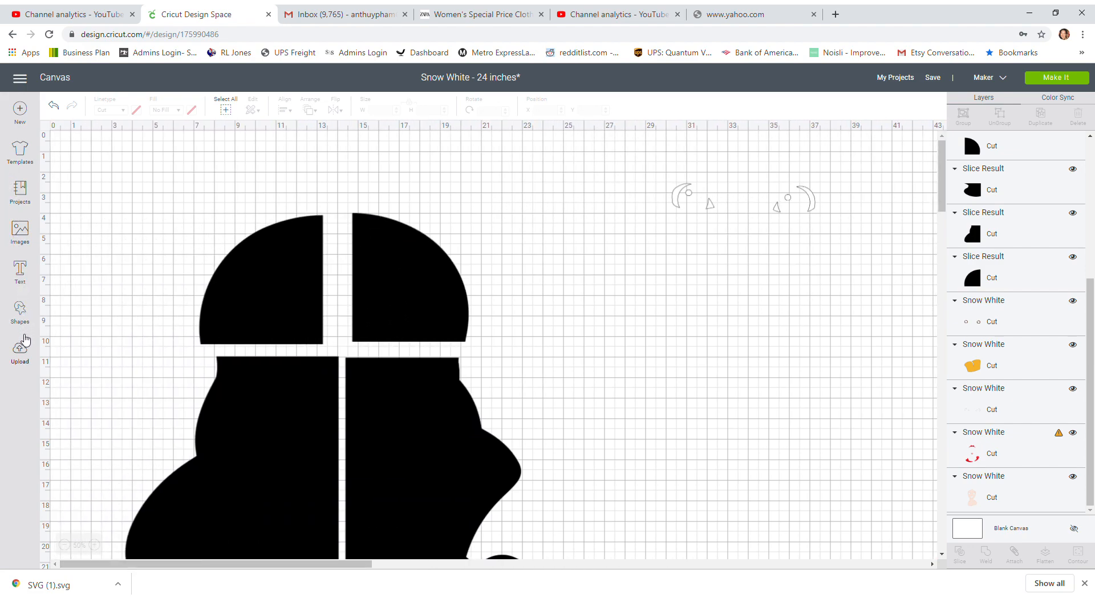
pyautogui.click(23, 309)
pyautogui.click(65, 231)
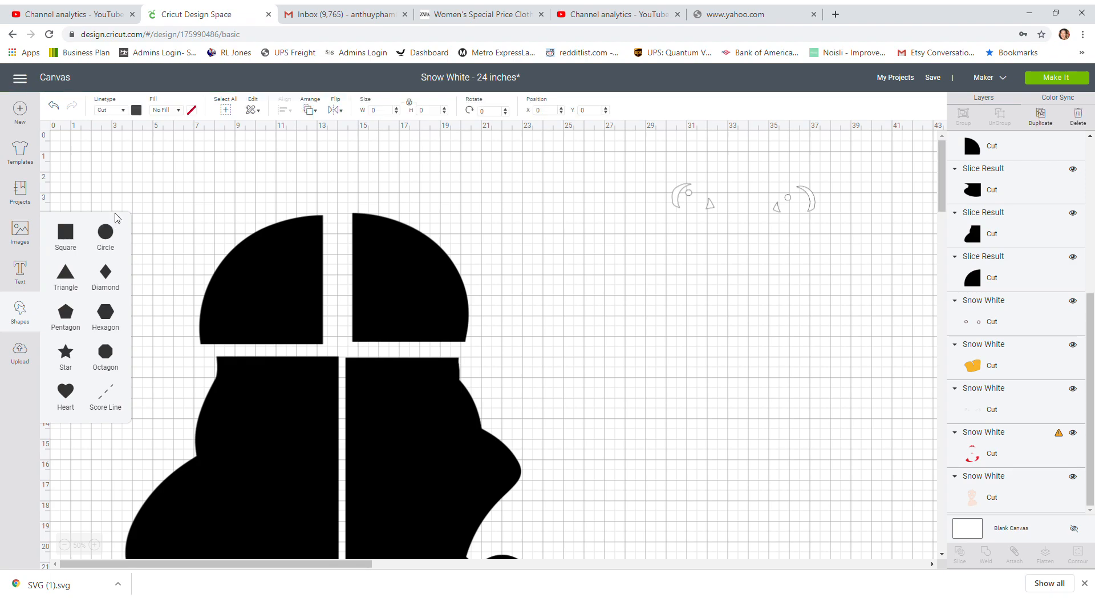
pyautogui.moveTo(121, 176); pyautogui.dragTo(687, 219)
pyautogui.moveTo(710, 184); pyautogui.dragTo(696, 193)
pyautogui.click(621, 222)
pyautogui.moveTo(587, 168); pyautogui.dragTo(838, 237)
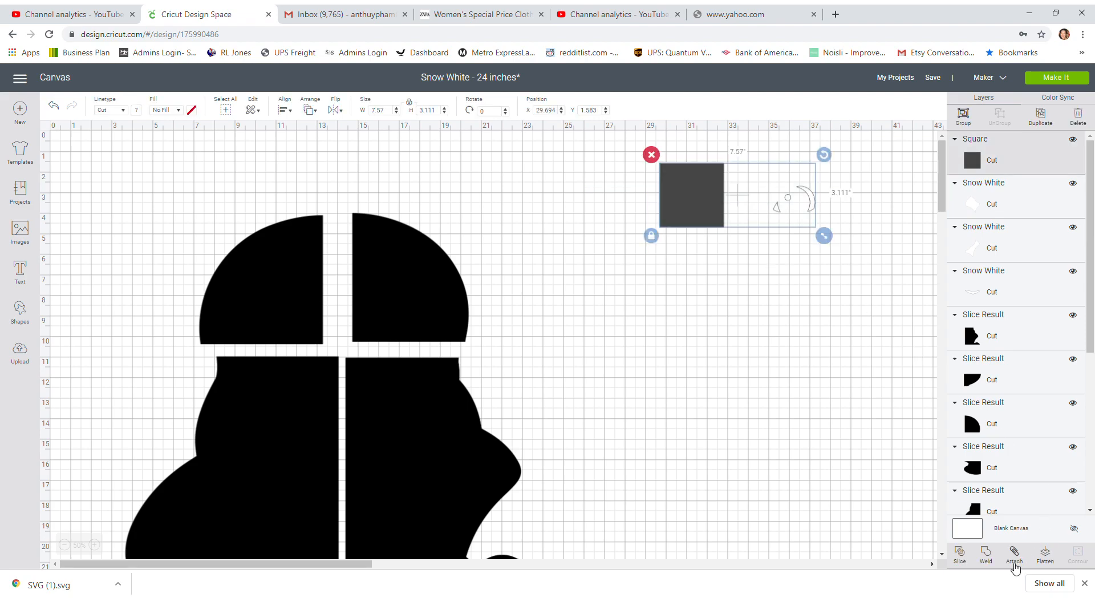
pyautogui.click(960, 553)
# Remove the leftover slice pieces, including the square with the eye cutouts, keeping both white eye detail groups
pyautogui.moveTo(701, 209); pyautogui.dragTo(693, 353)
pyautogui.click(665, 303)
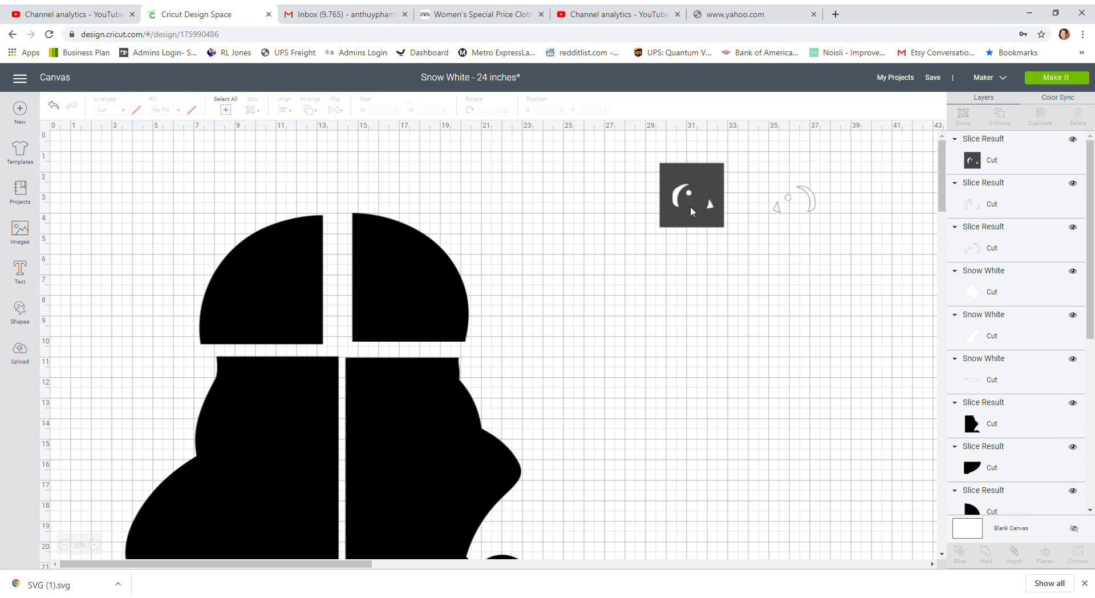
pyautogui.moveTo(690, 209); pyautogui.dragTo(684, 352)
pyautogui.click(644, 296)
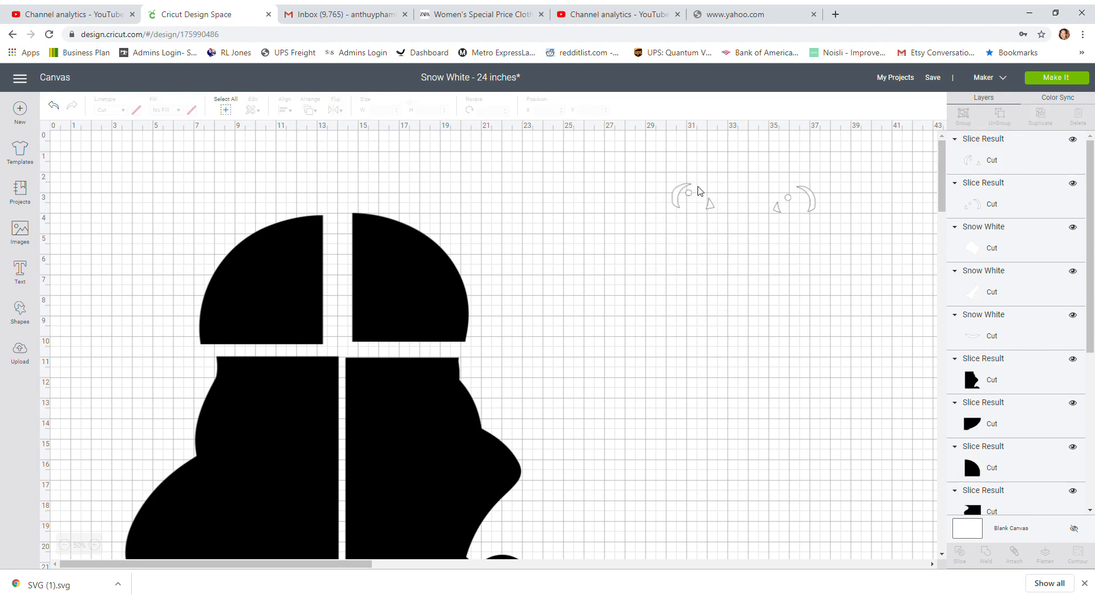
# Move the left eye details to about X 26.5, Y 2.9 and the right ones to about X 30.0, Y 1.3
pyautogui.moveTo(690, 200); pyautogui.dragTo(636, 199)
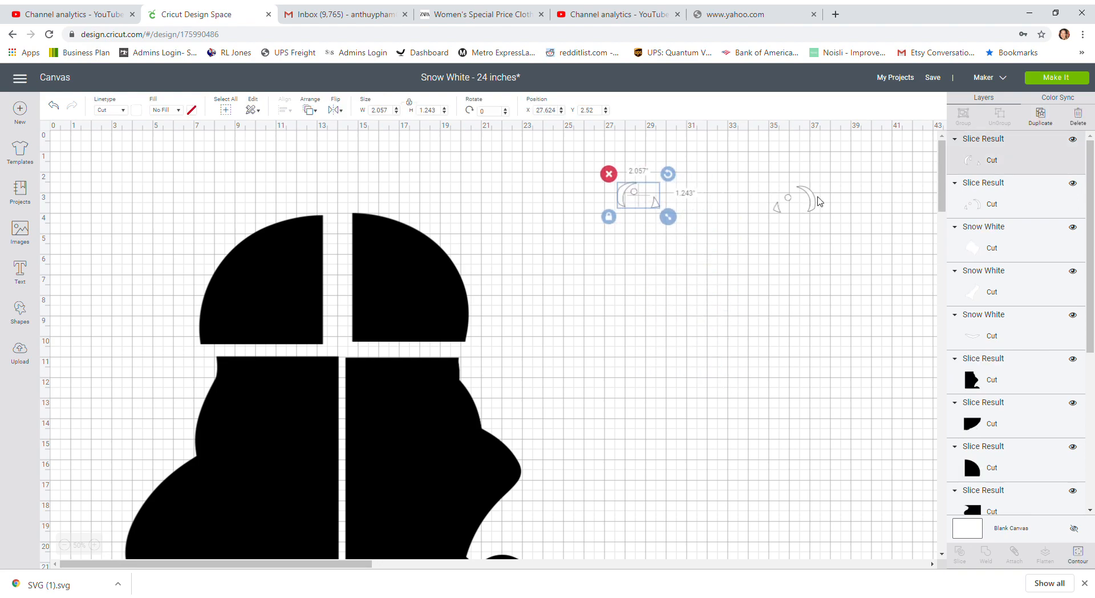
pyautogui.moveTo(818, 203); pyautogui.dragTo(718, 211)
pyautogui.moveTo(815, 205); pyautogui.dragTo(704, 178)
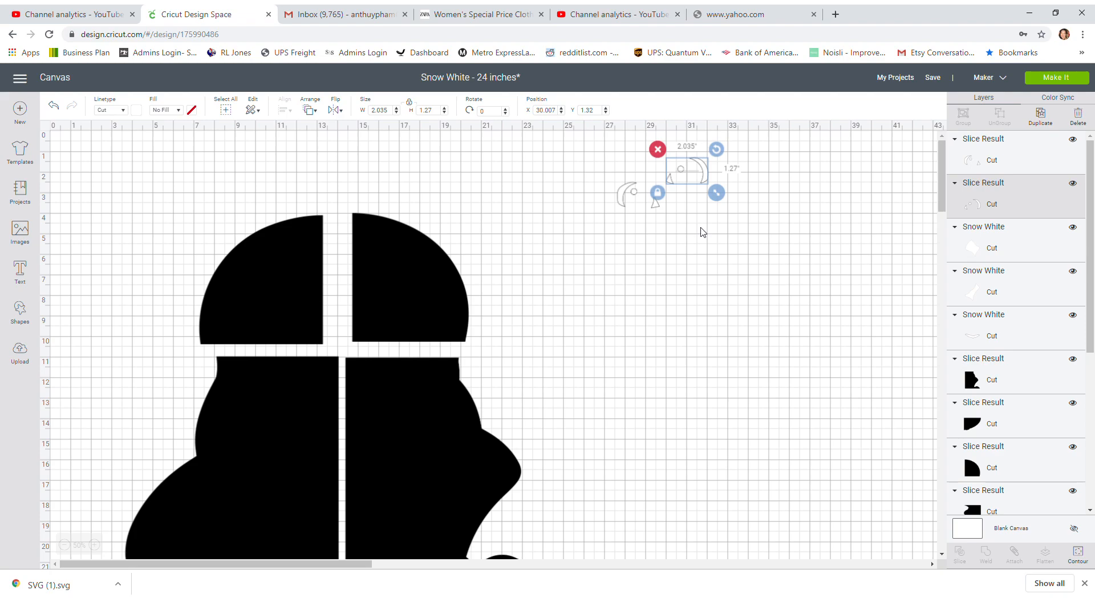
pyautogui.moveTo(622, 197); pyautogui.dragTo(604, 208)
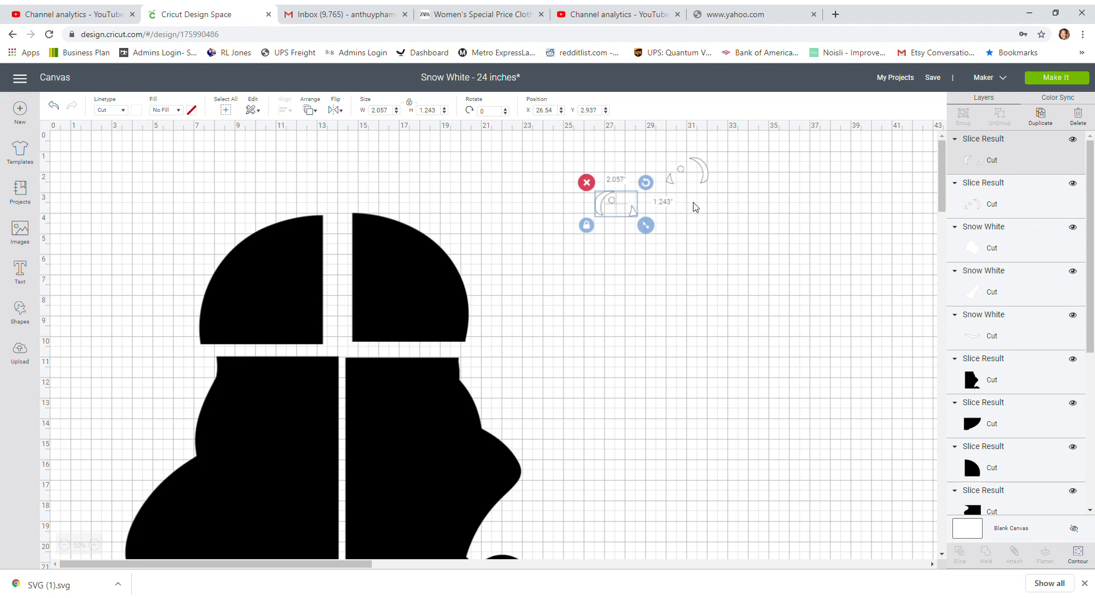
# Gather the white pieces near the eye details: left collar at about X 27.6, Y 4.0, right collar X 30.5, Y 1.8, mouth X 33.4, Y 4.8
pyautogui.moveTo(328, 563); pyautogui.dragTo(499, 563)
pyautogui.moveTo(630, 295); pyautogui.dragTo(235, 291)
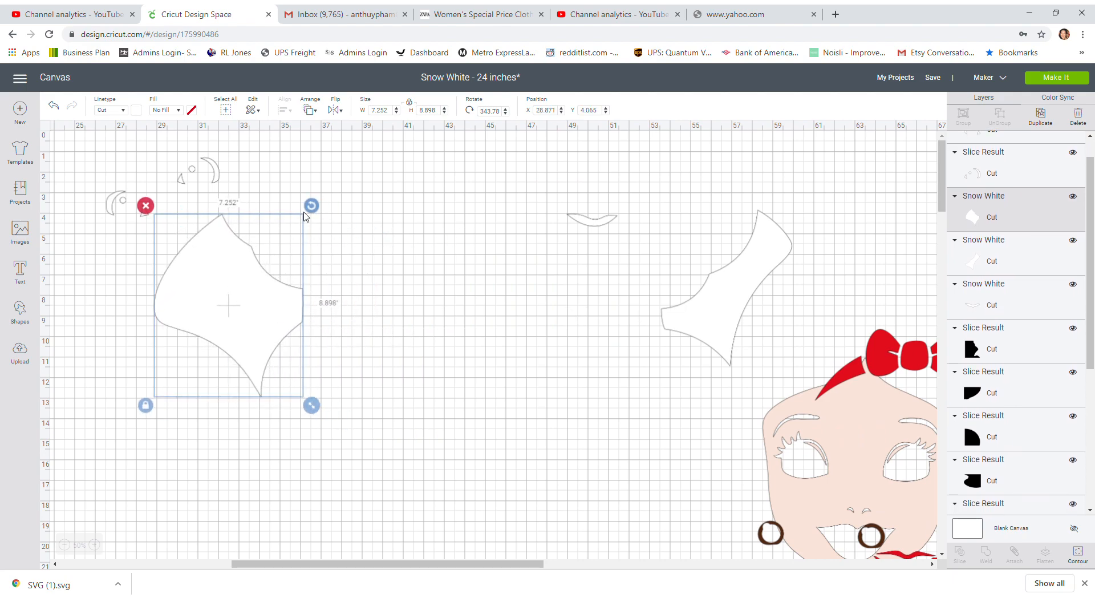
pyautogui.moveTo(281, 326); pyautogui.dragTo(254, 325)
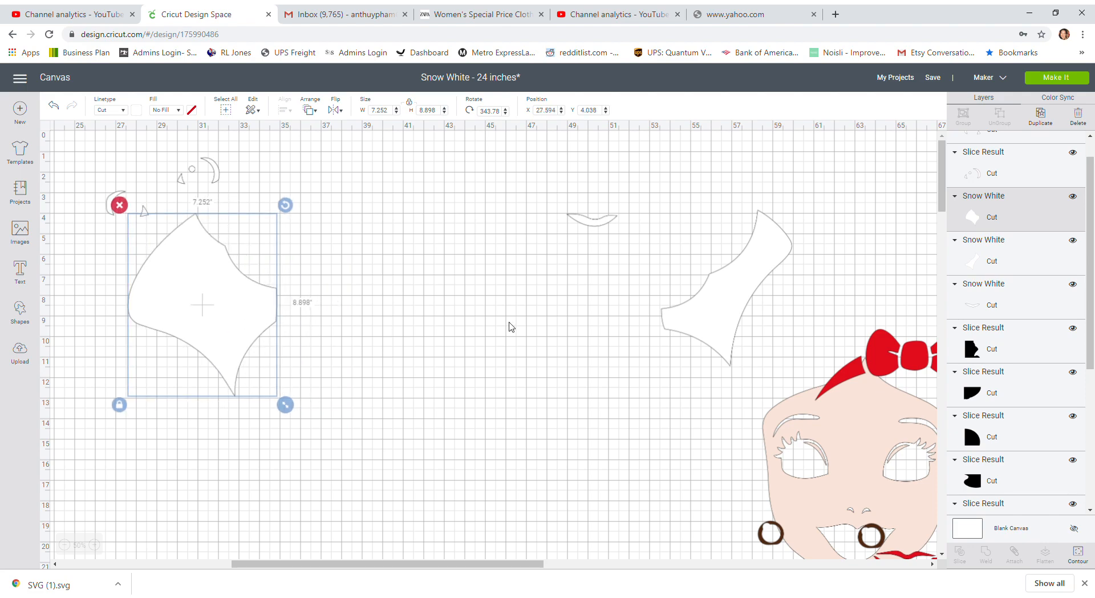
pyautogui.moveTo(716, 295); pyautogui.dragTo(209, 252)
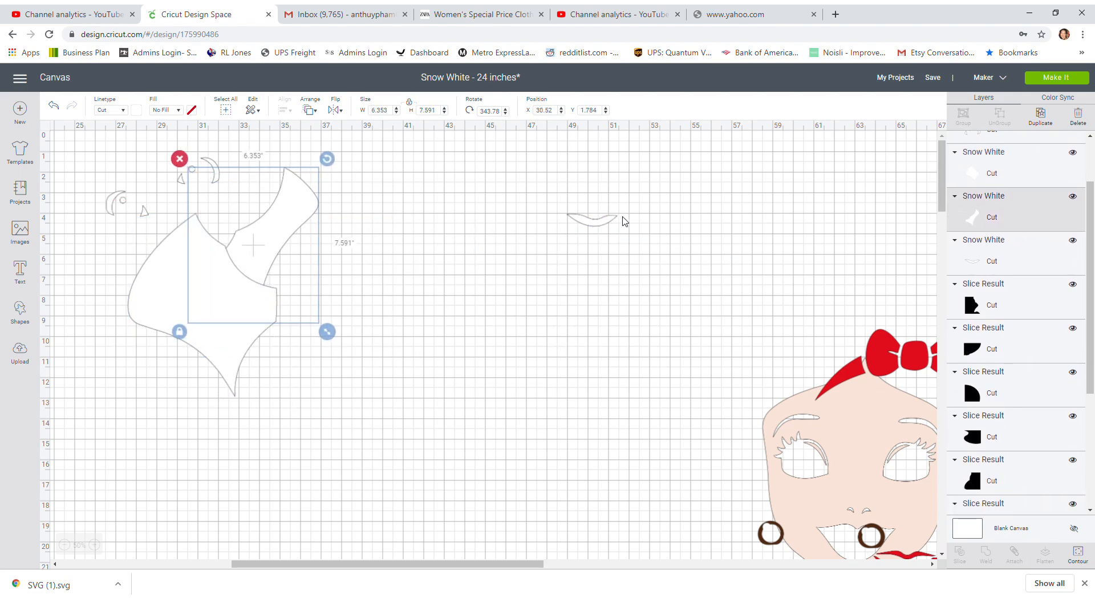
pyautogui.moveTo(613, 225); pyautogui.dragTo(291, 239)
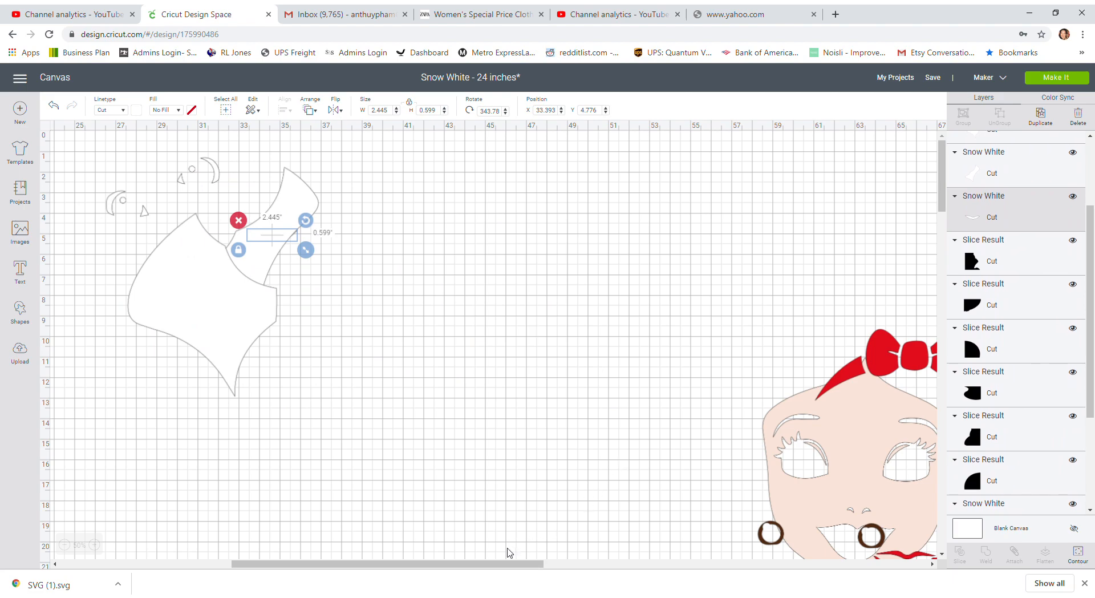
# Move the brown rings layer above the face to about X 51.0, Y 5.1, then duplicate it and place the copy at about X 49.8, Y 6.8
pyautogui.moveTo(487, 568); pyautogui.dragTo(589, 569)
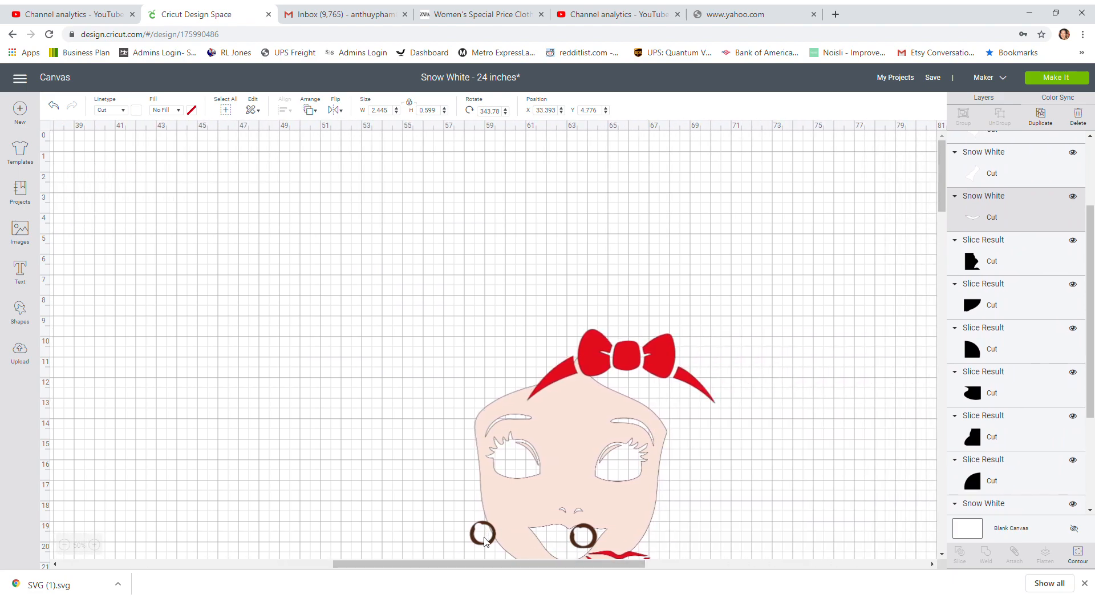
pyautogui.moveTo(492, 538); pyautogui.dragTo(341, 239)
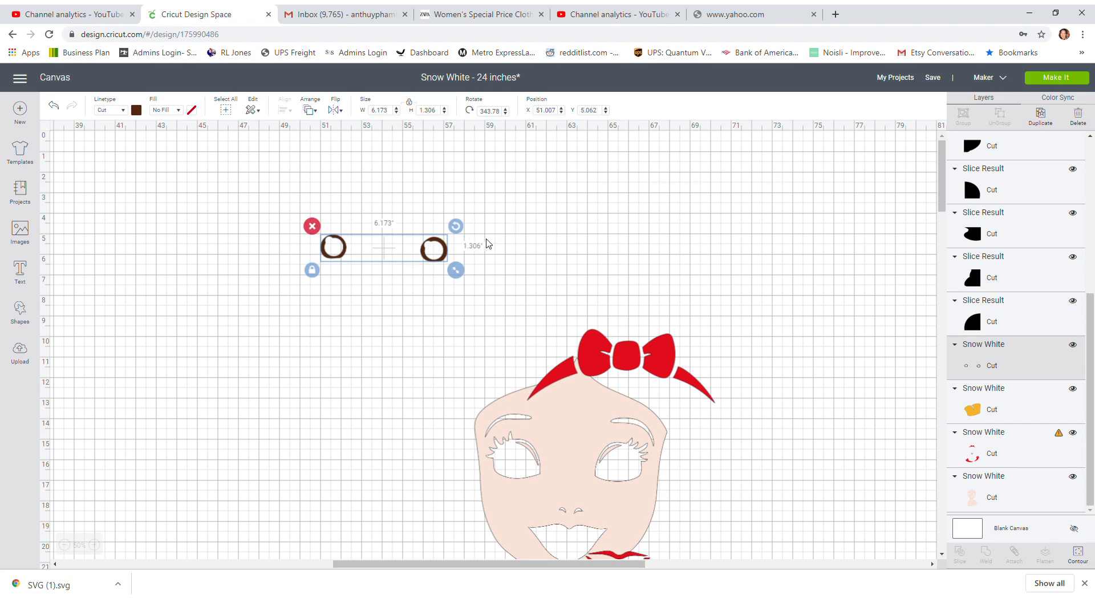
pyautogui.click(1040, 114)
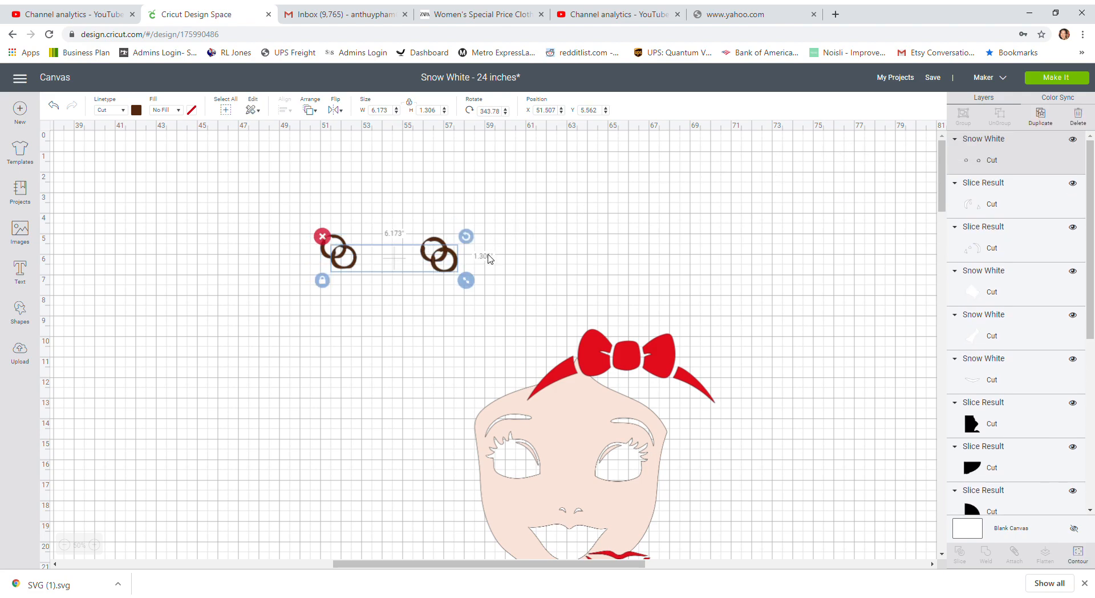
pyautogui.moveTo(392, 283); pyautogui.dragTo(358, 308)
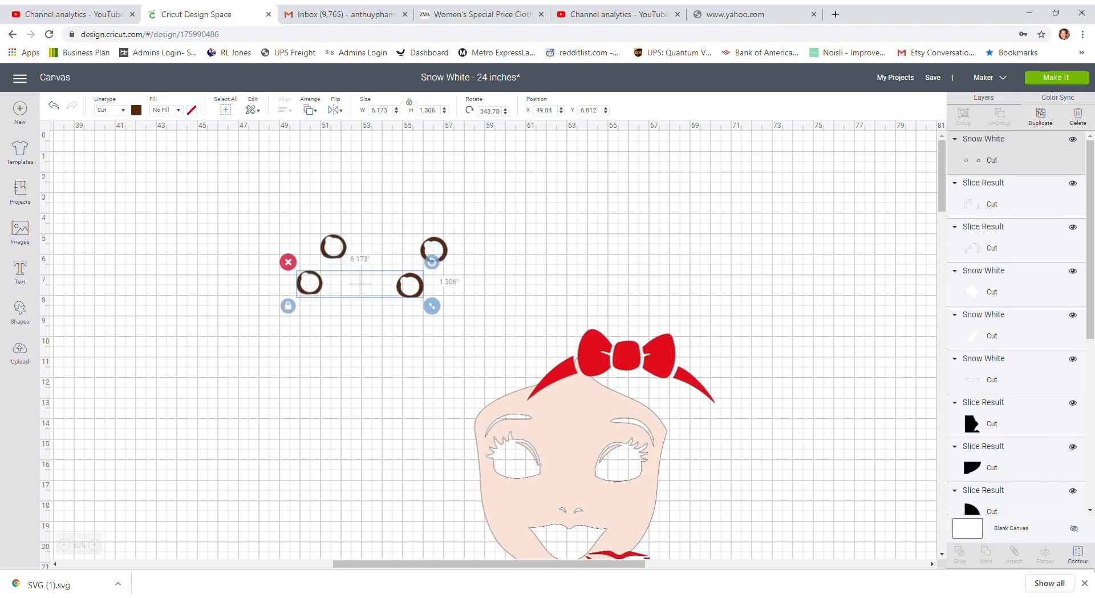
# Hide the right ring's contours in the brown copy and move its left ring to about X 49.3, Y 8.3
pyautogui.click(1077, 553)
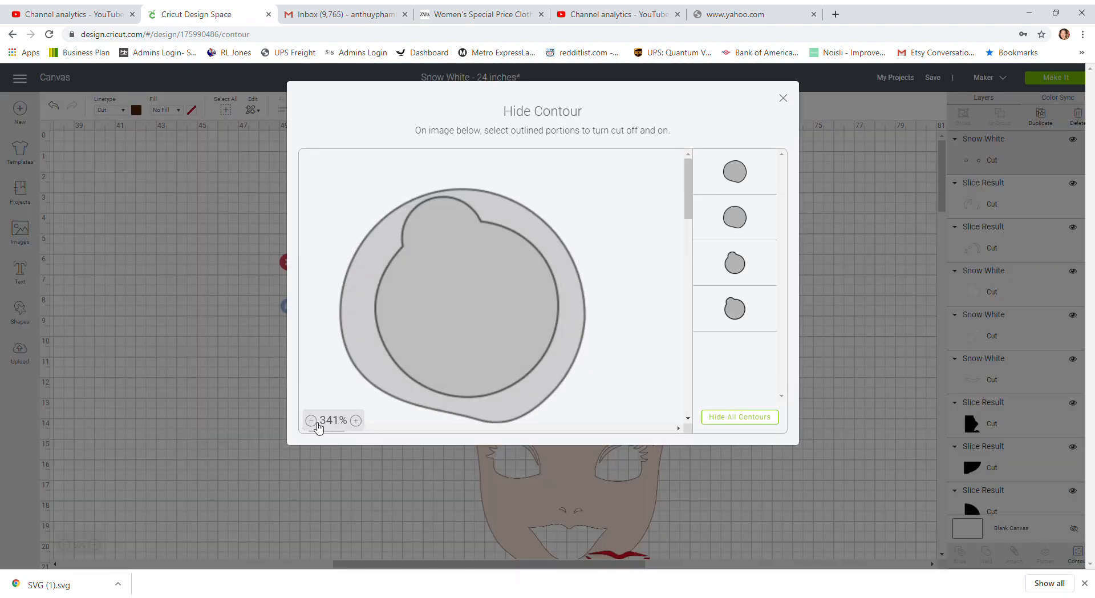
pyautogui.click(311, 420)
pyautogui.click(311, 420)
pyautogui.click(310, 420)
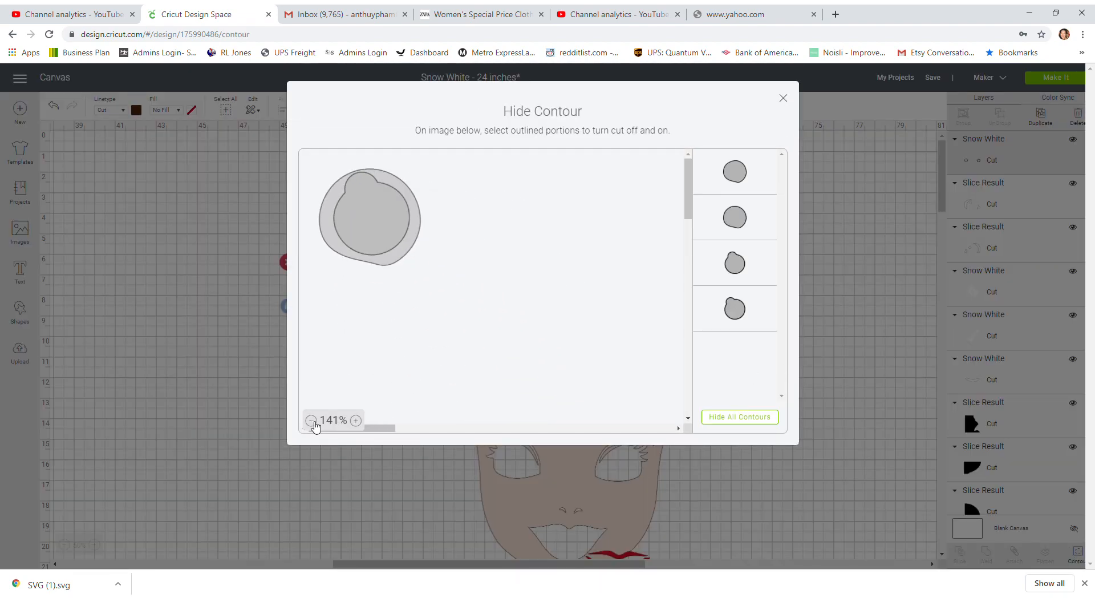
pyautogui.click(311, 420)
pyautogui.click(311, 421)
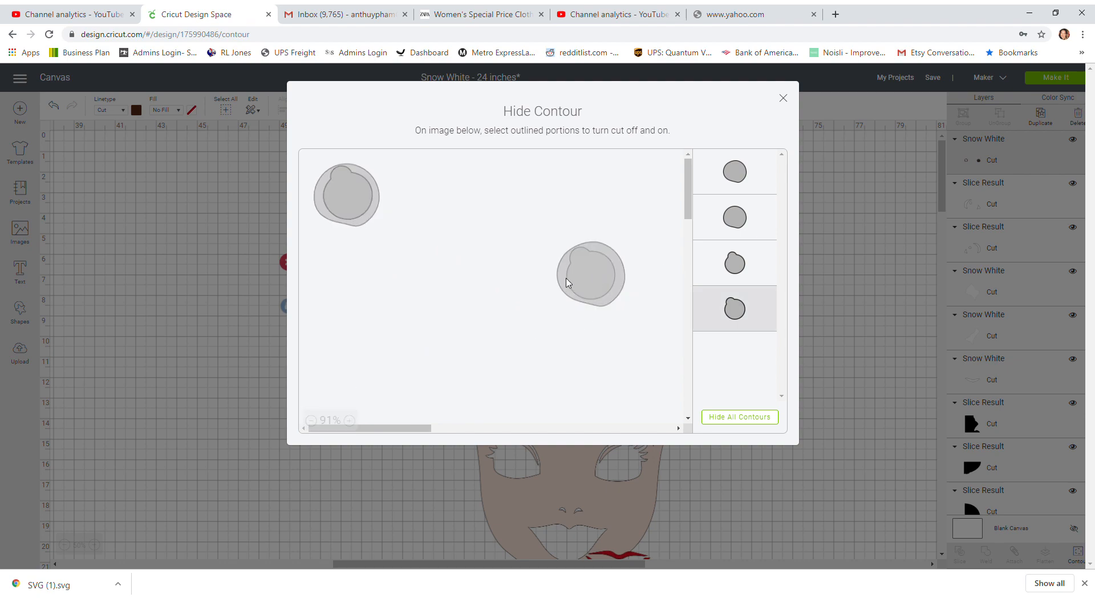
pyautogui.click(572, 276)
pyautogui.click(783, 98)
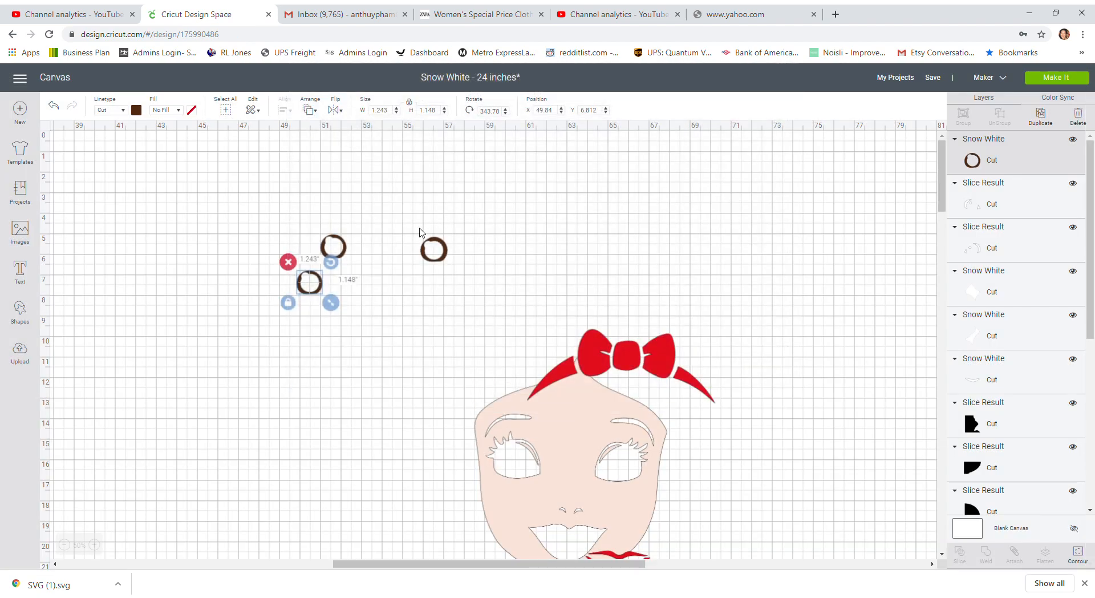
pyautogui.moveTo(320, 291); pyautogui.dragTo(308, 323)
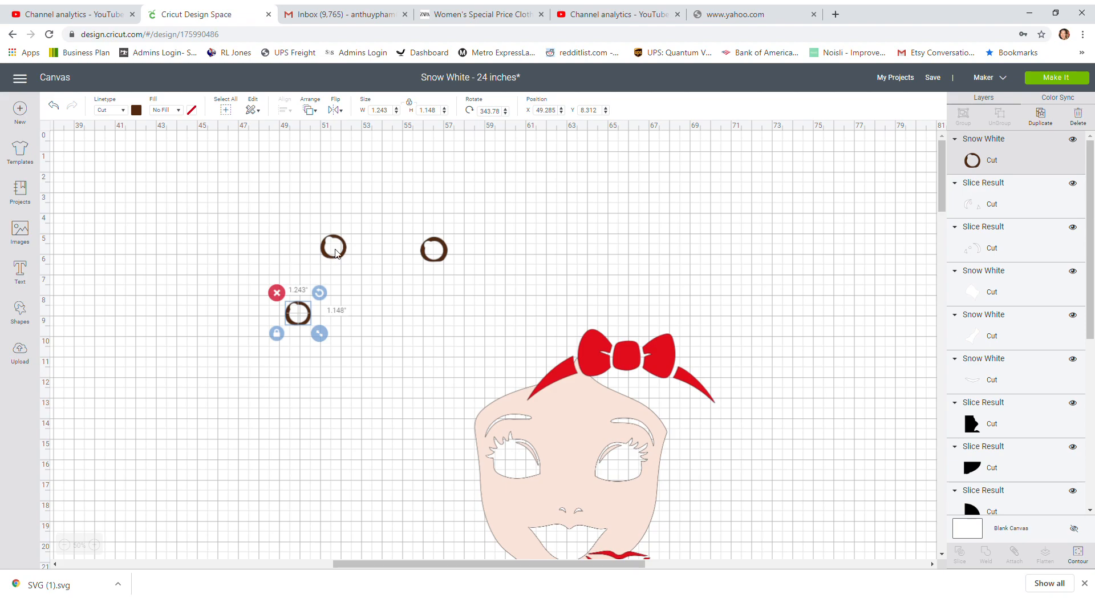
# Hide the left ring's contours in the original brown layer, place its right ring beside the separated left one, and select both
pyautogui.click(338, 256)
pyautogui.click(1077, 556)
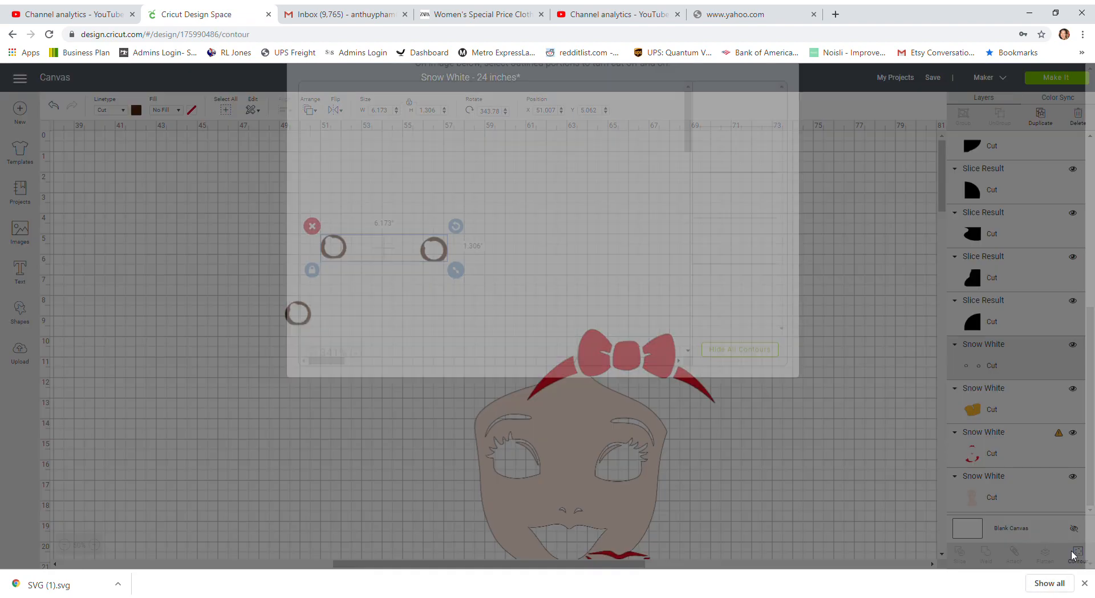
pyautogui.click(311, 421)
pyautogui.click(312, 420)
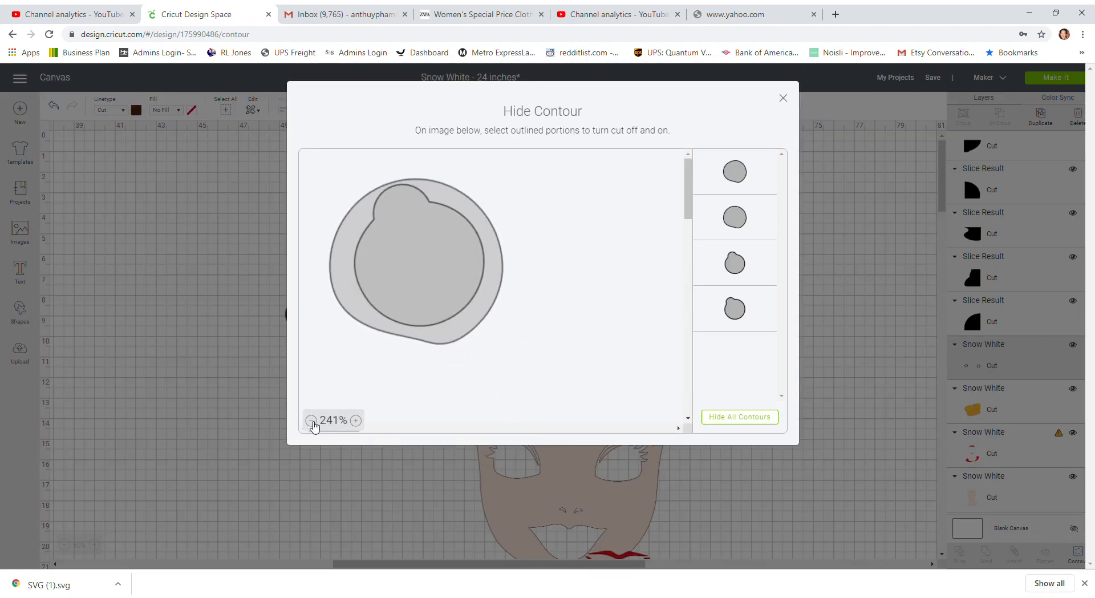
pyautogui.click(311, 421)
pyautogui.click(311, 421)
pyautogui.click(311, 421)
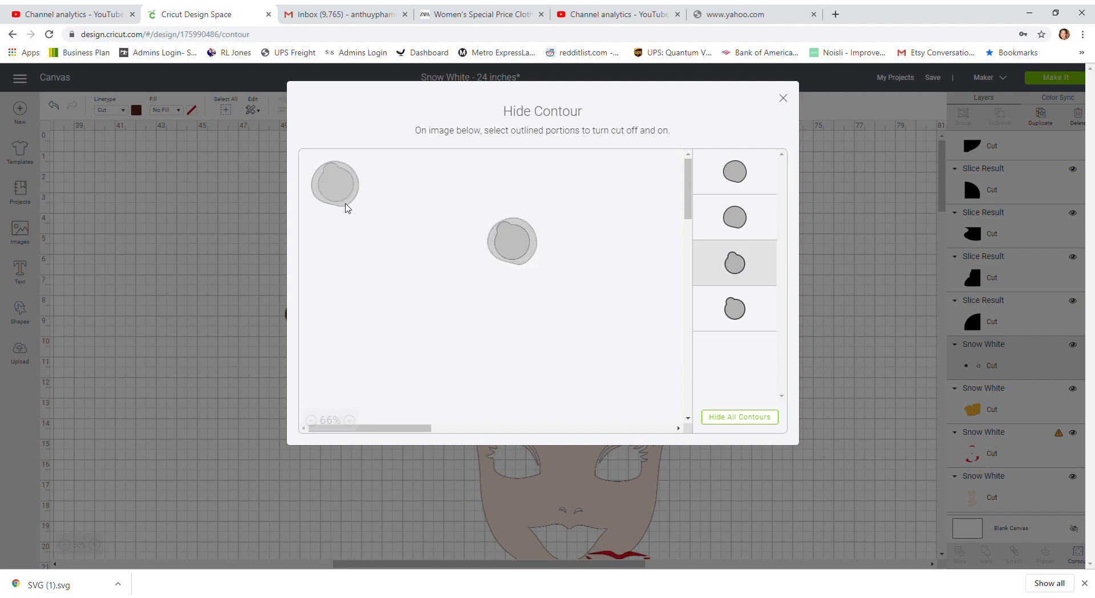
pyautogui.click(783, 98)
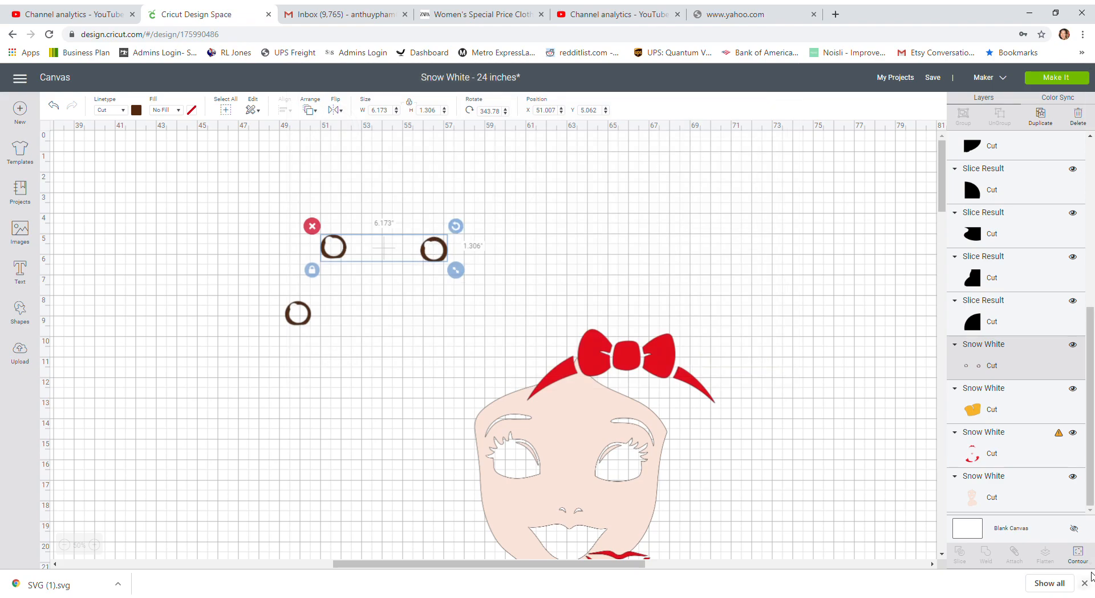
pyautogui.click(1078, 552)
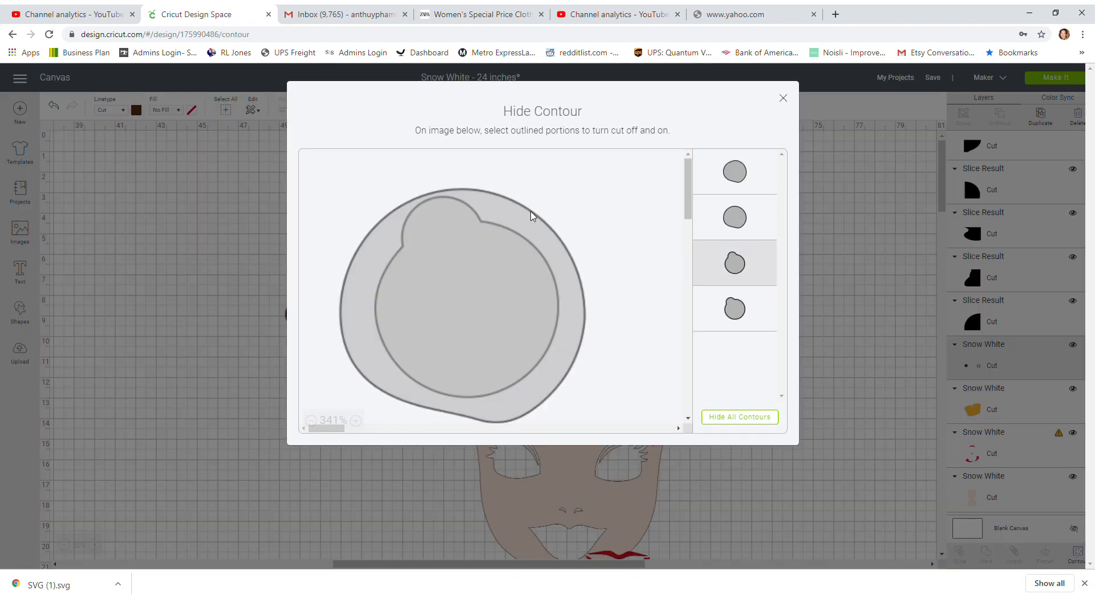
pyautogui.click(352, 270)
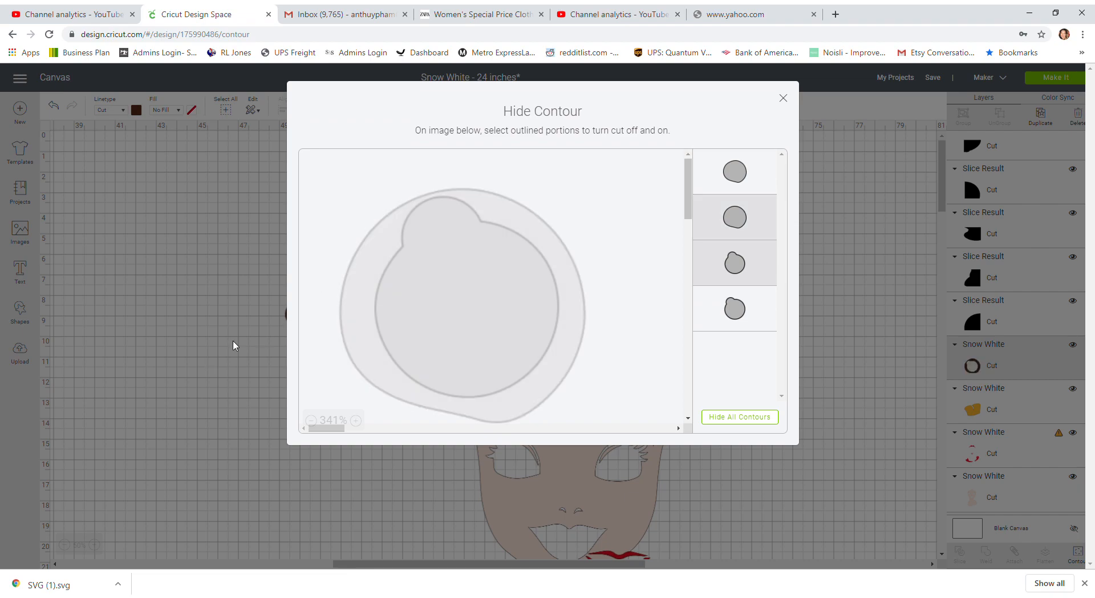
pyautogui.click(783, 98)
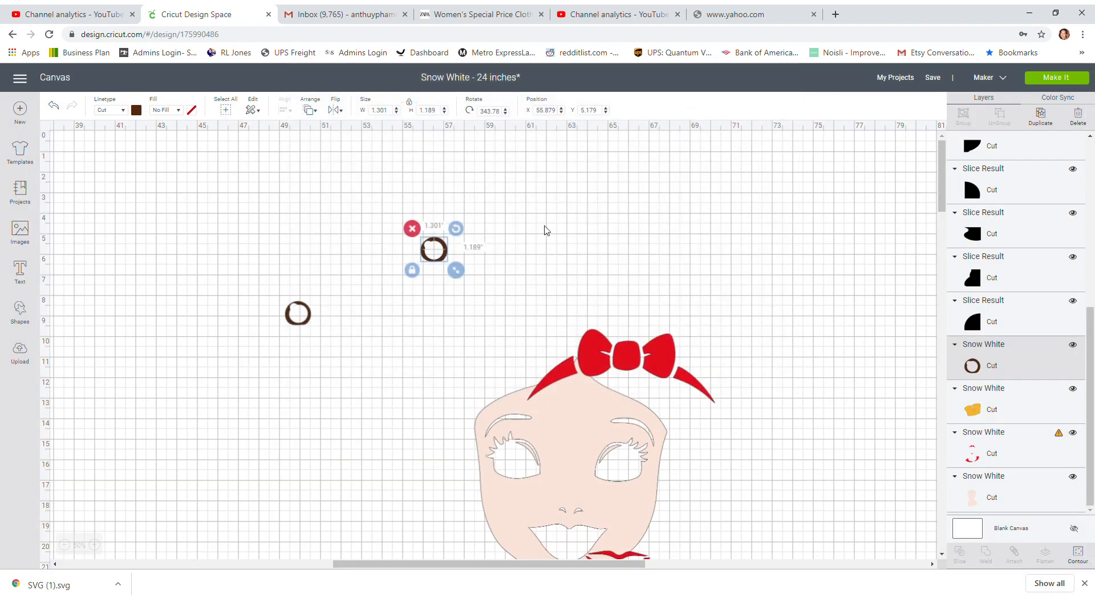
pyautogui.moveTo(430, 263); pyautogui.dragTo(318, 321)
pyautogui.moveTo(268, 284); pyautogui.dragTo(352, 361)
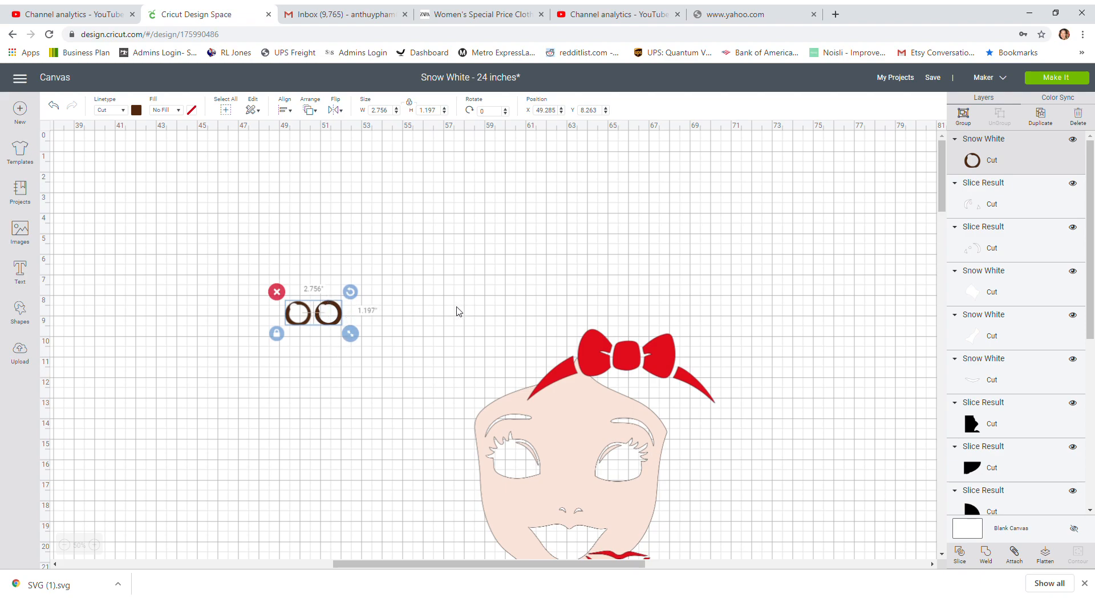
# Move the two brown rings to about X 38.8, Y 3.2 and the yellow piece to about X 42.4, Y 9.5, clear of the face
pyautogui.moveTo(324, 320); pyautogui.dragTo(109, 215)
pyautogui.scroll(-3, 327, 385)
pyautogui.scroll(-5, 327, 385)
pyautogui.scroll(-2, 327, 385)
pyautogui.moveTo(620, 496); pyautogui.dragTo(296, 288)
pyautogui.scroll(4, 308, 296)
pyautogui.moveTo(306, 373); pyautogui.dragTo(177, 160)
# Move the red layer off the face to about X 40.7, Y 10.2 and the skin layer to about X 58.6, Y 9.8
pyautogui.moveTo(669, 191); pyautogui.dragTo(336, 204)
pyautogui.moveTo(577, 318); pyautogui.dragTo(713, 288)
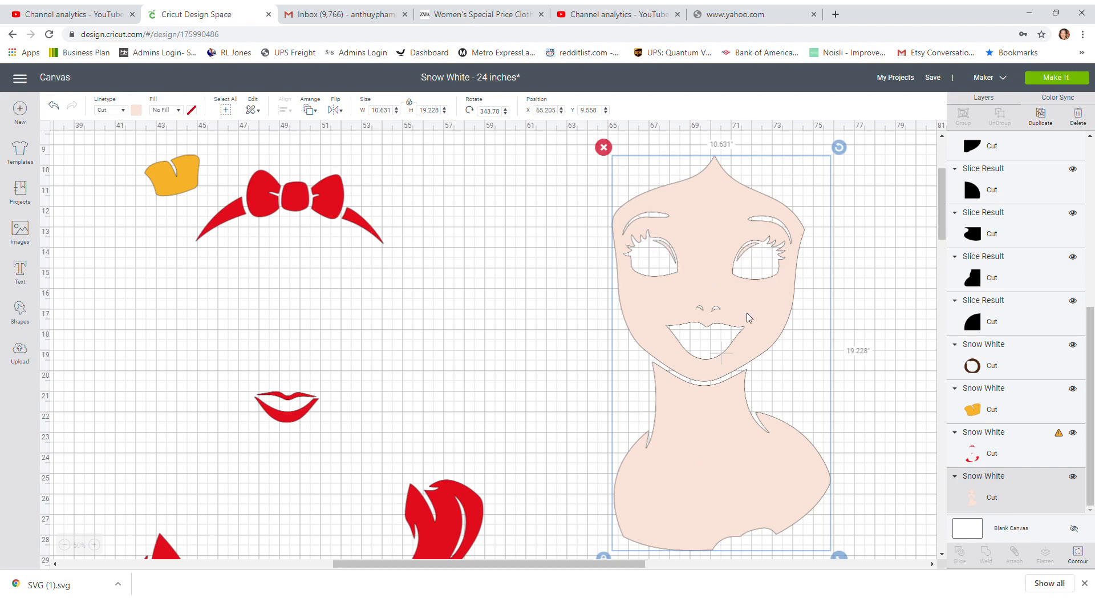
pyautogui.moveTo(428, 564); pyautogui.dragTo(469, 565)
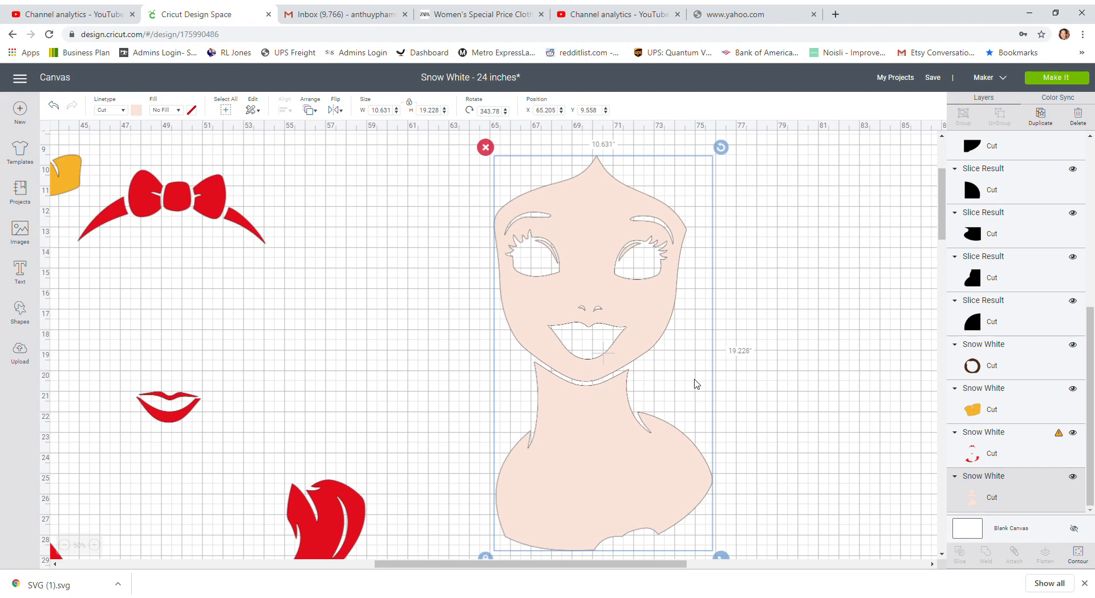
pyautogui.moveTo(660, 337); pyautogui.dragTo(525, 342)
# Duplicate the skin layer, hide the neck-and-shoulders contour in the copy, and move the remaining face to about X 77.5, Y 9.5
pyautogui.click(1036, 128)
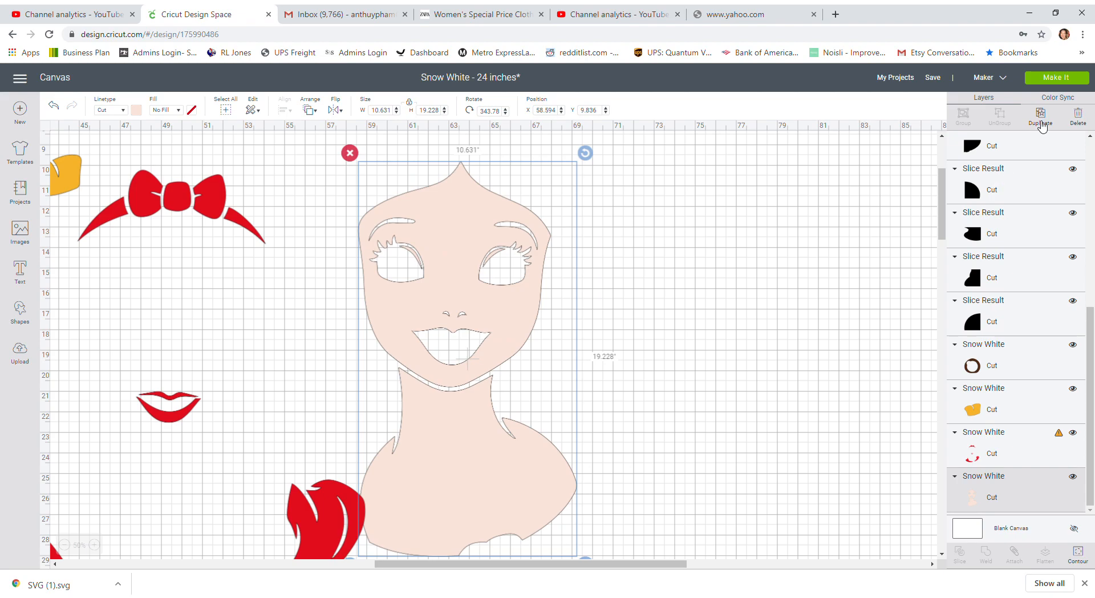
pyautogui.click(1077, 553)
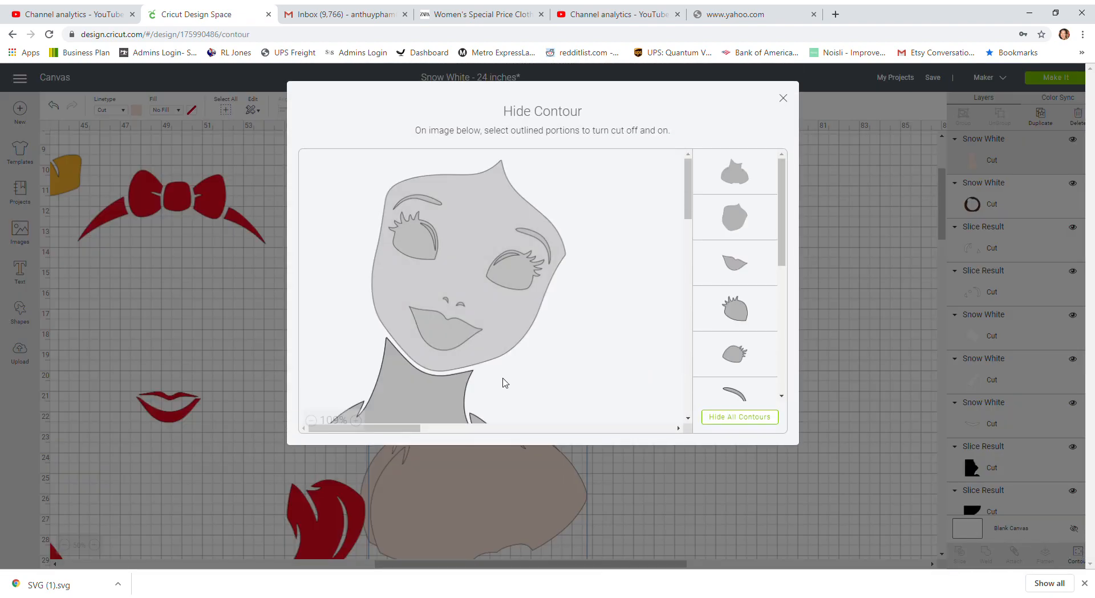
pyautogui.click(452, 395)
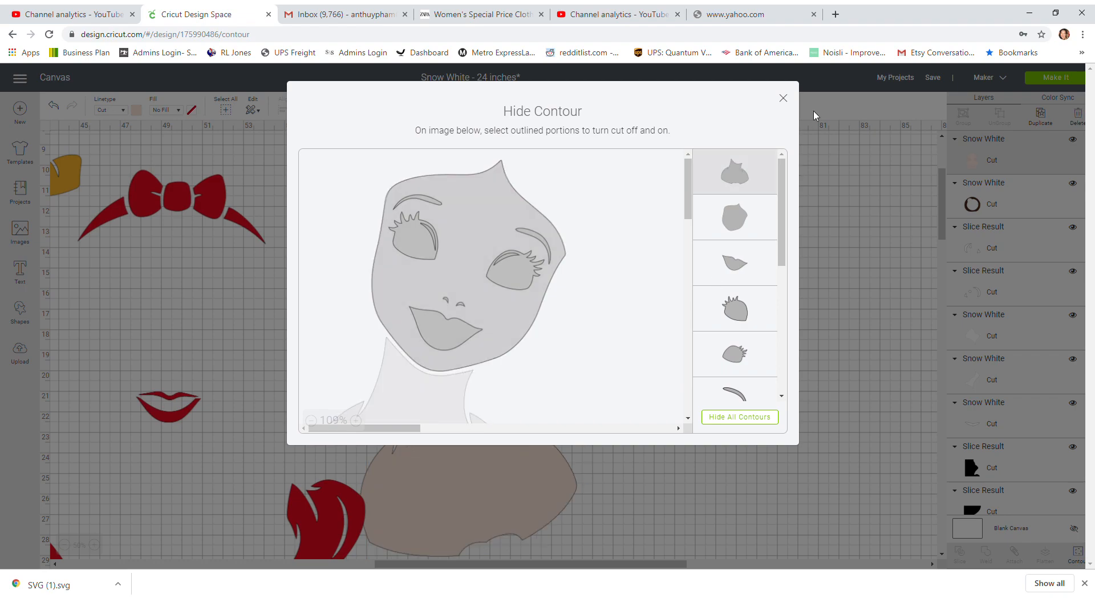
pyautogui.click(782, 99)
pyautogui.moveTo(526, 305); pyautogui.dragTo(894, 304)
# Hide all contours in the original skin layer so only the neck and shoulders remain
pyautogui.click(496, 340)
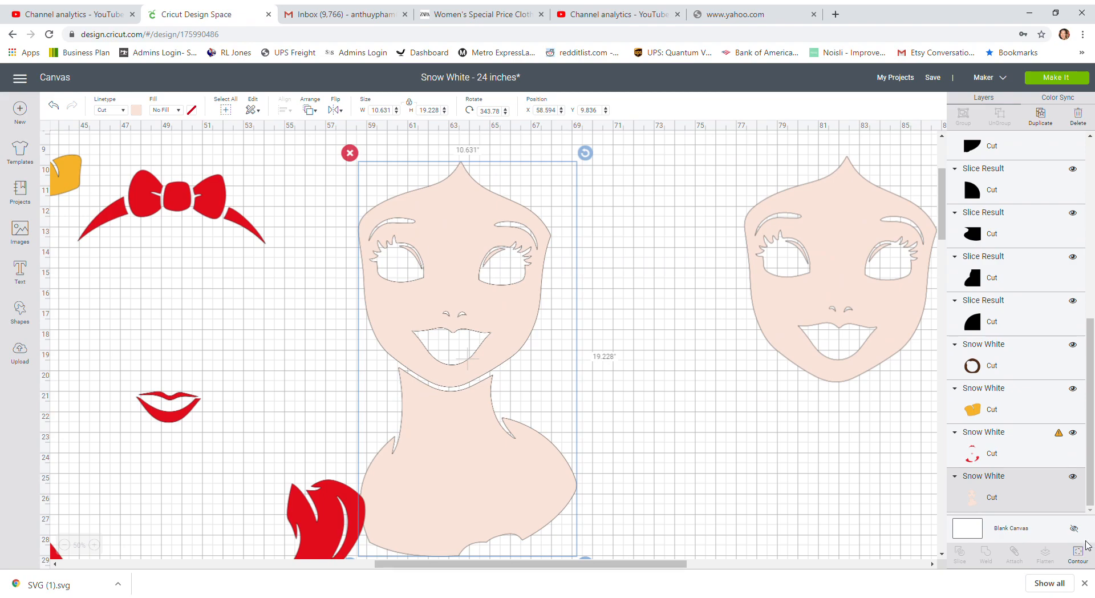
pyautogui.click(1077, 554)
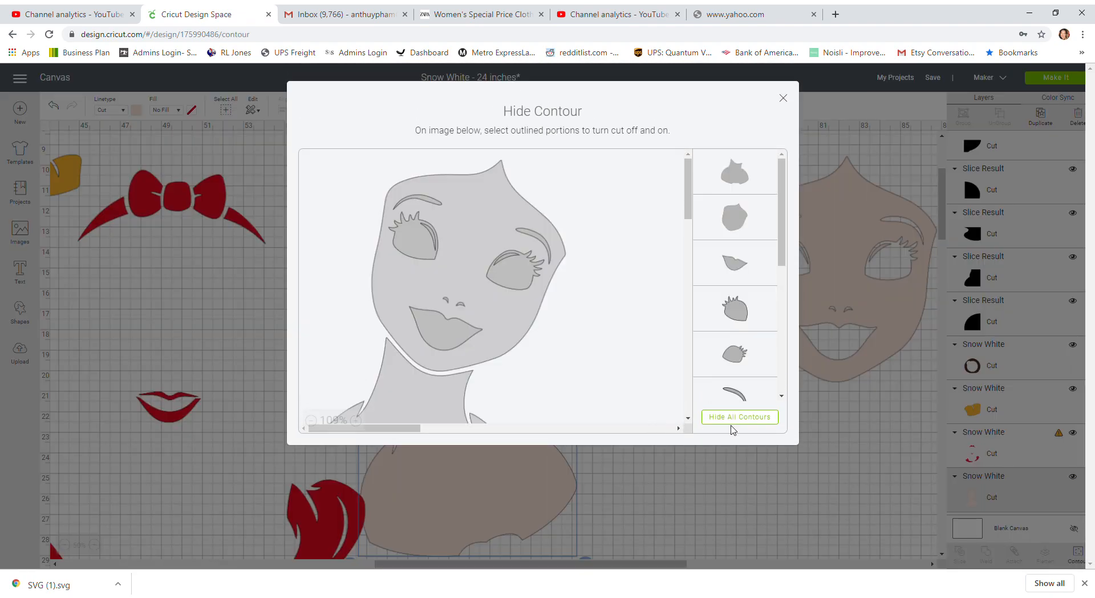
pyautogui.click(740, 417)
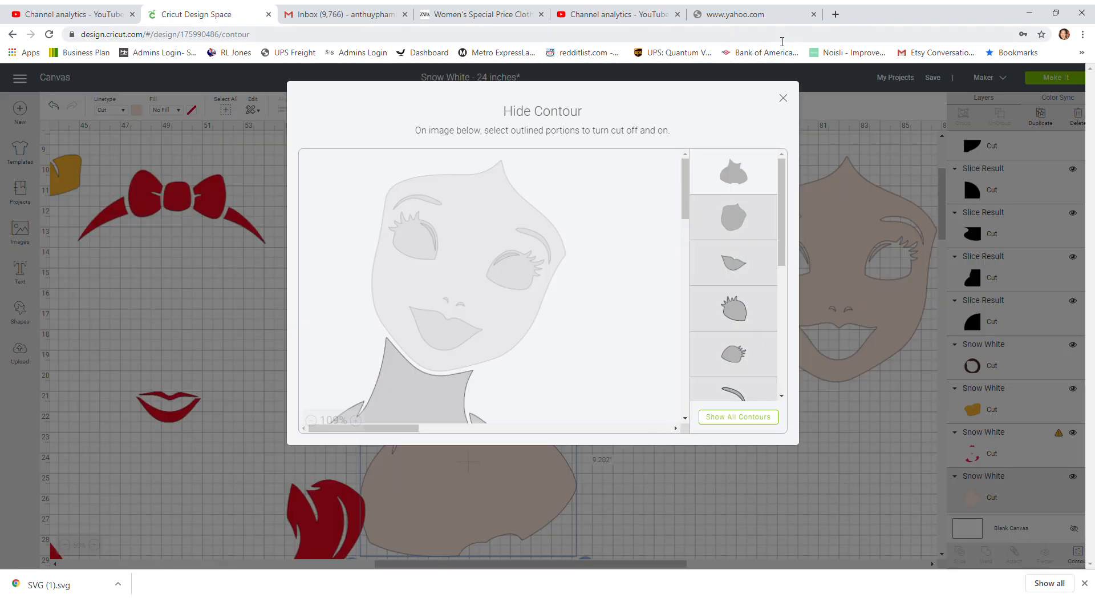
pyautogui.click(783, 98)
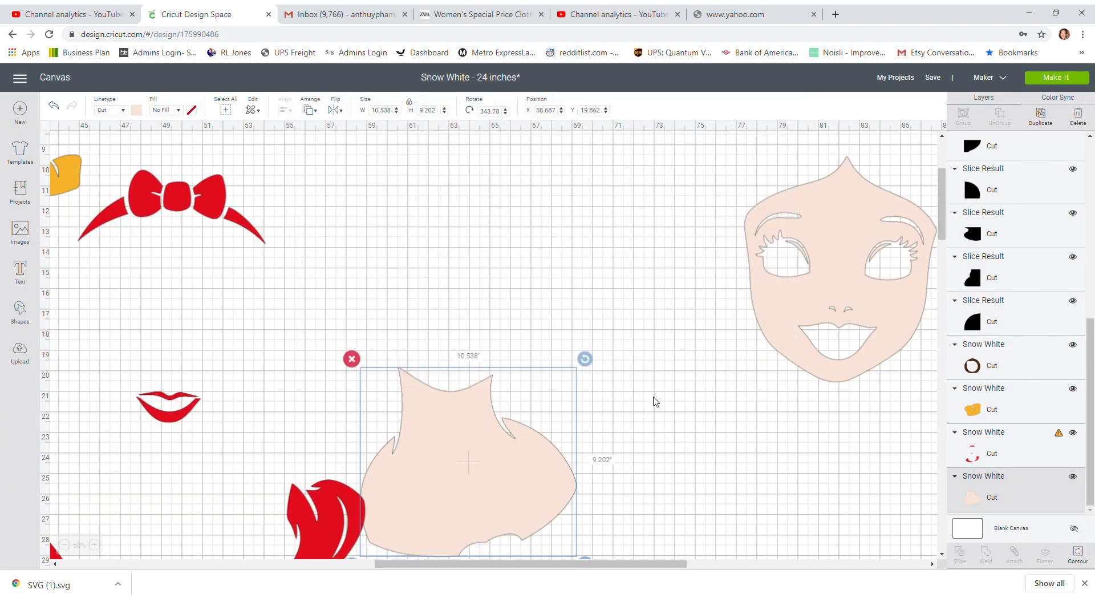
# Place the neck and shoulders at about X 76.5, Y 20.3 and fit the face above them at about X 76.3, Y 10.2
pyautogui.moveTo(531, 469); pyautogui.dragTo(660, 383)
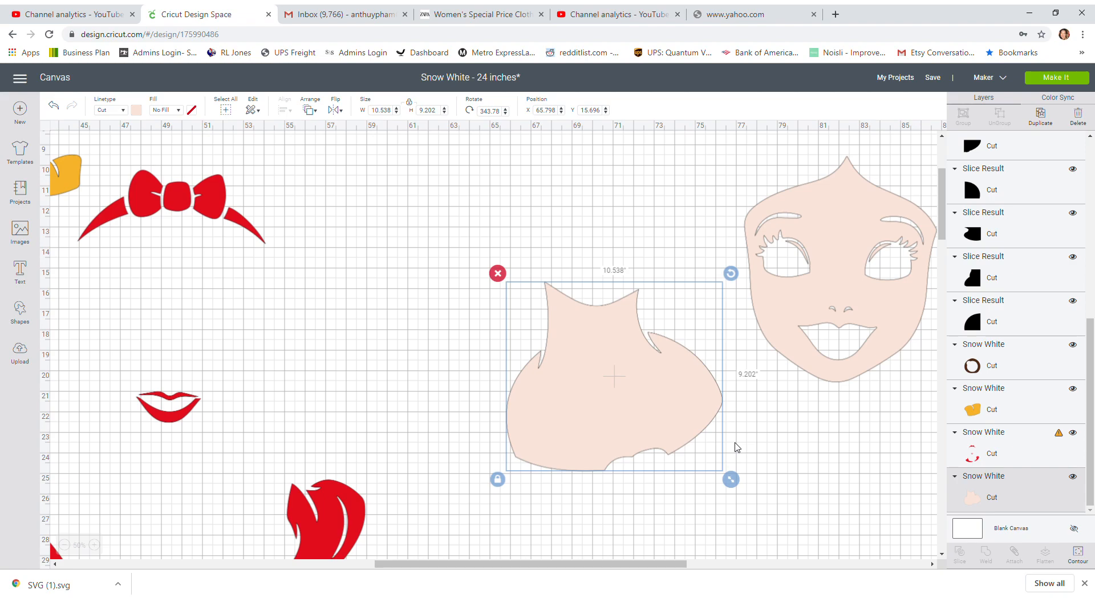
pyautogui.moveTo(665, 374); pyautogui.dragTo(871, 473)
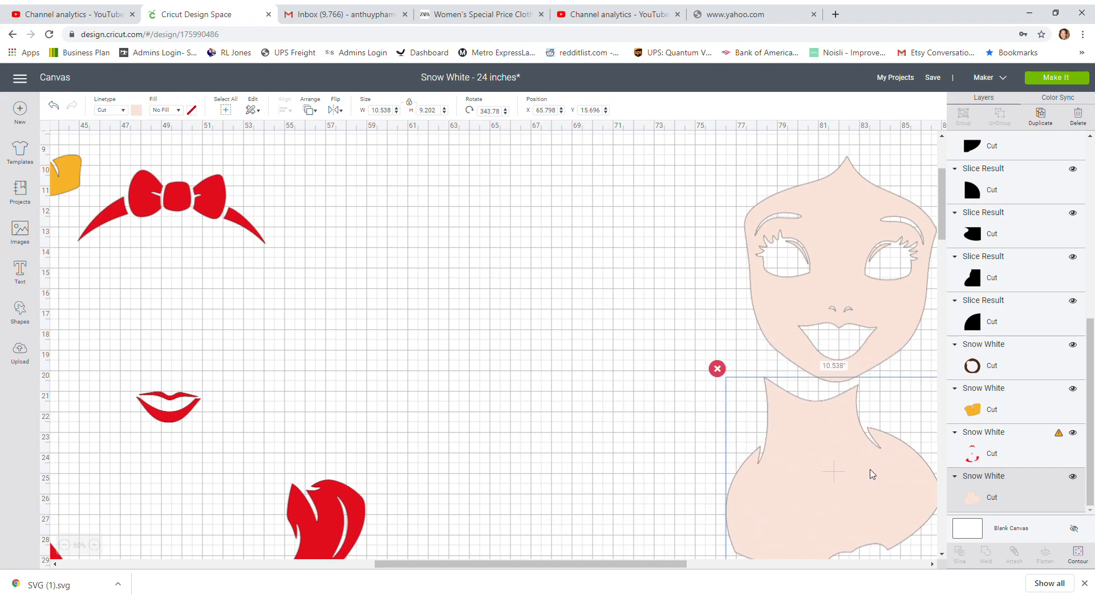
pyautogui.moveTo(846, 275); pyautogui.dragTo(771, 274)
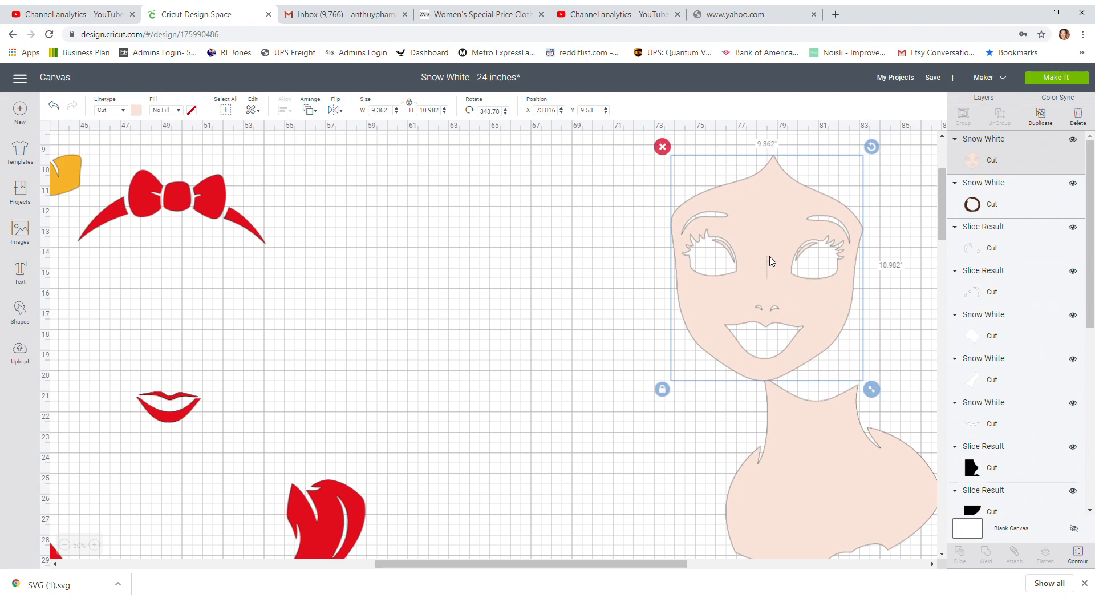
pyautogui.moveTo(794, 231); pyautogui.dragTo(840, 244)
# Move the red layer to the empty area below the other pieces, at about X 46.3, Y 36.6
pyautogui.moveTo(324, 507); pyautogui.dragTo(535, 466)
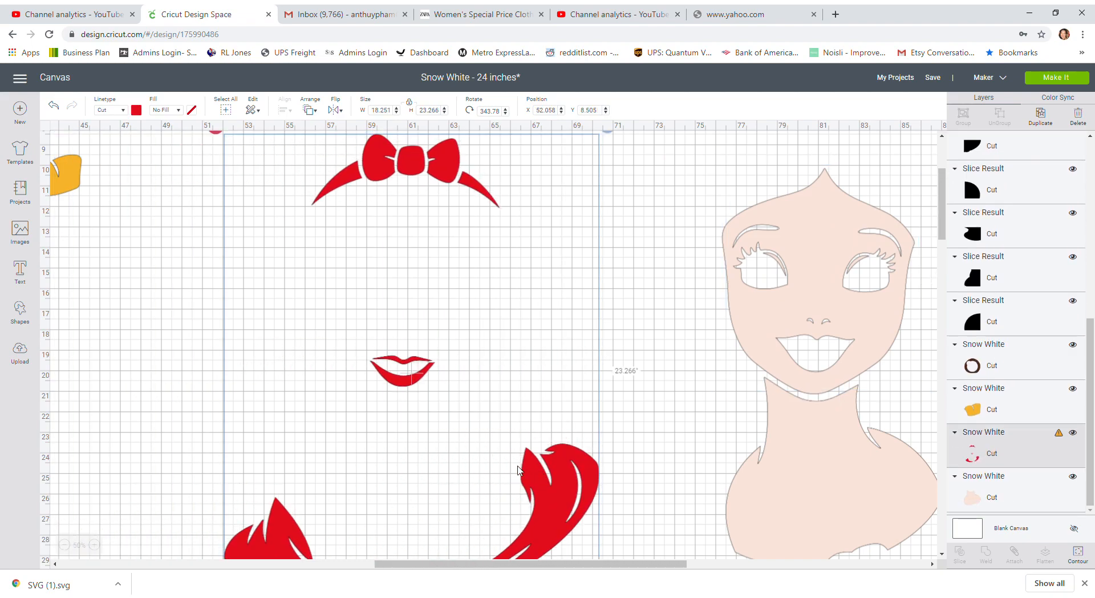
pyautogui.scroll(1, 519, 469)
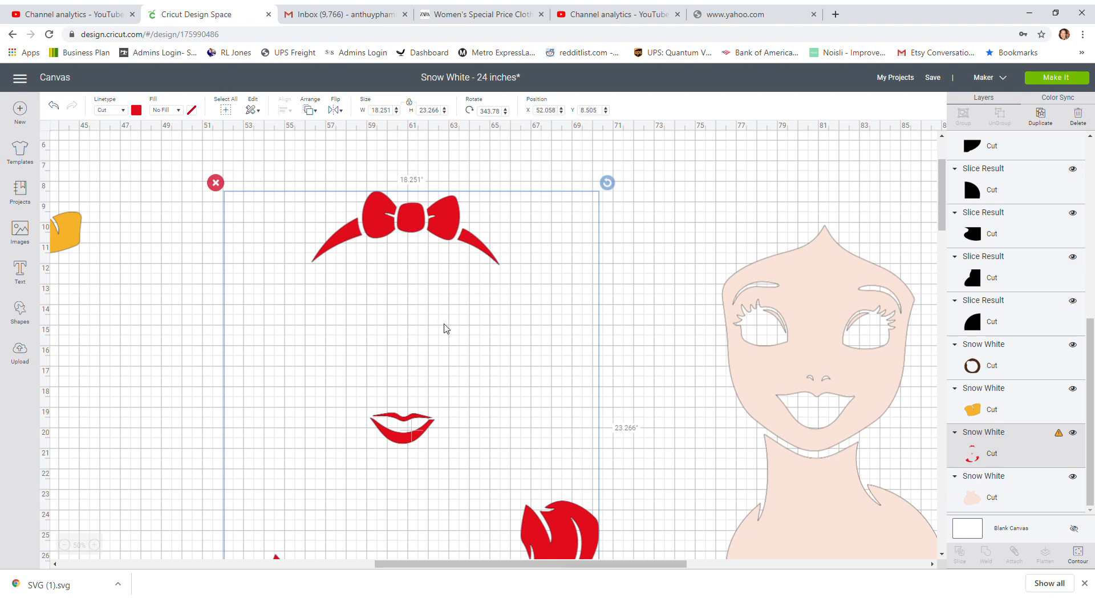
pyautogui.scroll(-5, 424, 433)
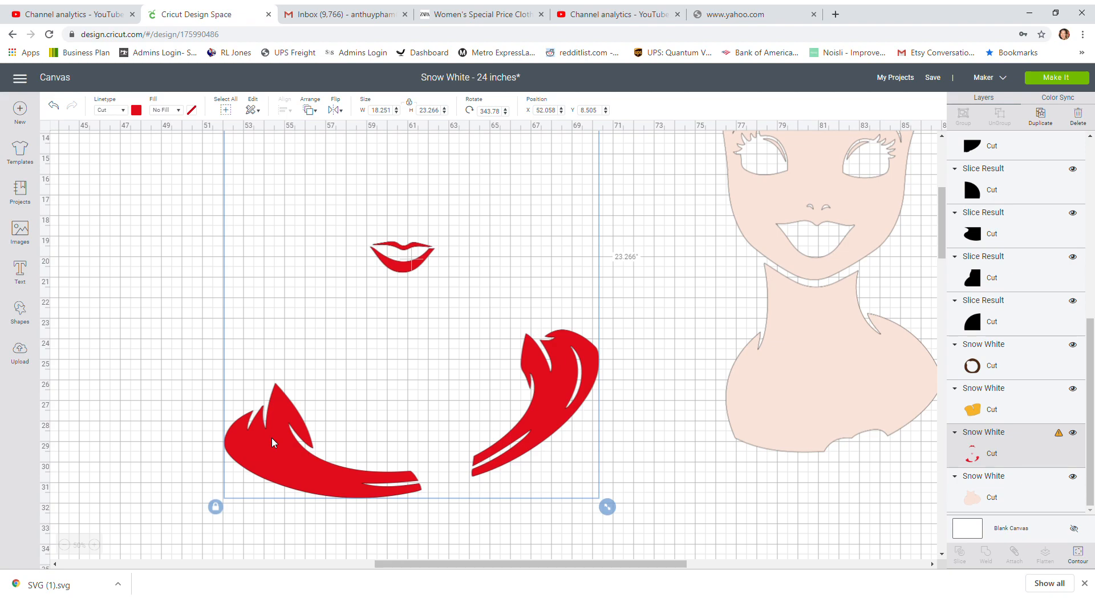
pyautogui.scroll(5, 272, 437)
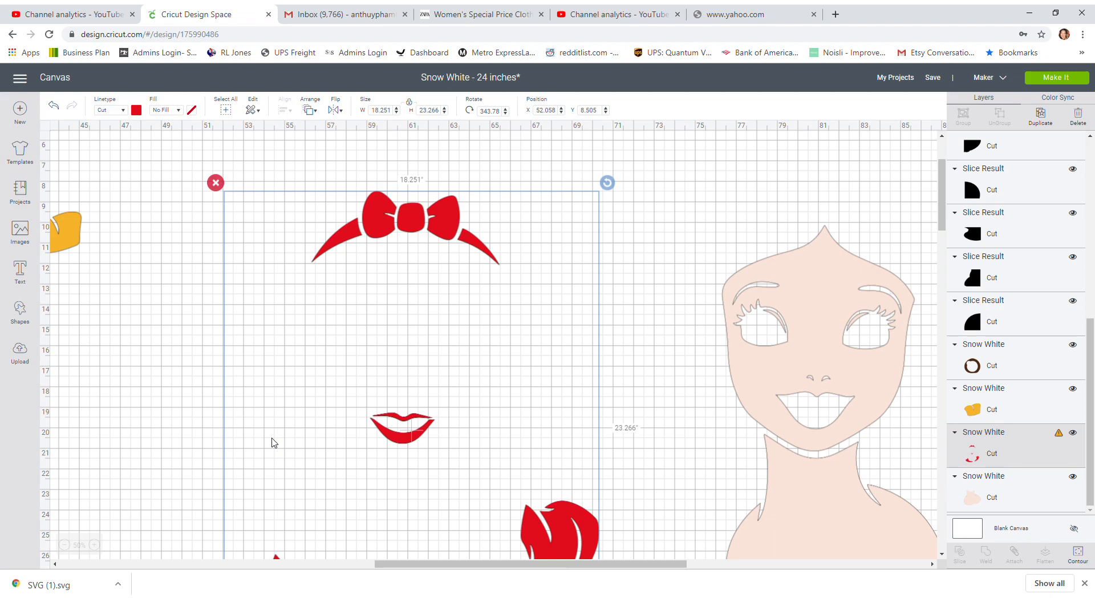
pyautogui.moveTo(379, 221); pyautogui.dragTo(296, 485)
pyautogui.scroll(-9, 292, 446)
pyautogui.moveTo(308, 167); pyautogui.dragTo(354, 388)
pyautogui.scroll(-9, 354, 385)
pyautogui.scroll(2, 347, 360)
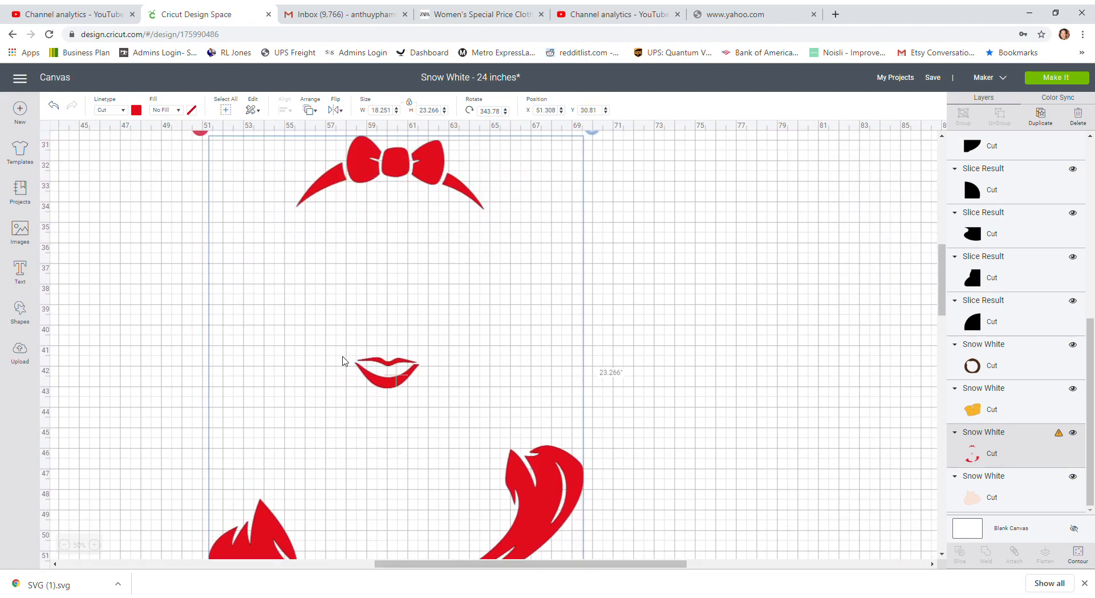
pyautogui.click(64, 545)
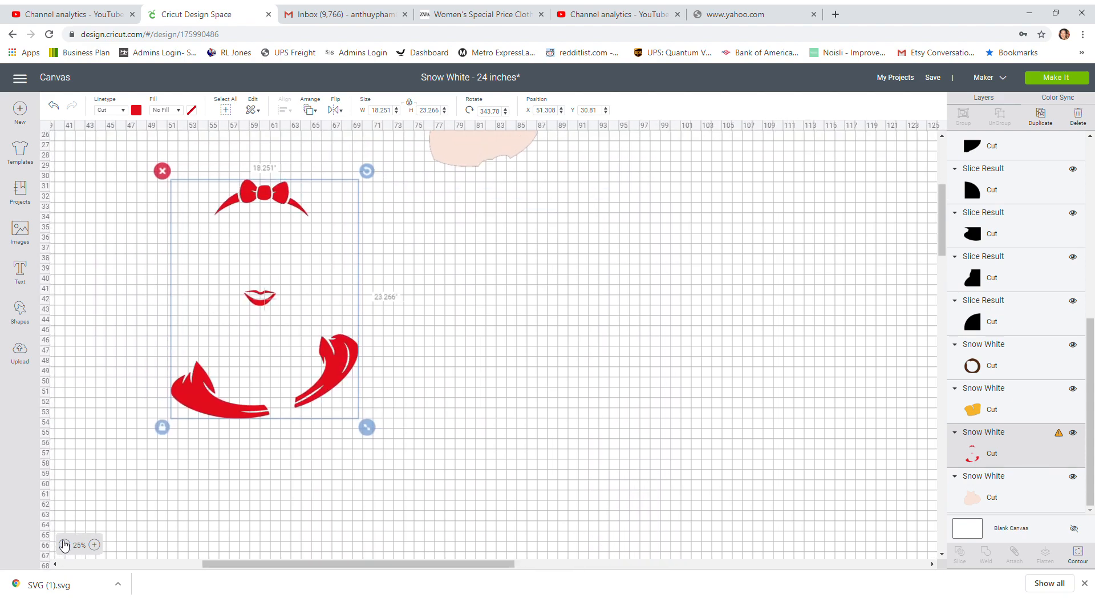
pyautogui.moveTo(249, 195); pyautogui.dragTo(236, 253)
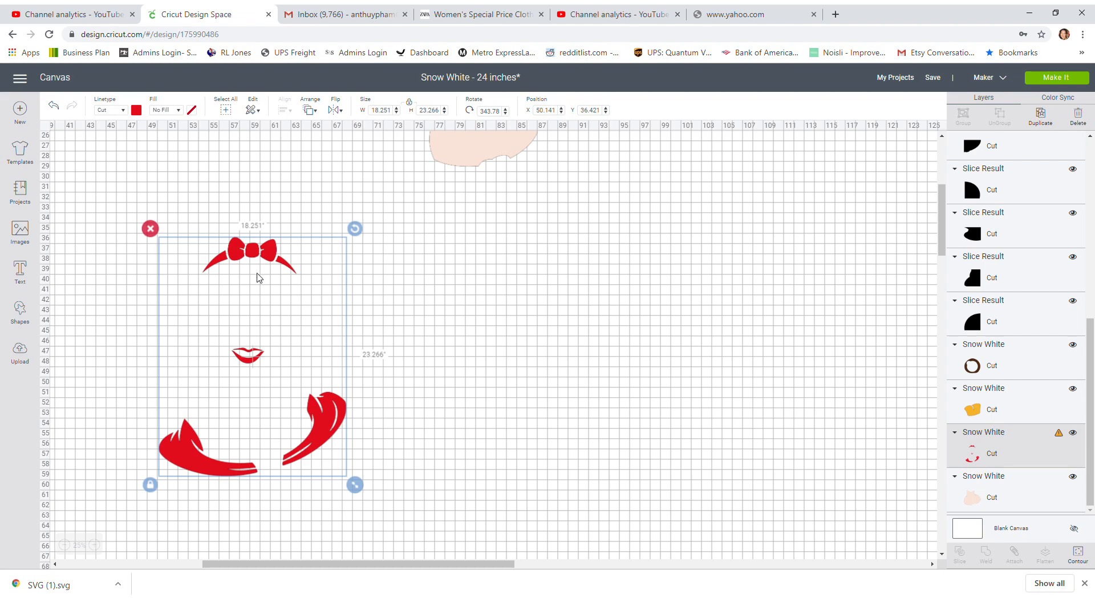
pyautogui.moveTo(248, 260); pyautogui.dragTo(212, 261)
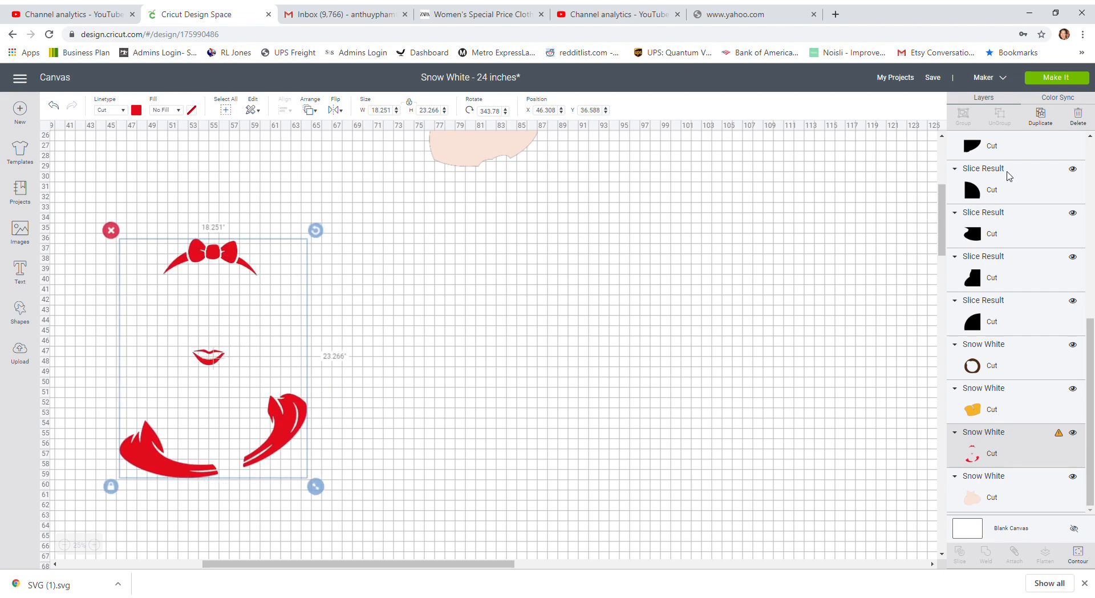
# Make eight duplicates of the red layer
pyautogui.click(1041, 120)
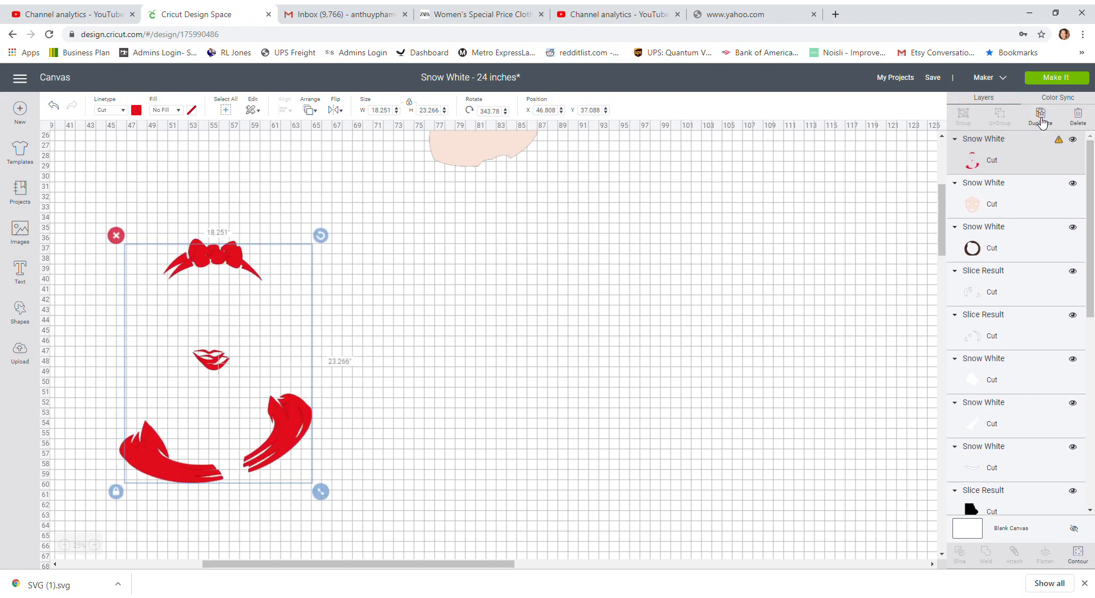
pyautogui.click(1042, 122)
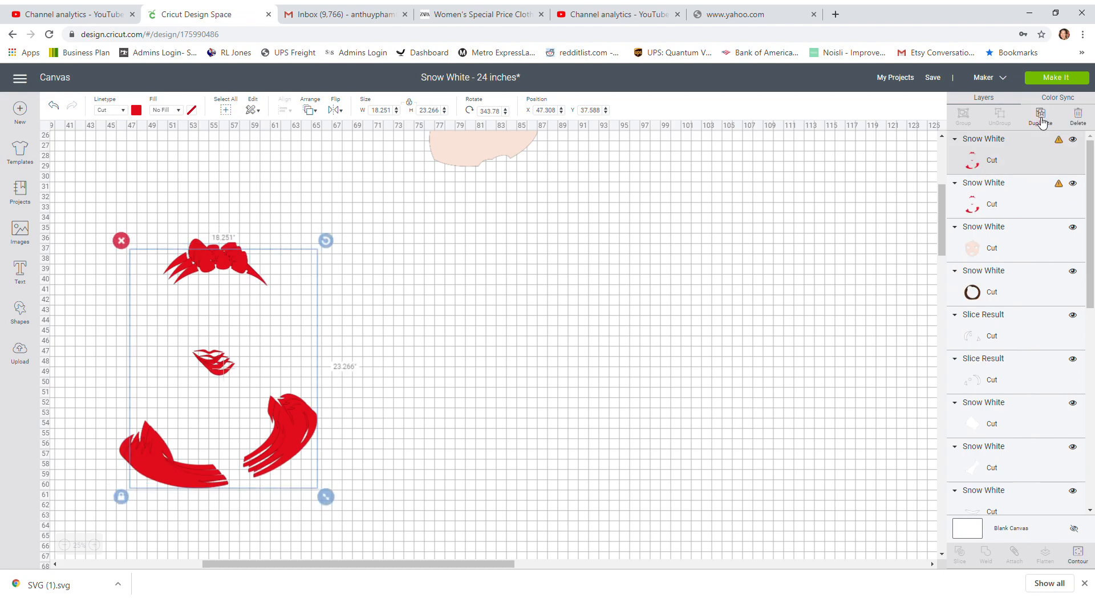
pyautogui.click(1041, 121)
pyautogui.click(1041, 122)
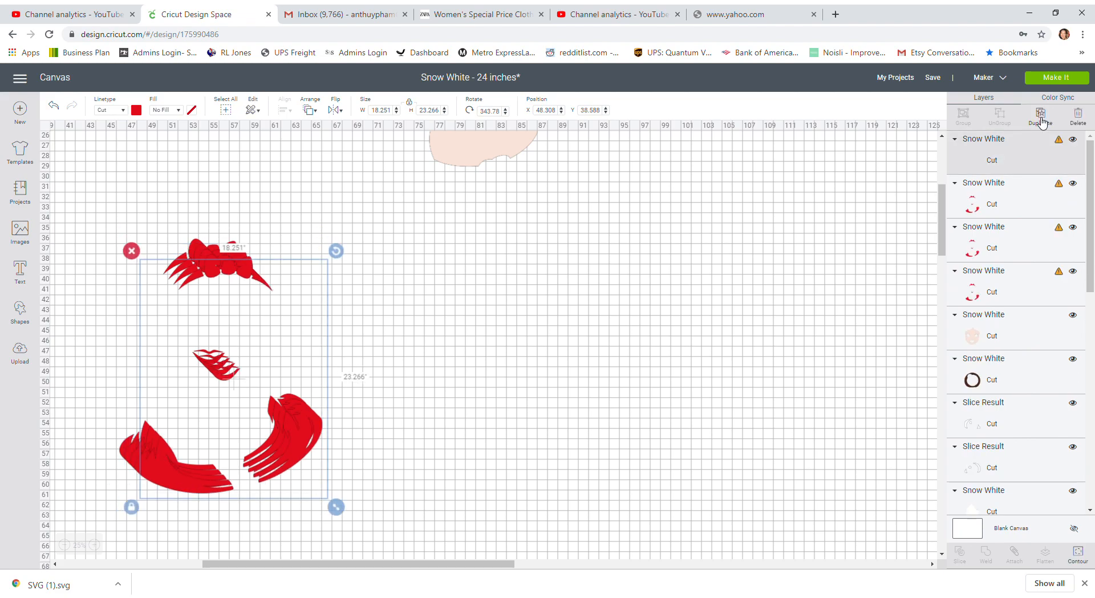
pyautogui.click(1041, 121)
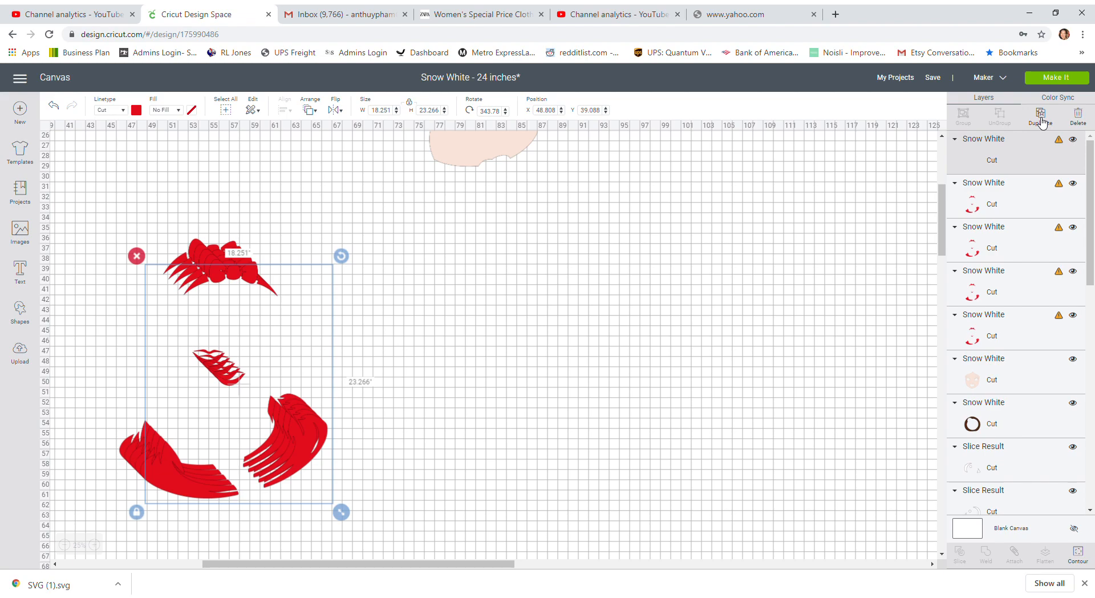
pyautogui.click(1042, 122)
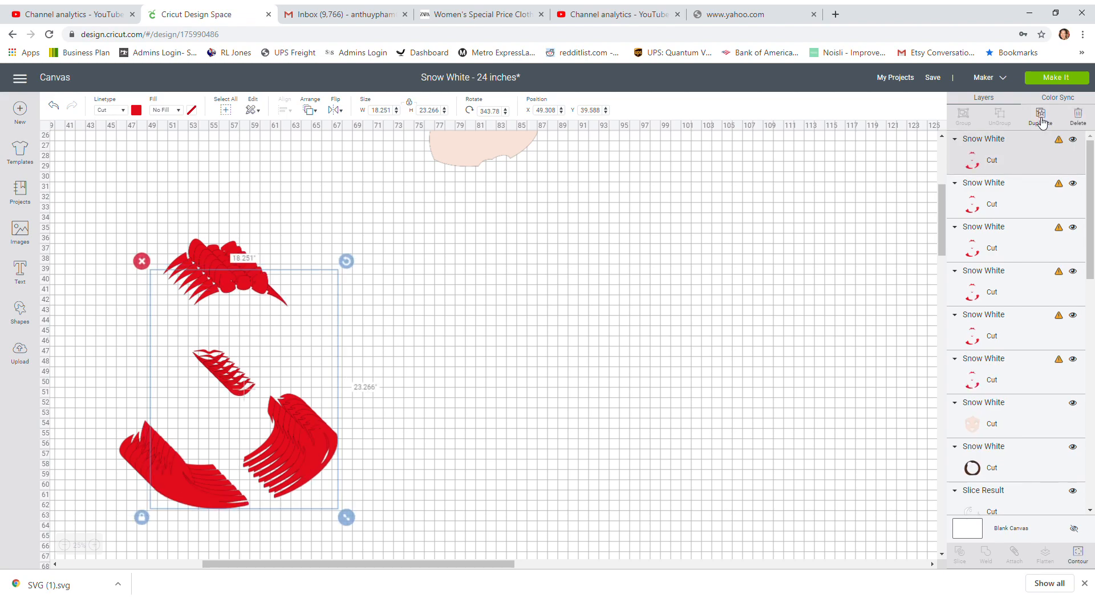
pyautogui.click(1041, 121)
pyautogui.click(1041, 122)
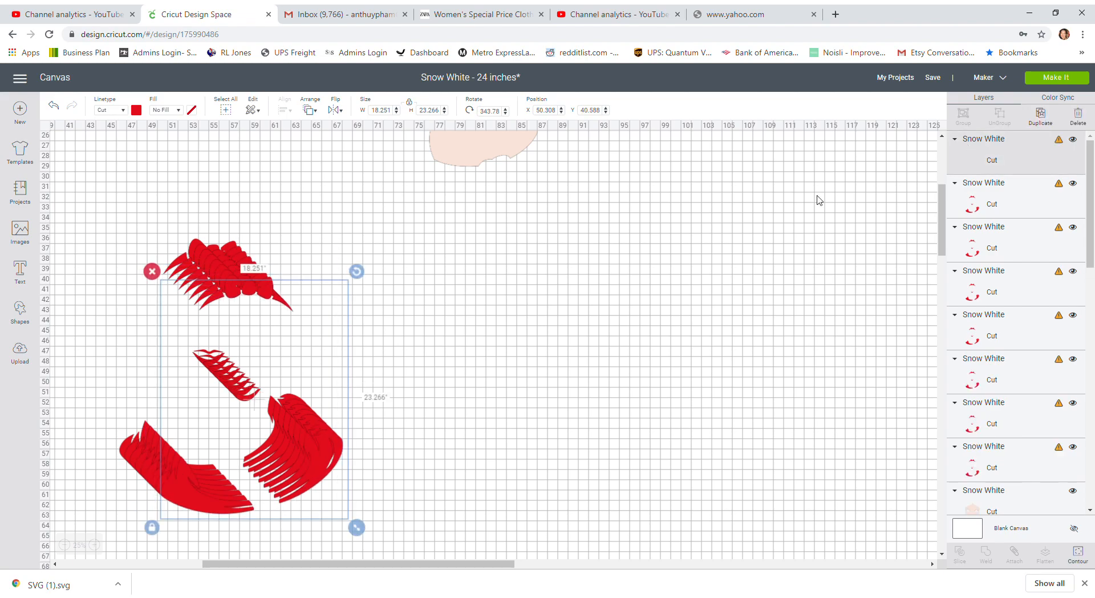
# Move the topmost red copy to about X 79.5, Y 37.3 and hide all its contours except the lower-left sleeve piece
pyautogui.moveTo(323, 450); pyautogui.dragTo(626, 415)
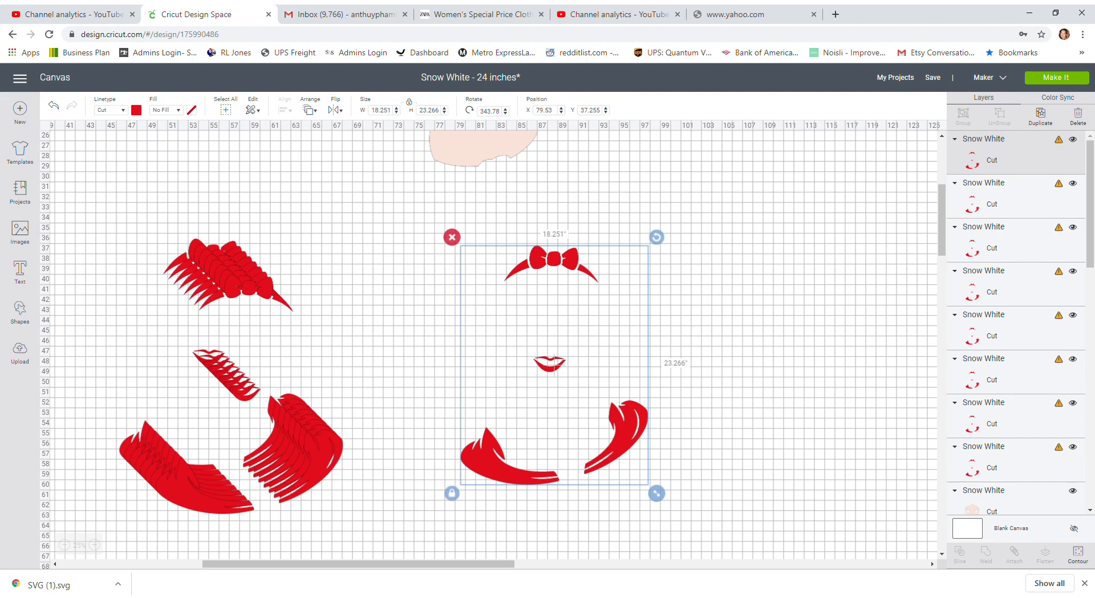
pyautogui.click(1078, 552)
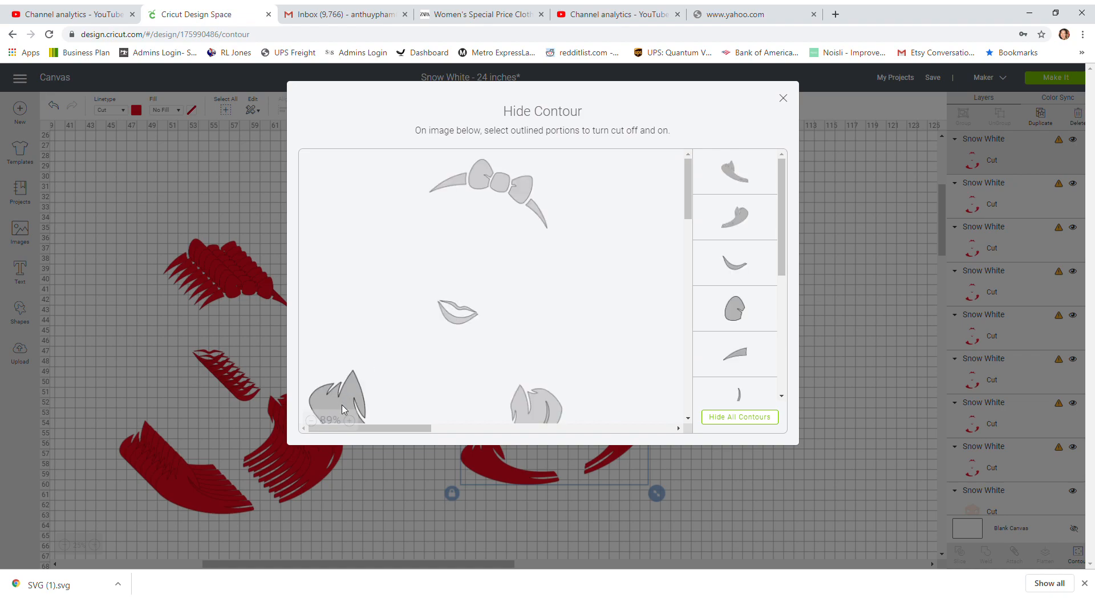
pyautogui.click(734, 417)
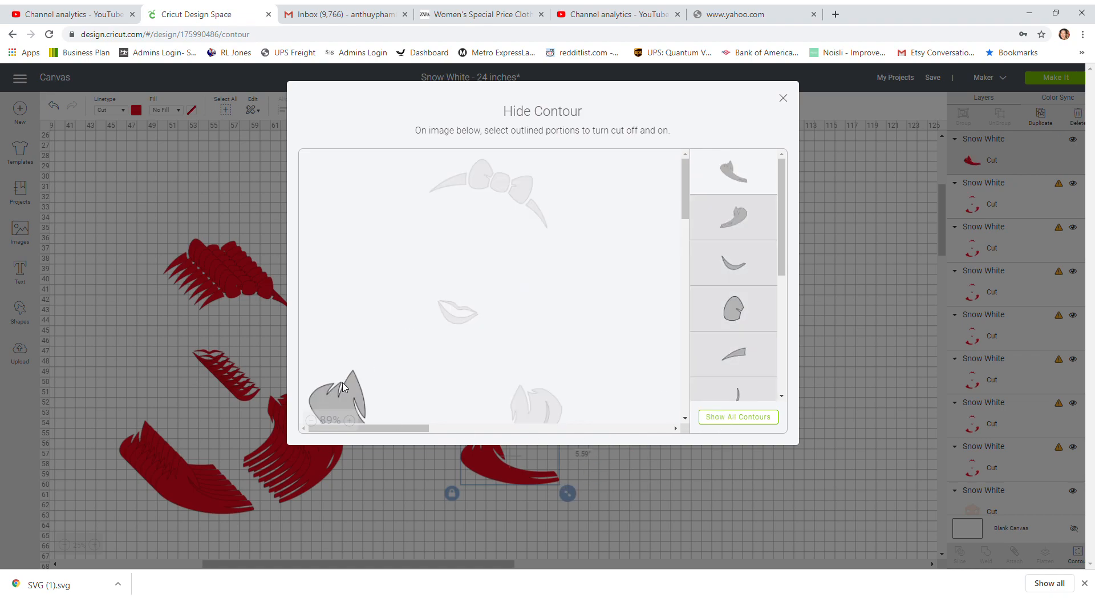
pyautogui.click(783, 99)
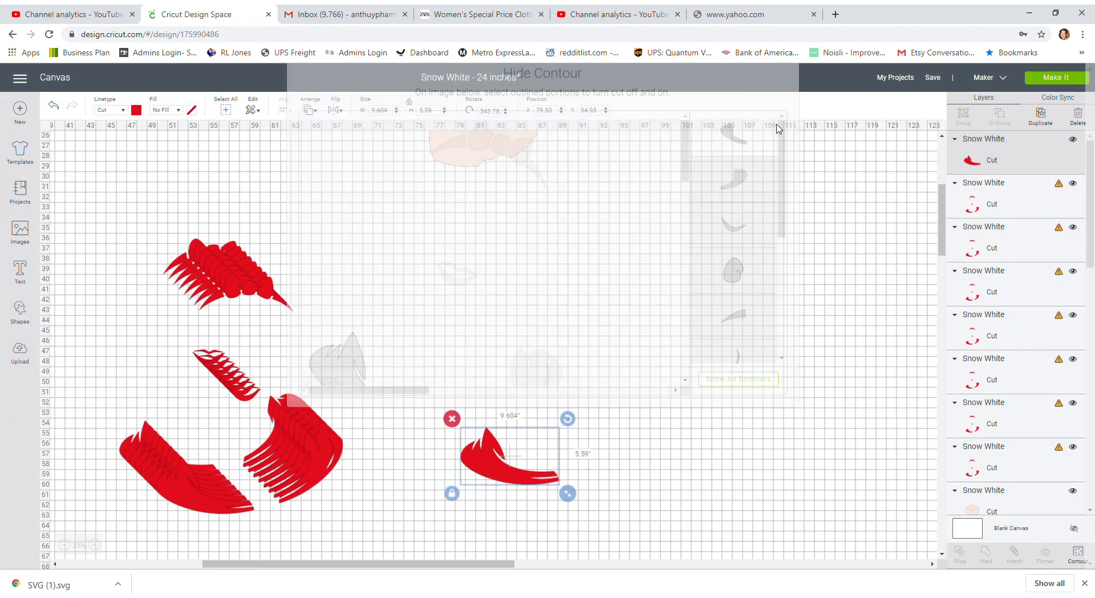
# Move the next red copy to about X 78.2, Y 39.9 and hide all its contours except the lower-right sleeve piece
pyautogui.moveTo(306, 443); pyautogui.dragTo(600, 441)
pyautogui.click(1078, 553)
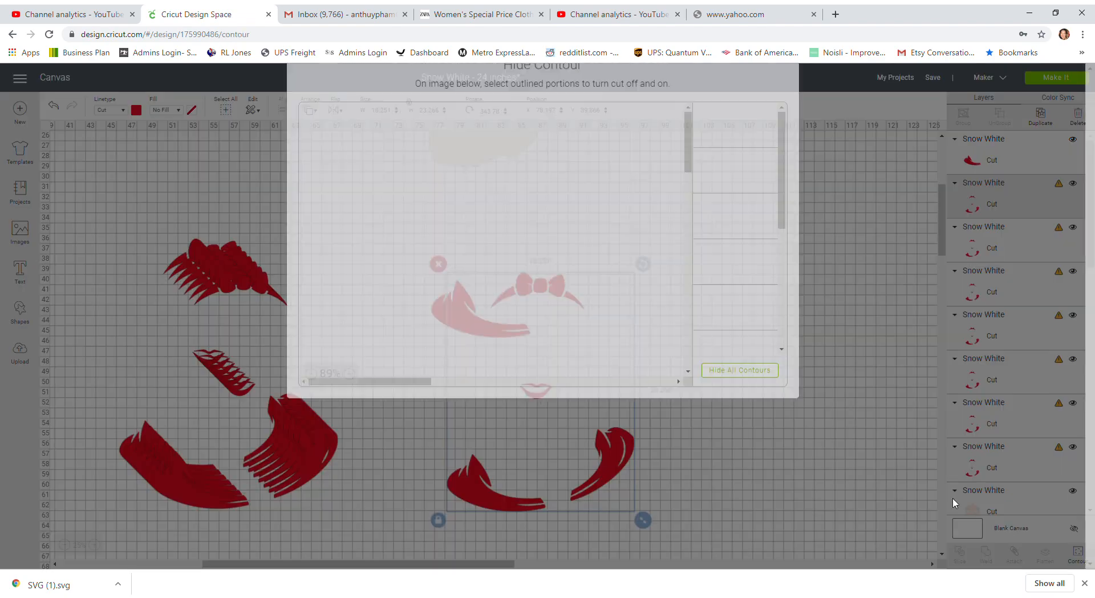
pyautogui.click(739, 421)
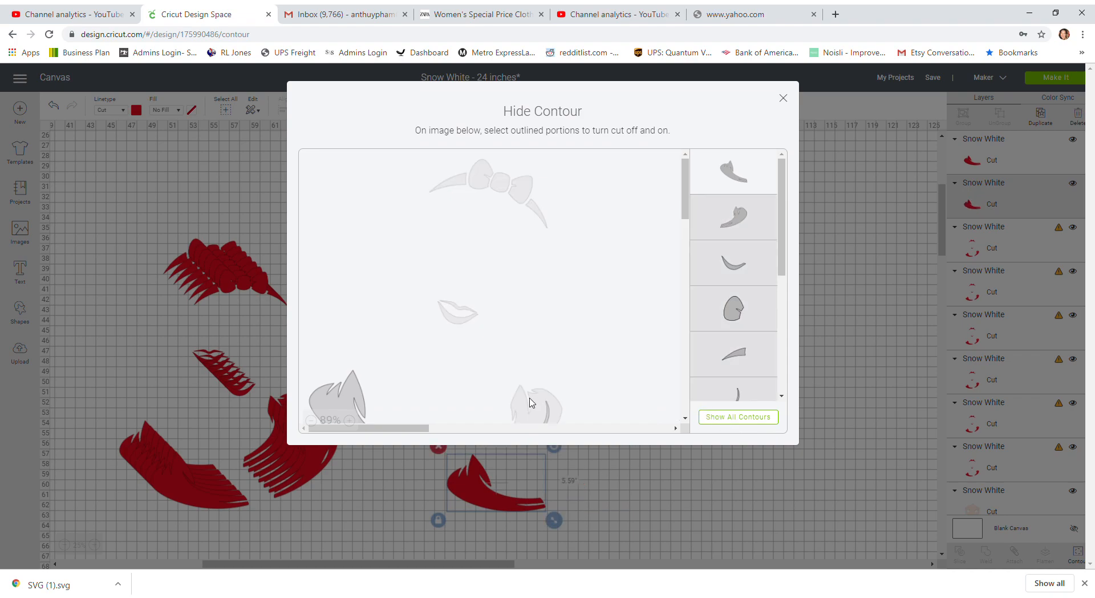
pyautogui.click(509, 408)
pyautogui.click(547, 416)
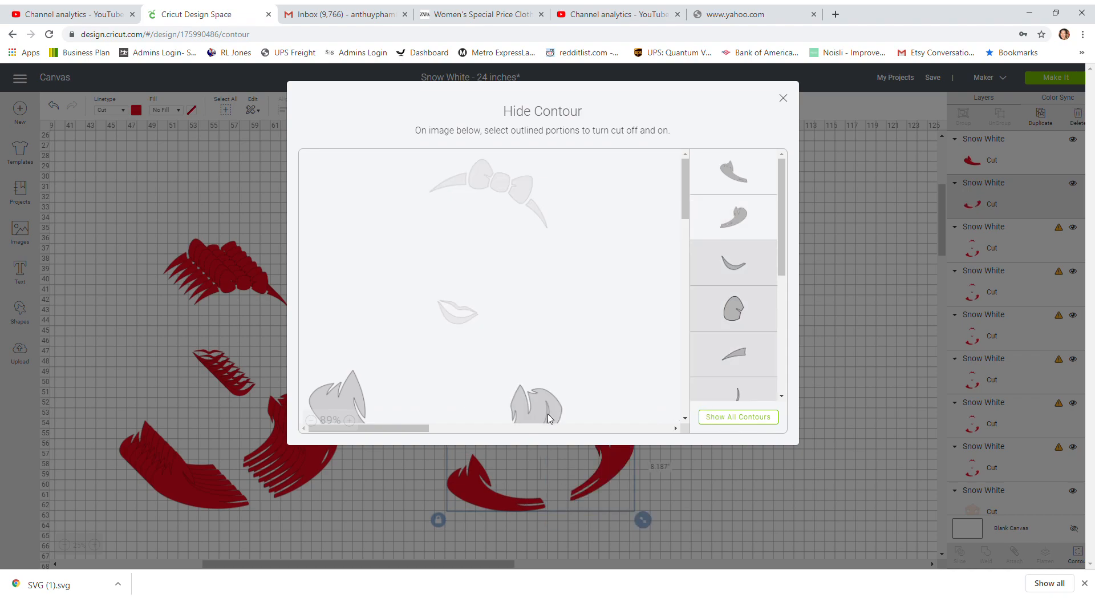
pyautogui.click(353, 406)
pyautogui.scroll(-2, 479, 371)
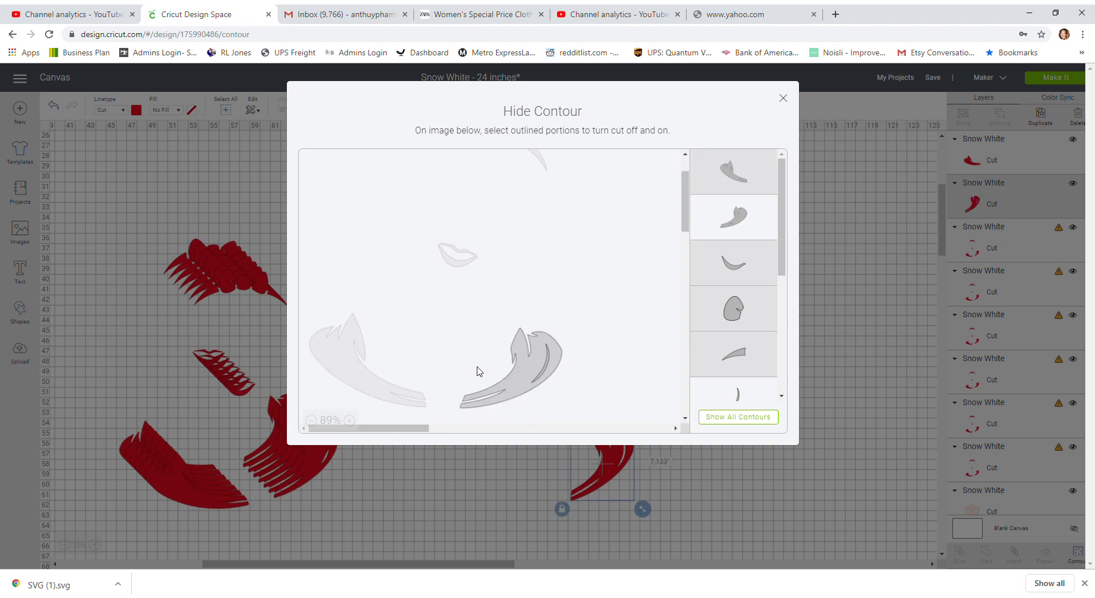
pyautogui.click(783, 98)
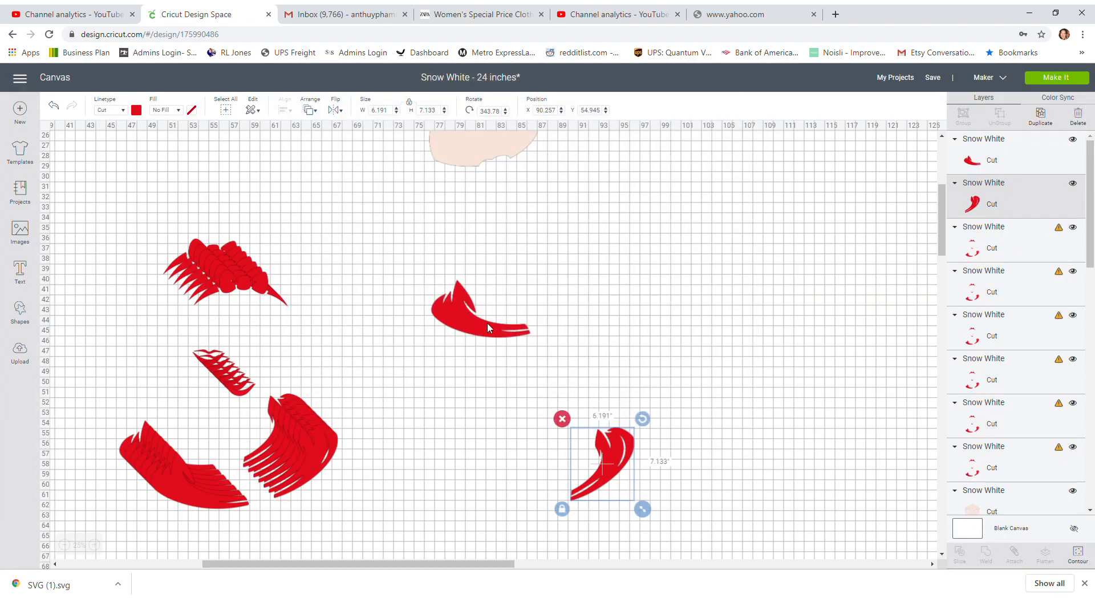
# Move the lower-left sleeve onto the lower-right one, then isolate the lower lip from the next red copy with Contour and place it above them
pyautogui.moveTo(487, 323); pyautogui.dragTo(653, 491)
pyautogui.moveTo(324, 450); pyautogui.dragTo(588, 446)
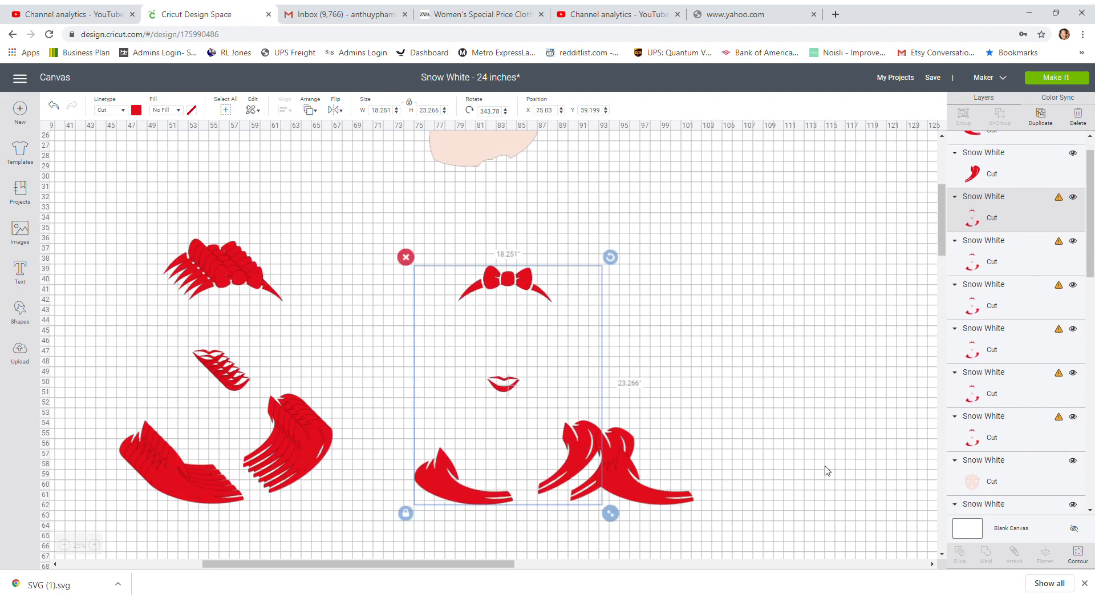
pyautogui.click(1081, 555)
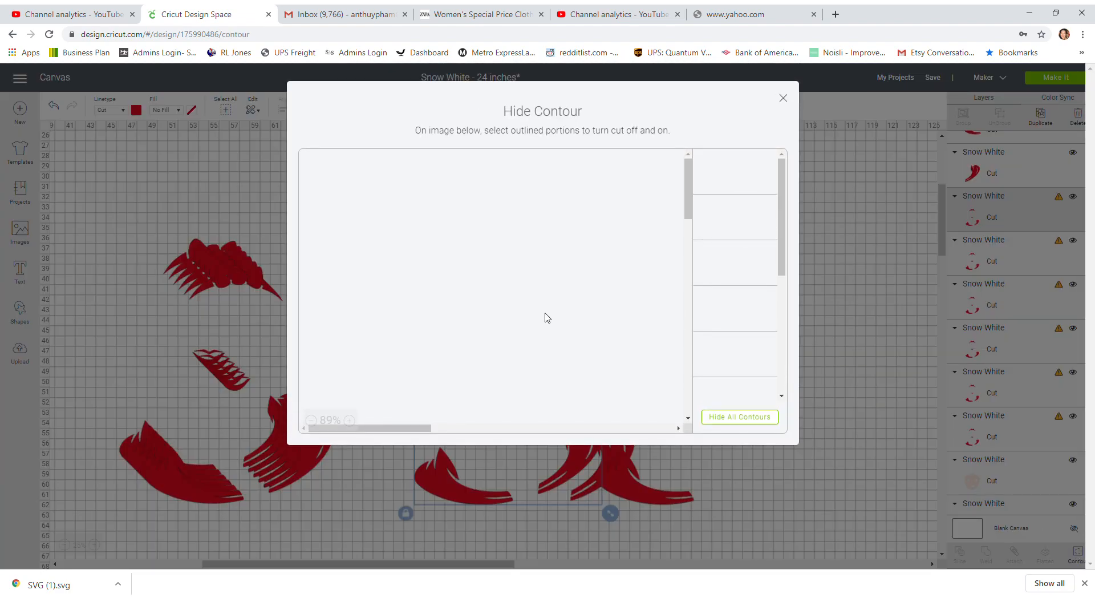
pyautogui.click(733, 419)
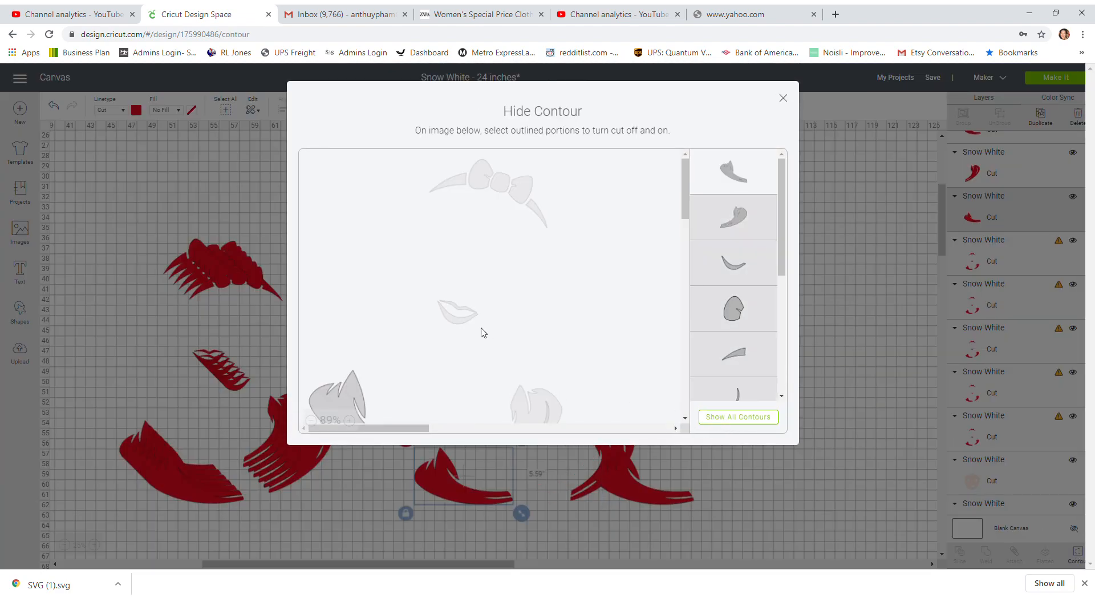
pyautogui.click(457, 322)
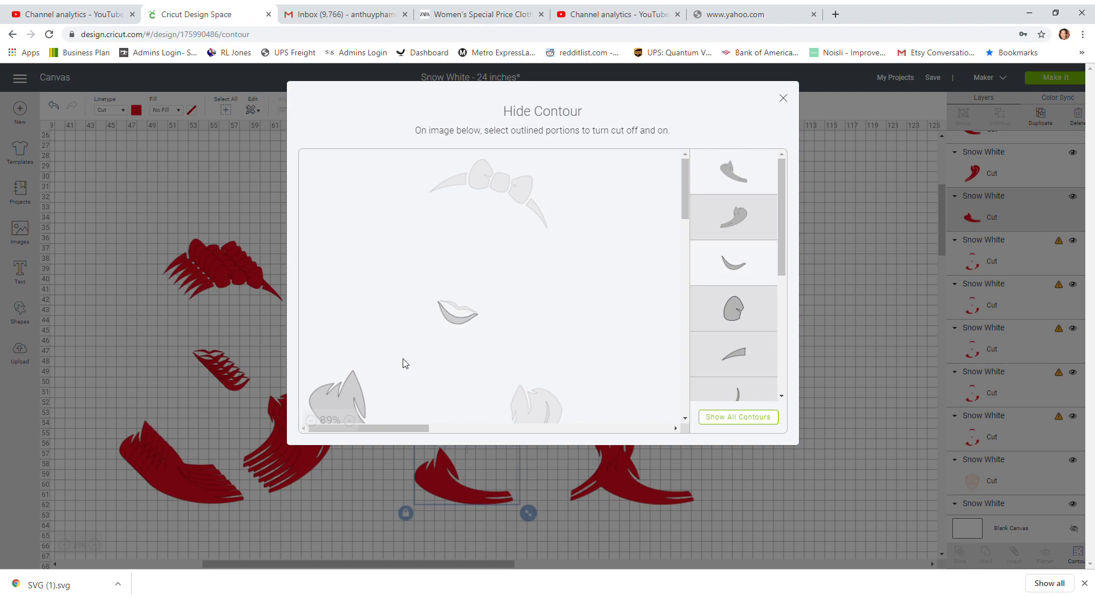
pyautogui.click(351, 399)
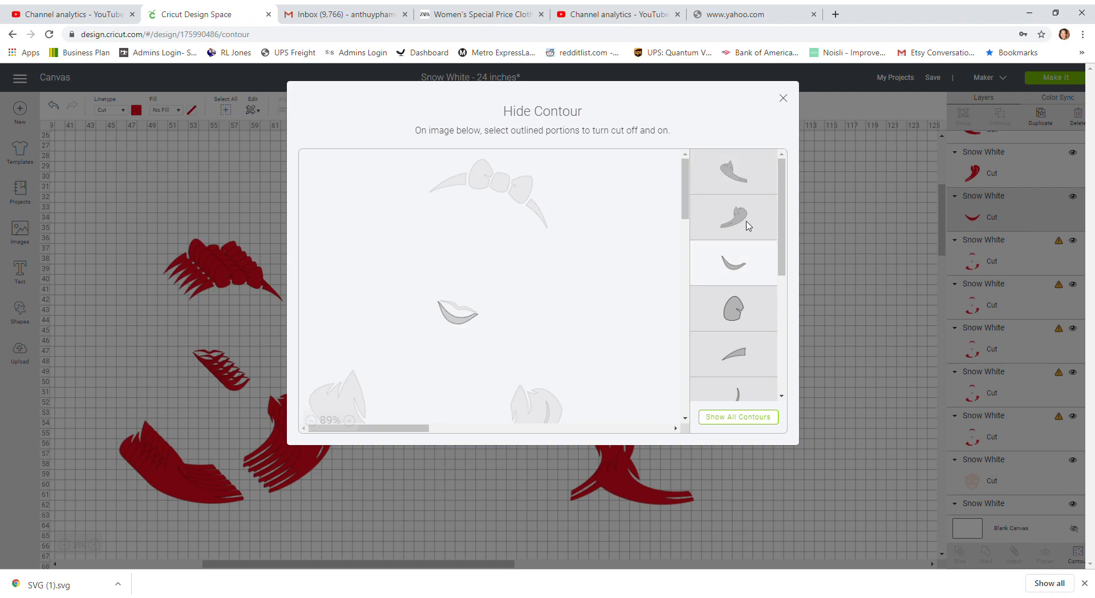
pyautogui.click(783, 98)
pyautogui.moveTo(513, 387); pyautogui.dragTo(604, 411)
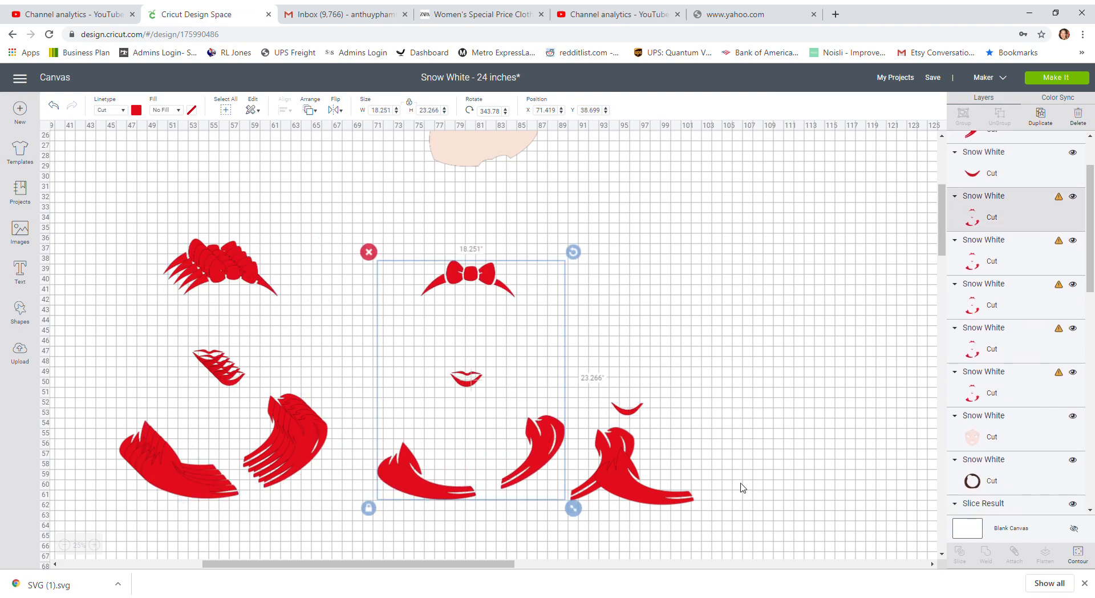
# Hide all contours except the upper lip on the next red copy and place that lip directly above the lower lip
pyautogui.click(1081, 552)
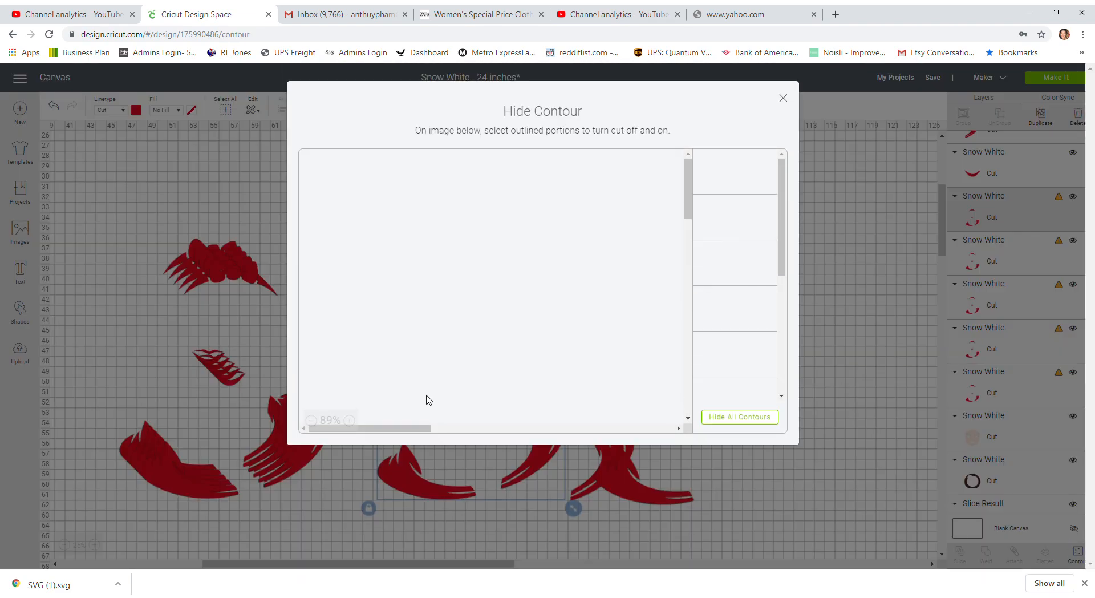
pyautogui.click(752, 419)
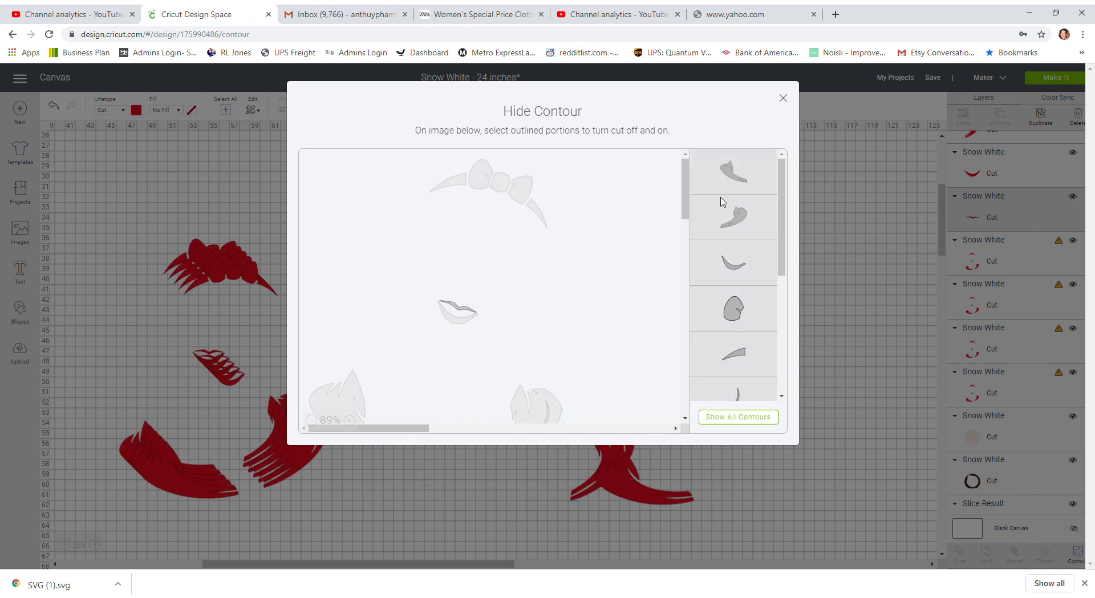
pyautogui.click(783, 100)
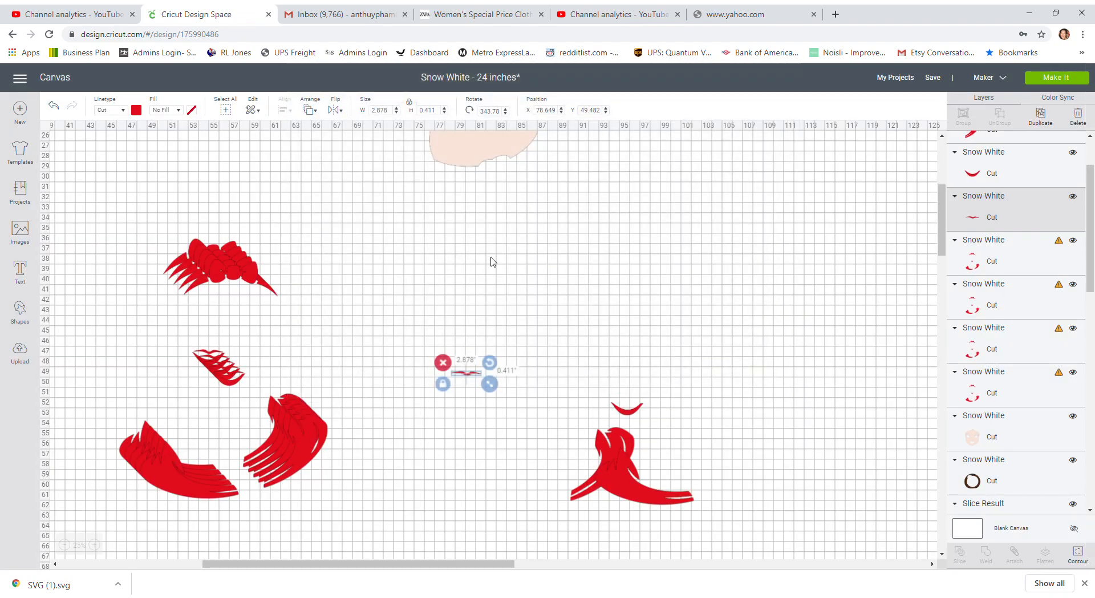
pyautogui.moveTo(472, 378); pyautogui.dragTo(635, 403)
# Pull out the next red copy, hide every contour except the left headband end, and place that piece beside the sleeves
pyautogui.moveTo(306, 426); pyautogui.dragTo(493, 426)
pyautogui.moveTo(428, 266); pyautogui.dragTo(445, 241)
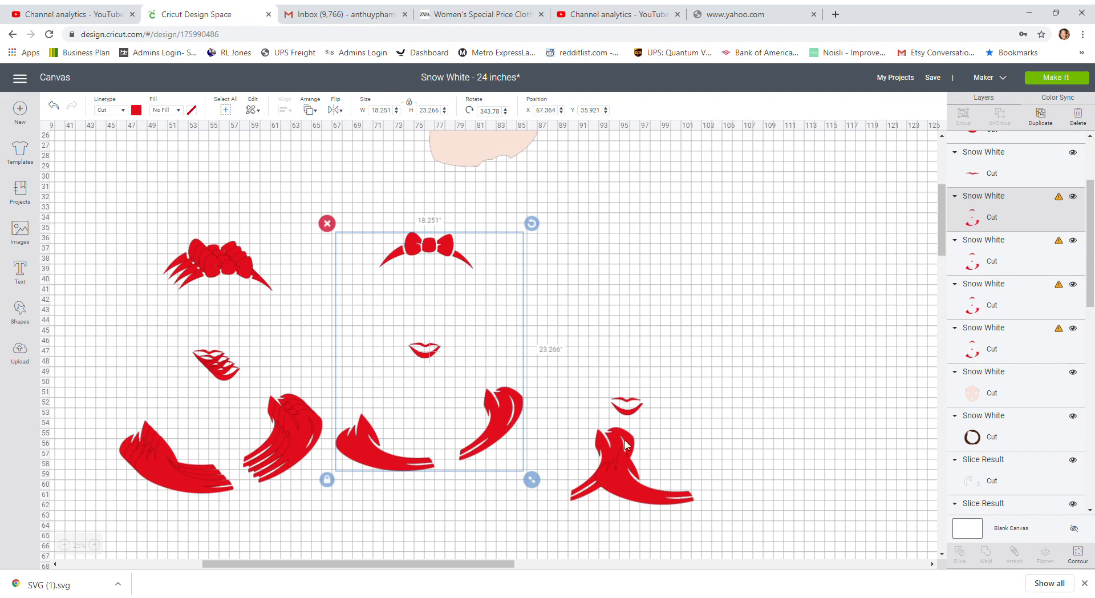
pyautogui.click(1078, 551)
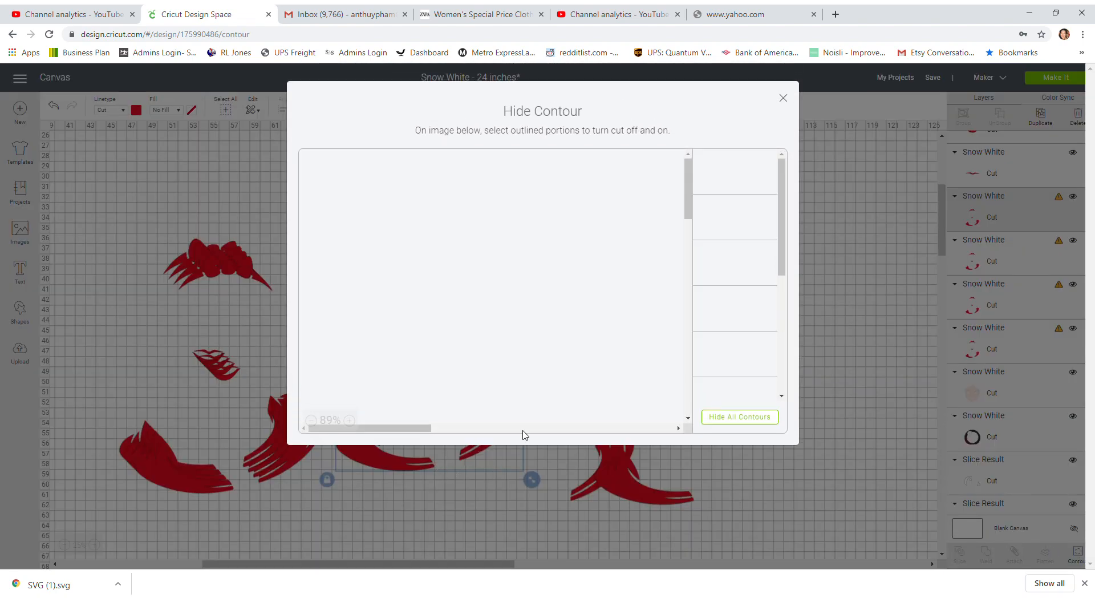
pyautogui.click(732, 419)
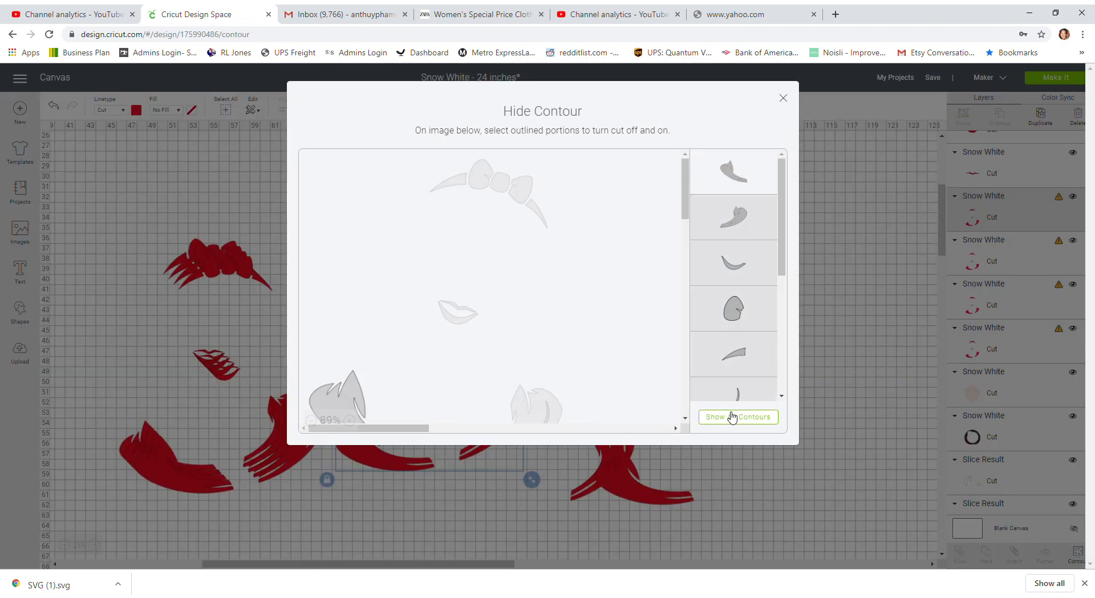
pyautogui.click(450, 190)
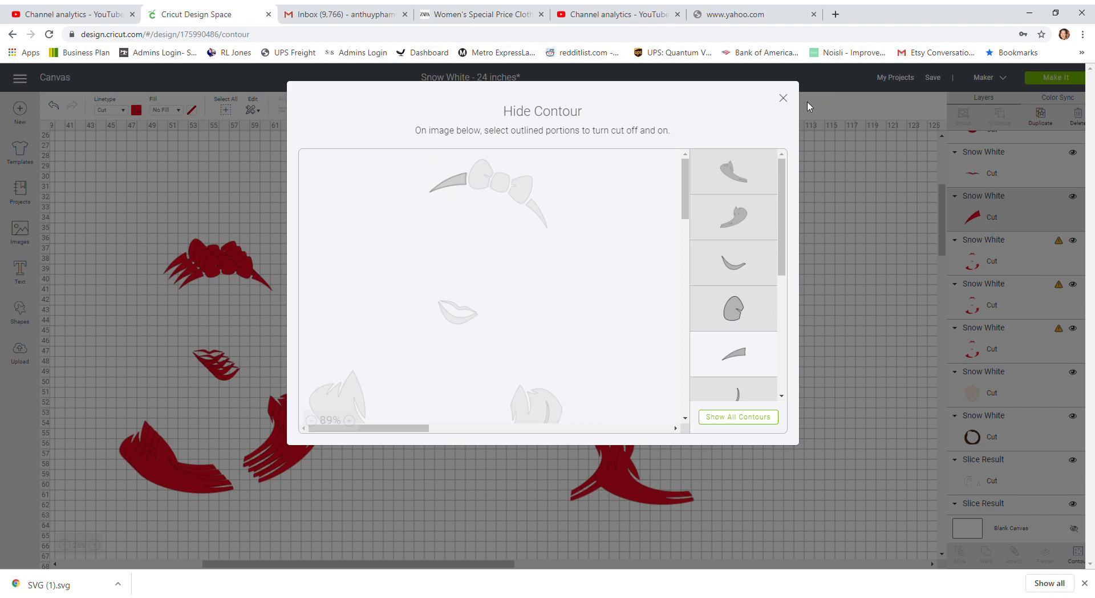
pyautogui.click(789, 101)
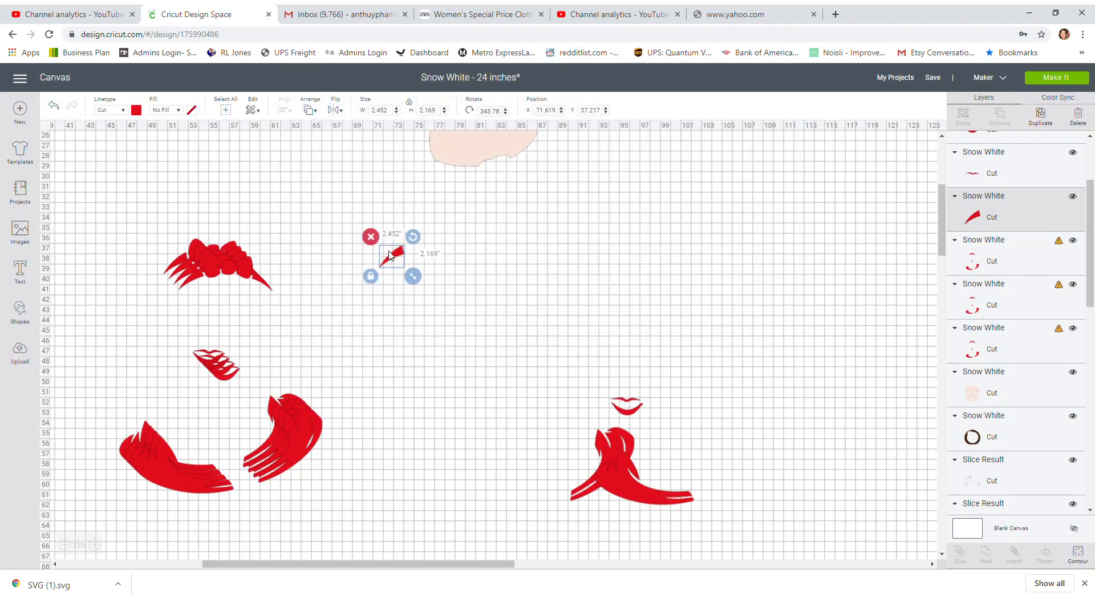
pyautogui.moveTo(394, 261); pyautogui.dragTo(596, 429)
# Move the next red copy to about X 64.8, Y 37.7, isolate its left bow loop with Contour, and set the loop over the sleeves
pyautogui.moveTo(289, 424); pyautogui.dragTo(478, 416)
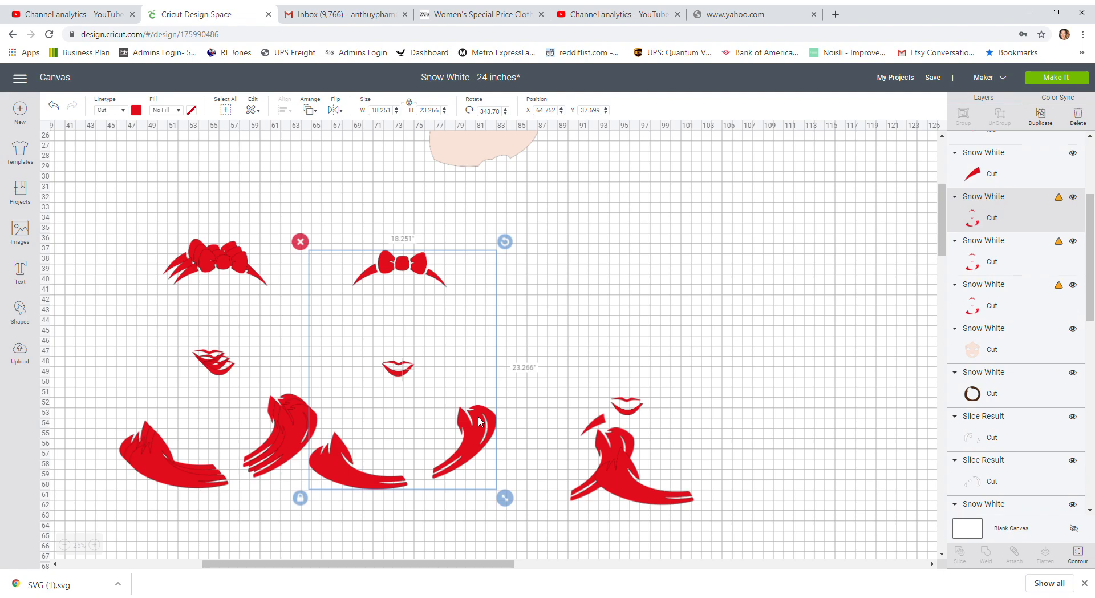
pyautogui.click(1078, 554)
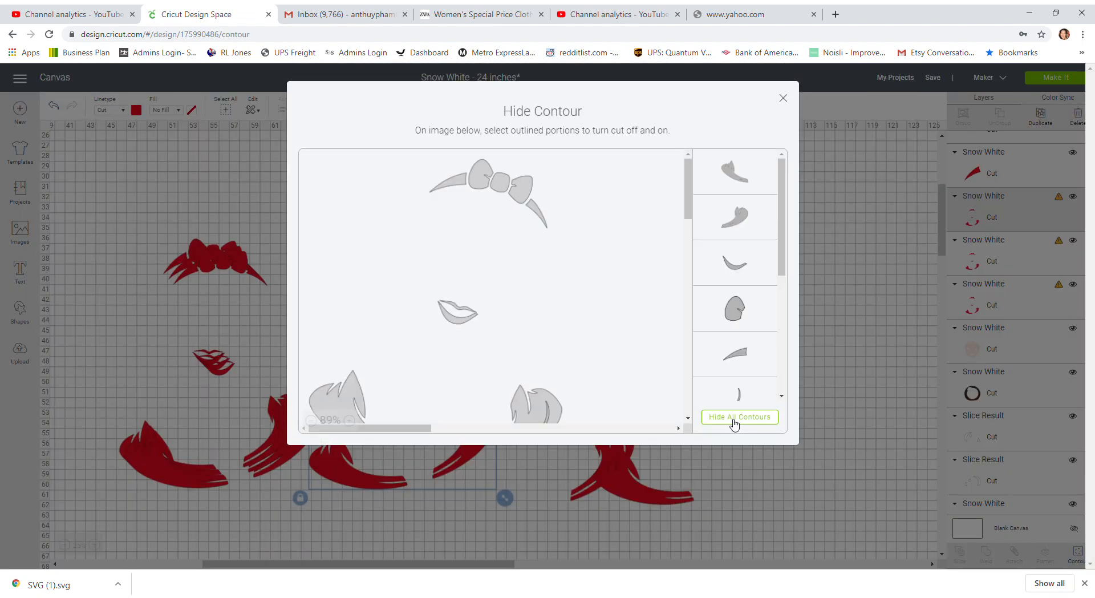
pyautogui.click(734, 419)
pyautogui.click(482, 174)
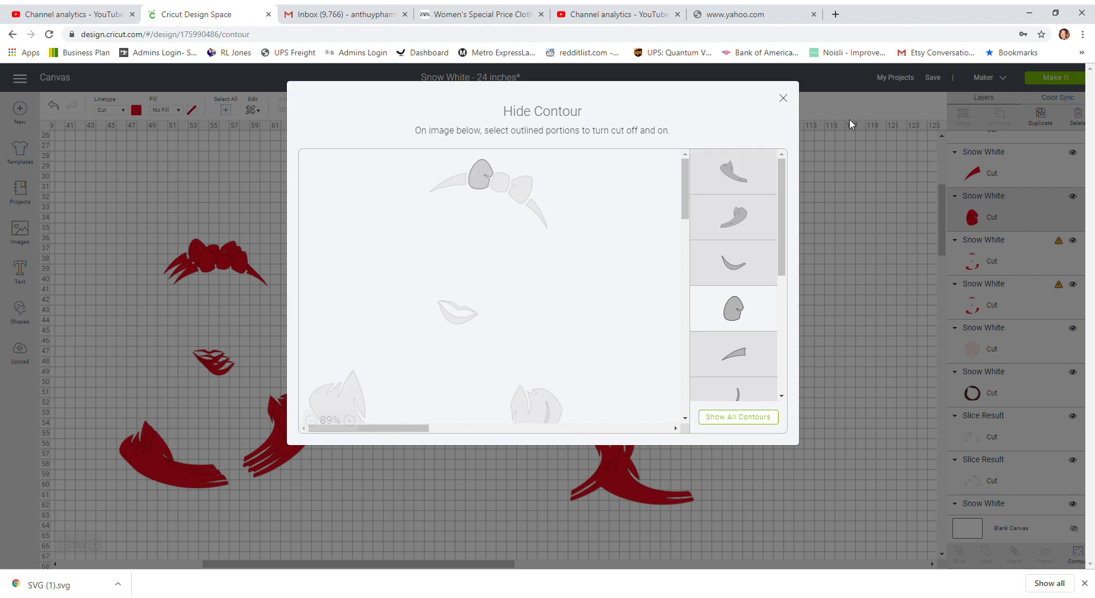
pyautogui.click(783, 99)
pyautogui.moveTo(393, 268); pyautogui.dragTo(604, 443)
# Isolate the bow's center knot from the next red copy with Contour and move it to about X 93.7, Y 50, above the lips
pyautogui.moveTo(300, 435); pyautogui.dragTo(530, 446)
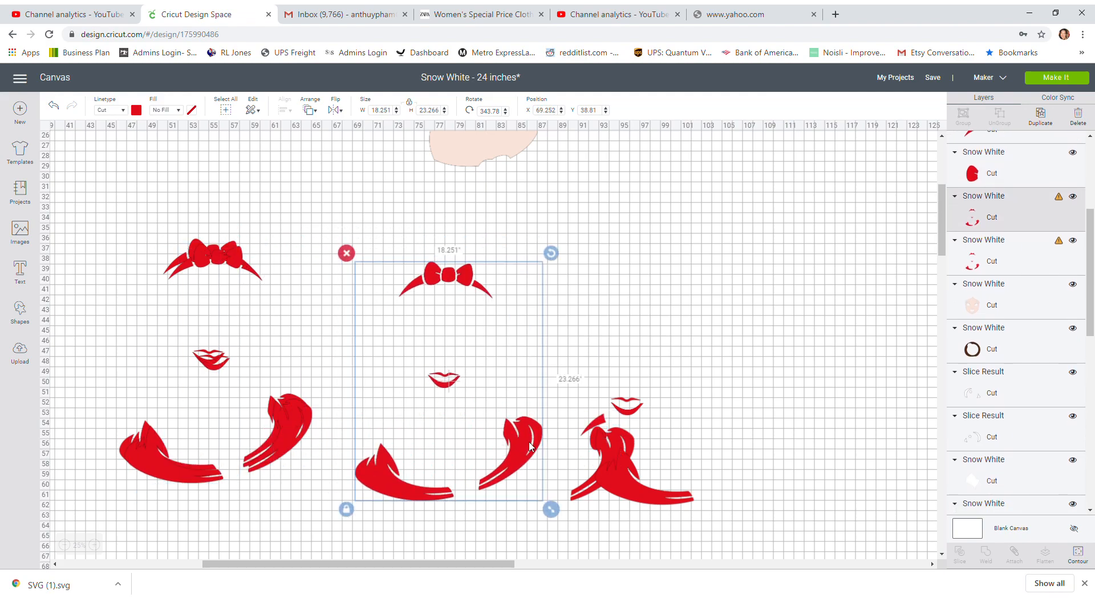
pyautogui.click(1077, 553)
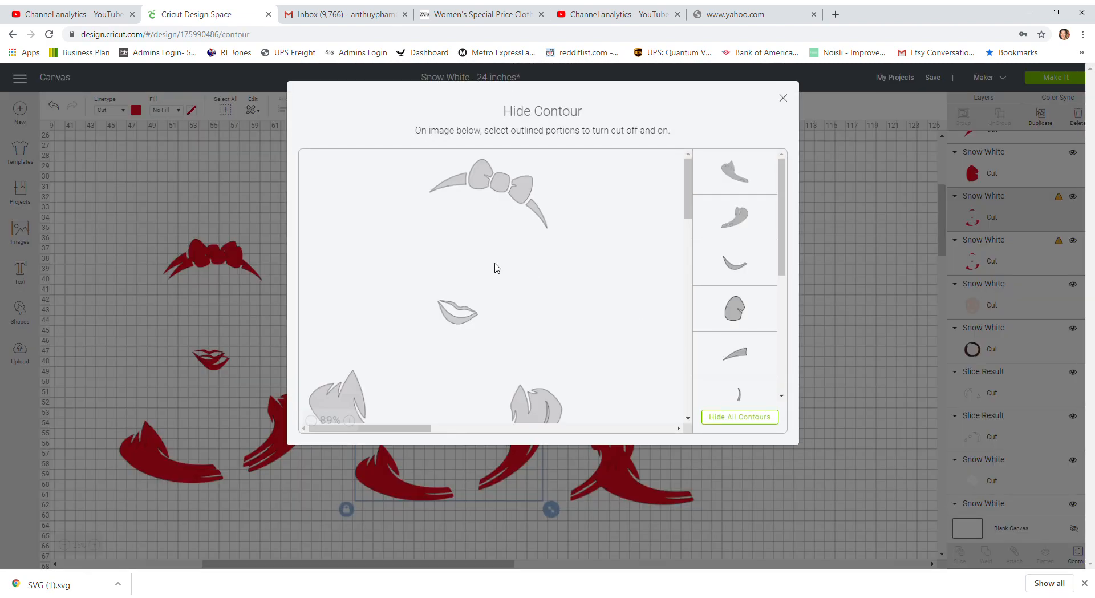
pyautogui.click(741, 417)
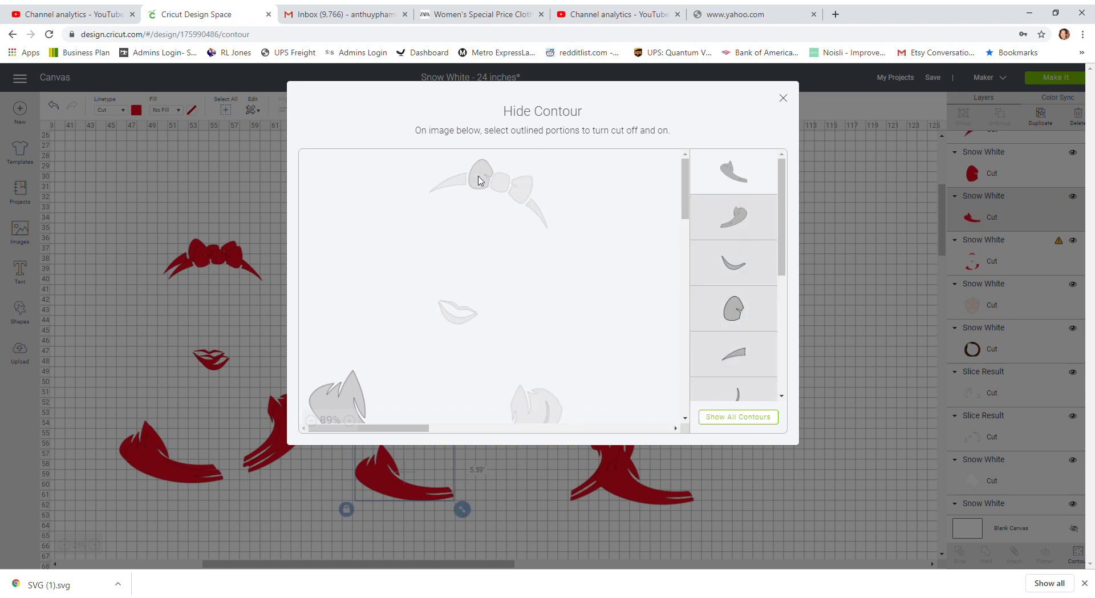
pyautogui.click(498, 181)
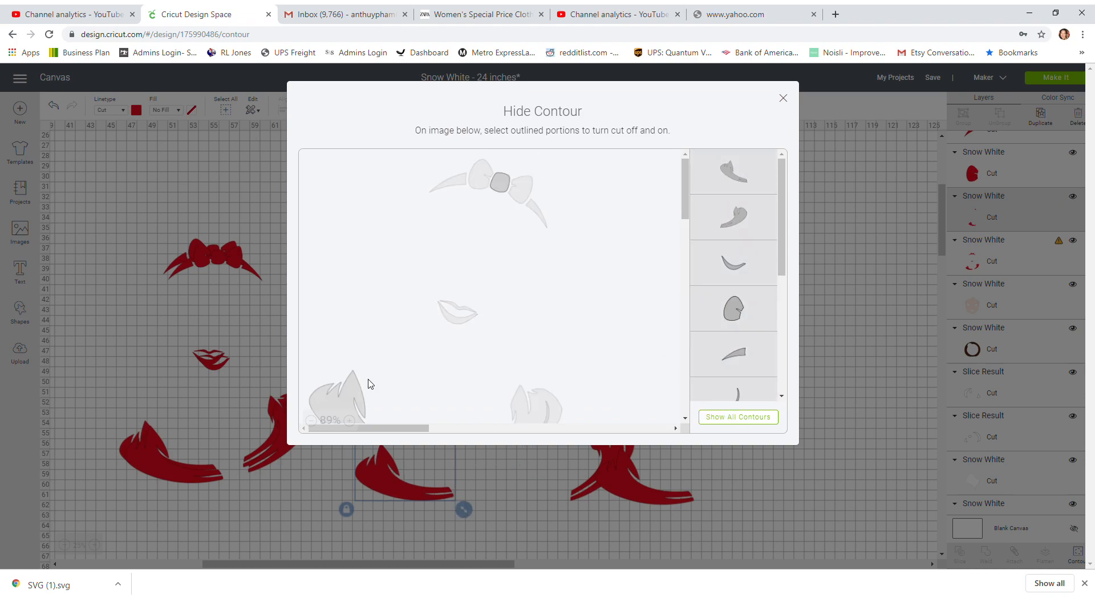
pyautogui.click(783, 99)
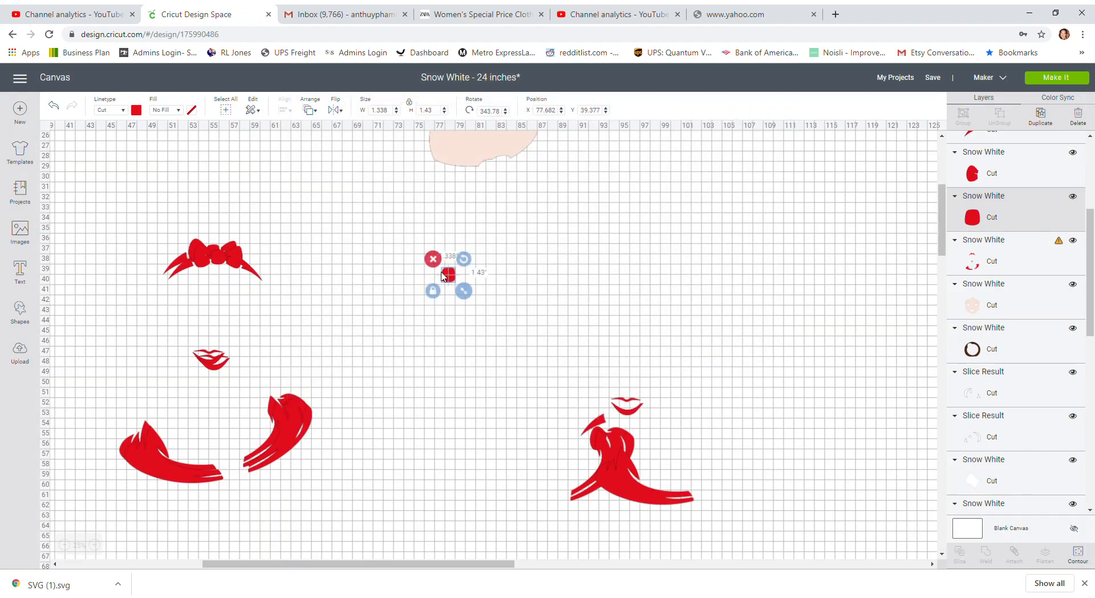
pyautogui.moveTo(446, 276); pyautogui.dragTo(612, 385)
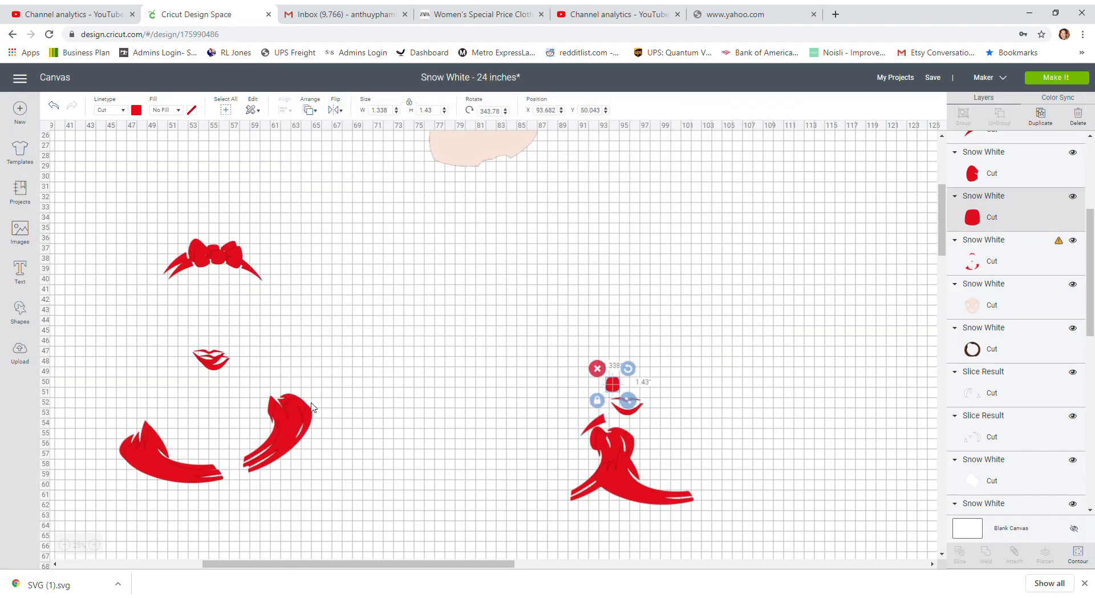
# Hide all contours except the right bow loop on the last red duplicate and place the loop beside the center knot
pyautogui.moveTo(328, 424); pyautogui.dragTo(447, 430)
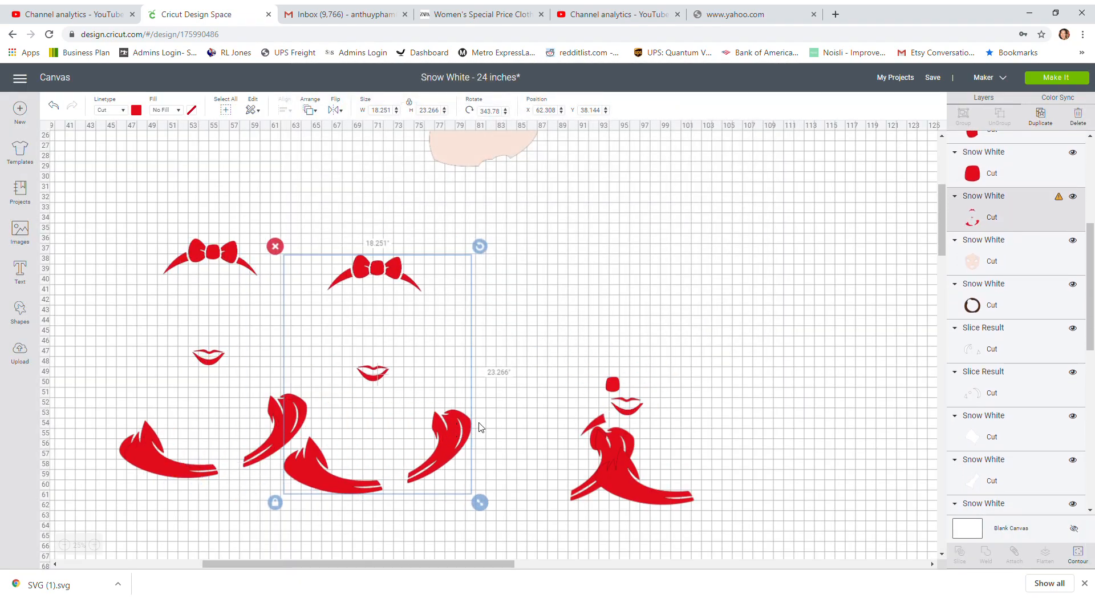
pyautogui.click(1086, 559)
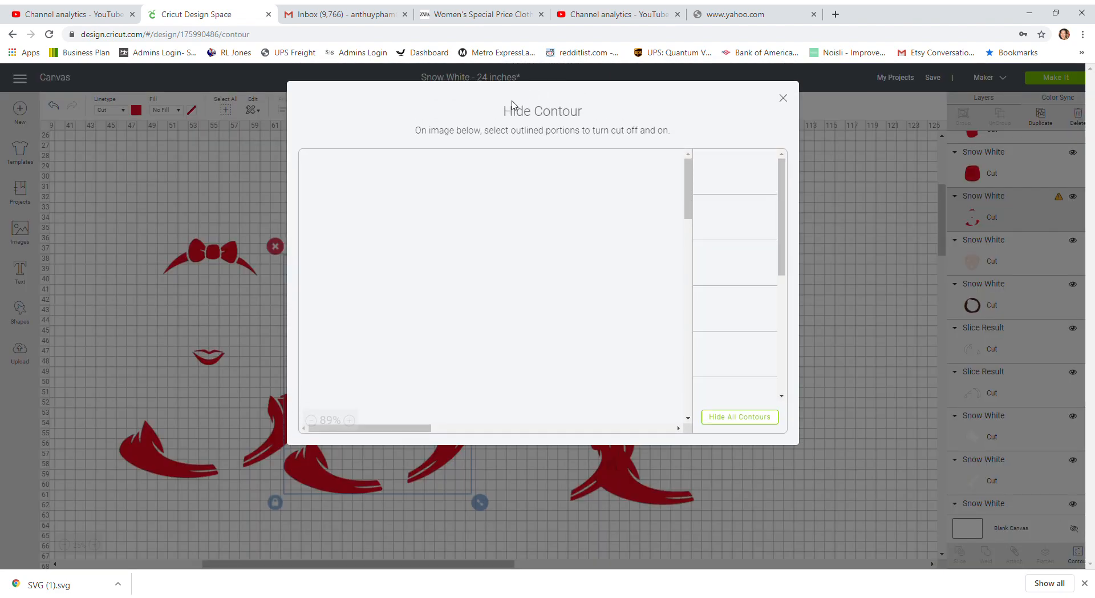
pyautogui.click(722, 417)
pyautogui.click(514, 198)
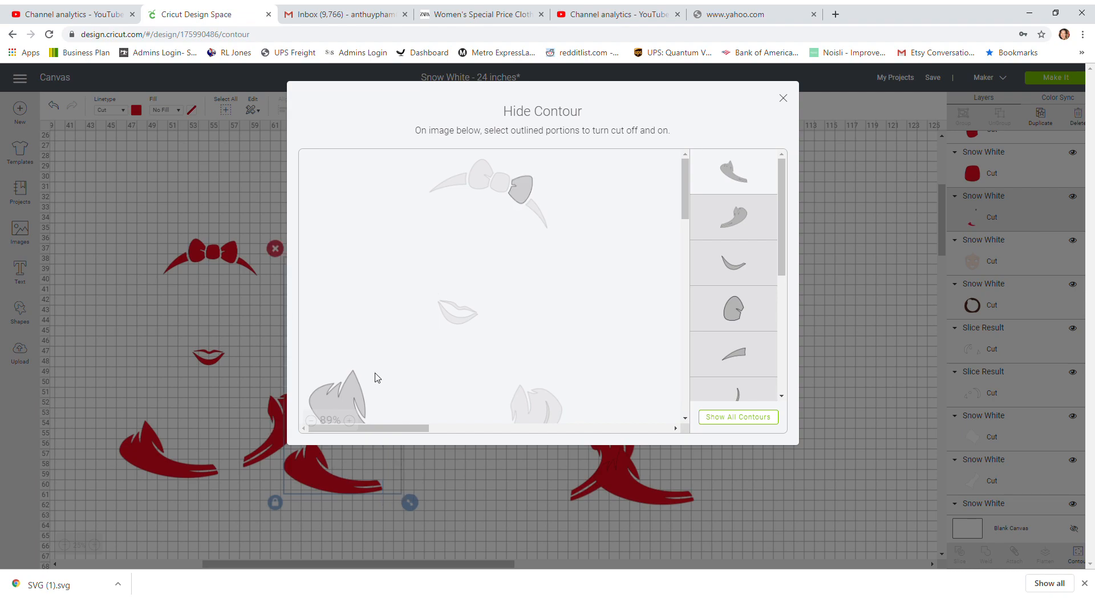
pyautogui.click(783, 98)
pyautogui.moveTo(391, 262); pyautogui.dragTo(448, 245)
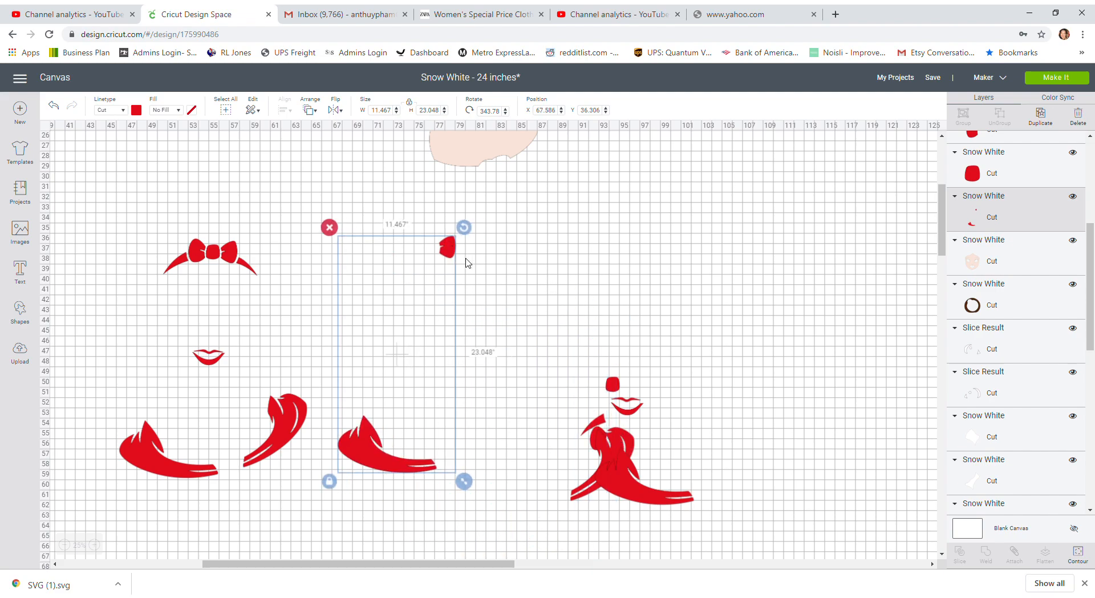
pyautogui.click(1077, 554)
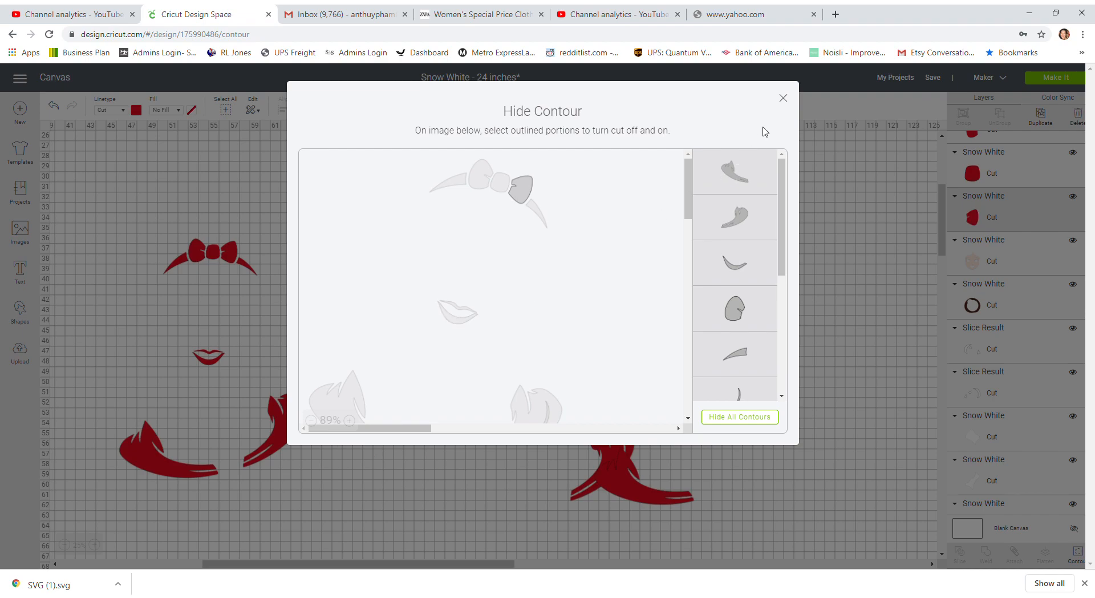
pyautogui.click(783, 100)
pyautogui.moveTo(456, 248); pyautogui.dragTo(642, 392)
# Reduce the remaining red layer to its right headband end with Contour and move that piece to about X 87.7, Y 45.4
pyautogui.moveTo(265, 360); pyautogui.dragTo(402, 372)
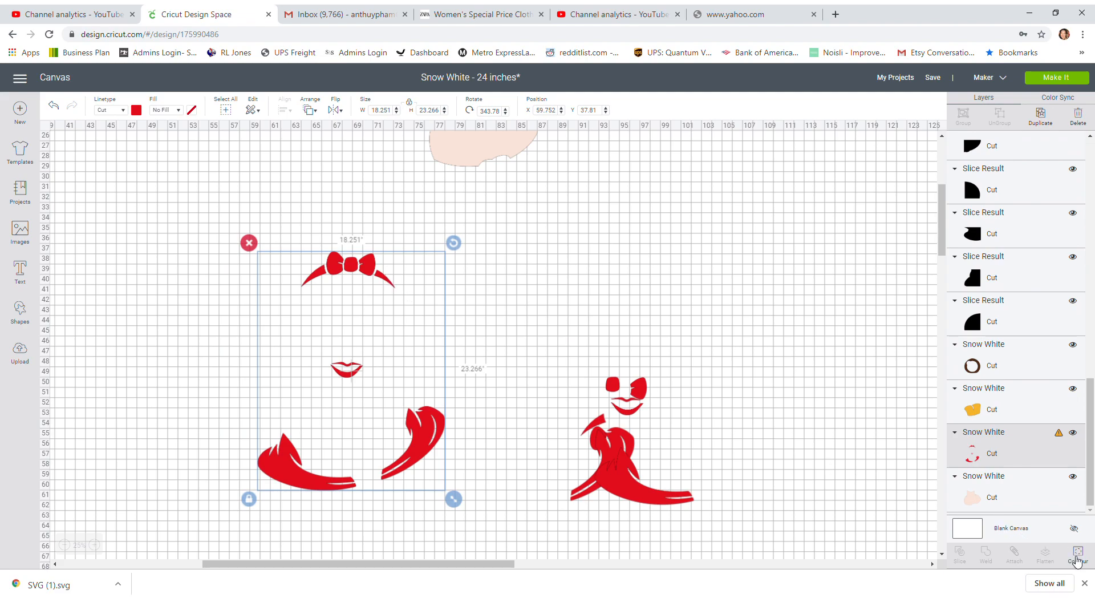
pyautogui.click(1078, 553)
pyautogui.click(733, 415)
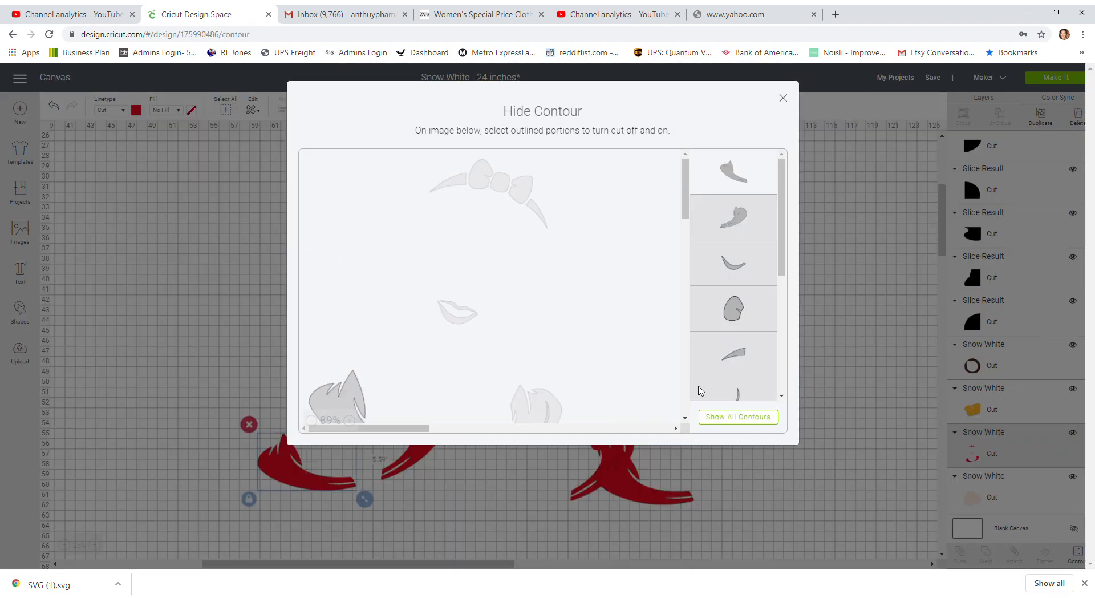
pyautogui.click(362, 392)
pyautogui.click(783, 98)
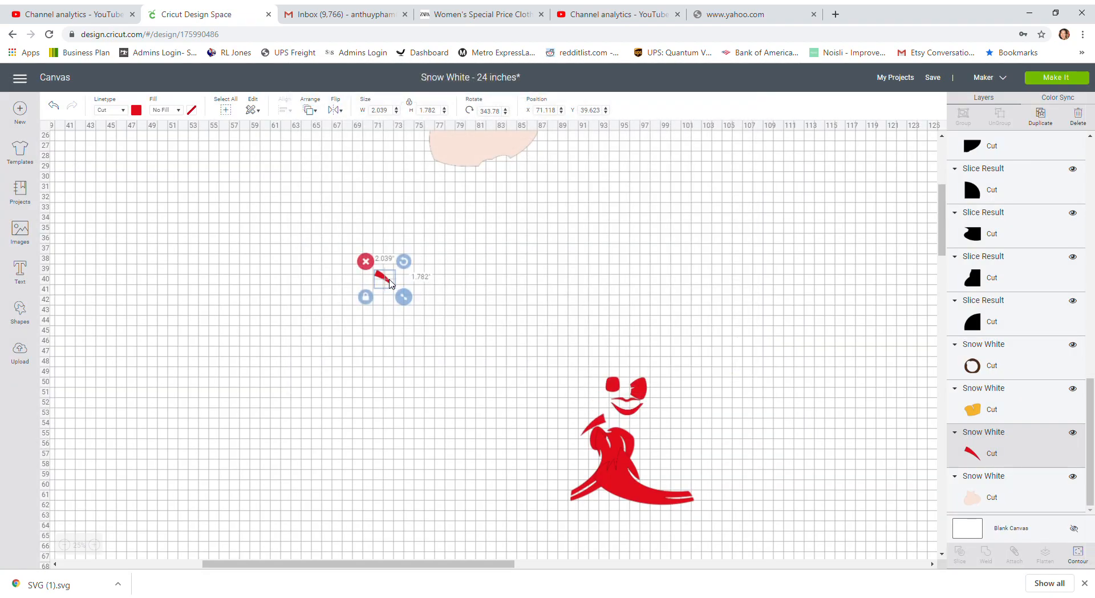
pyautogui.moveTo(390, 284); pyautogui.dragTo(560, 343)
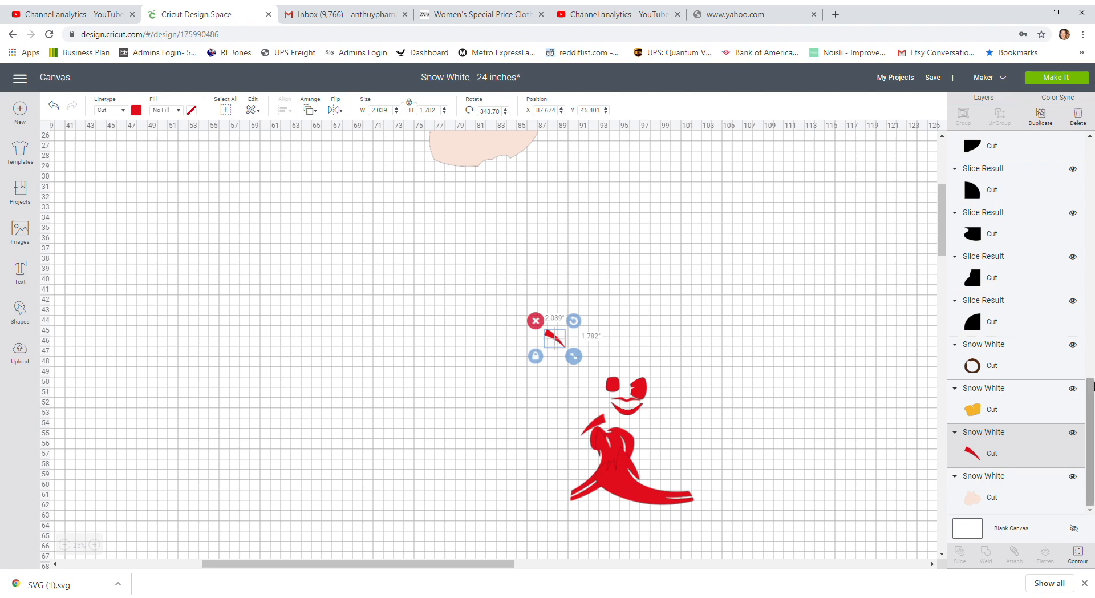
# Review the layer list to check that each red piece has its own layer, and look over the canvas
pyautogui.moveTo(1093, 390); pyautogui.dragTo(1090, 150)
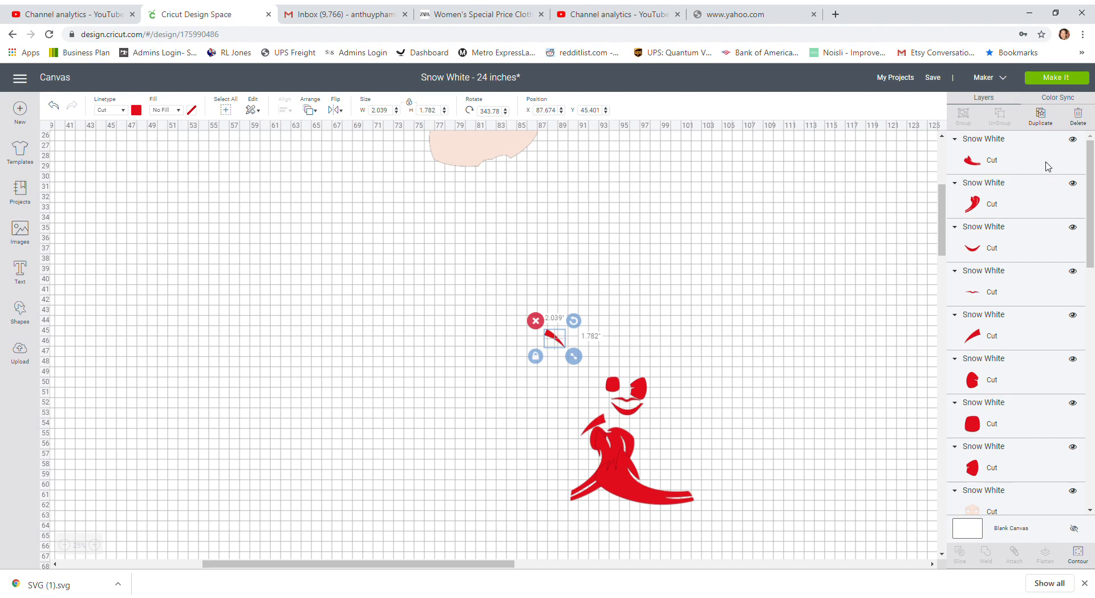
pyautogui.scroll(-1, 1093, 166)
pyautogui.moveTo(1093, 165); pyautogui.dragTo(1090, 402)
pyautogui.moveTo(1091, 449); pyautogui.dragTo(1090, 208)
pyautogui.scroll(5, 878, 251)
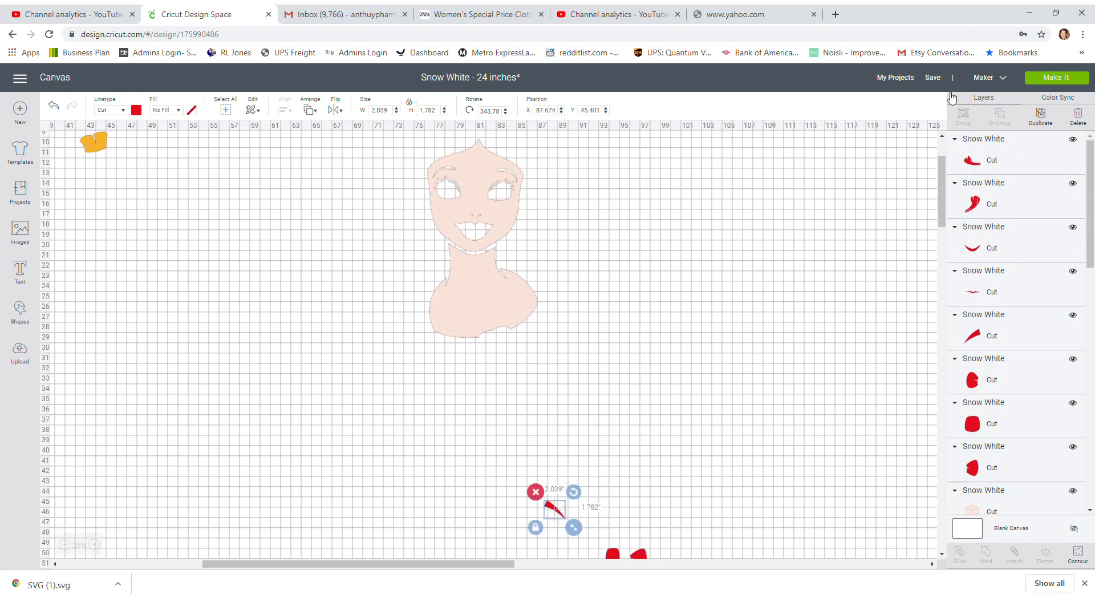
# Save the project under its existing name, Snow White - 24 inches
pyautogui.moveTo(935, 83)
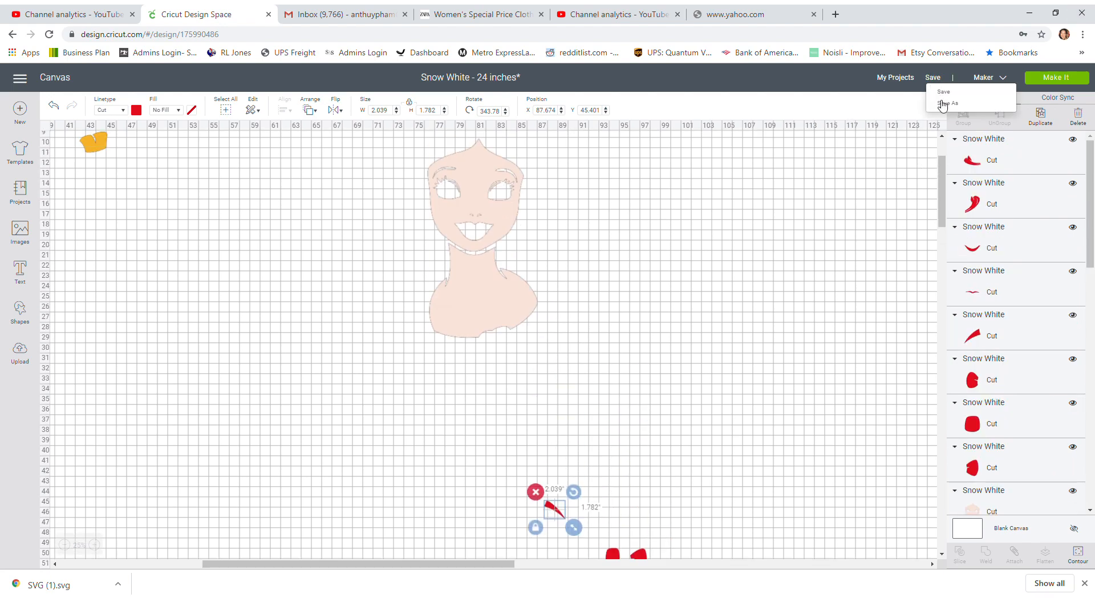
pyautogui.click(942, 104)
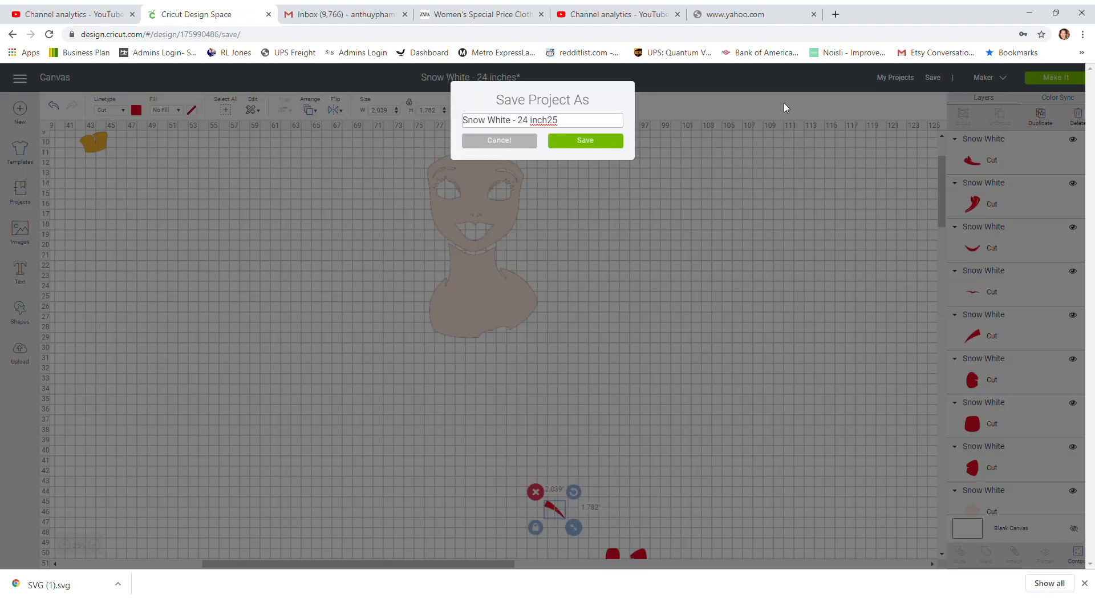
pyautogui.click(519, 144)
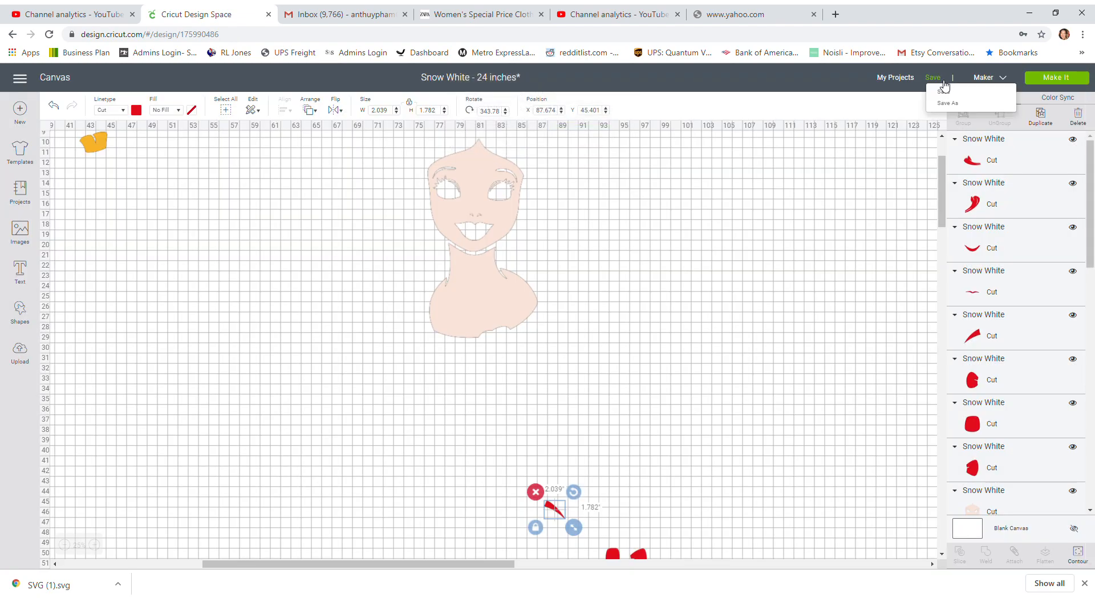
pyautogui.click(944, 92)
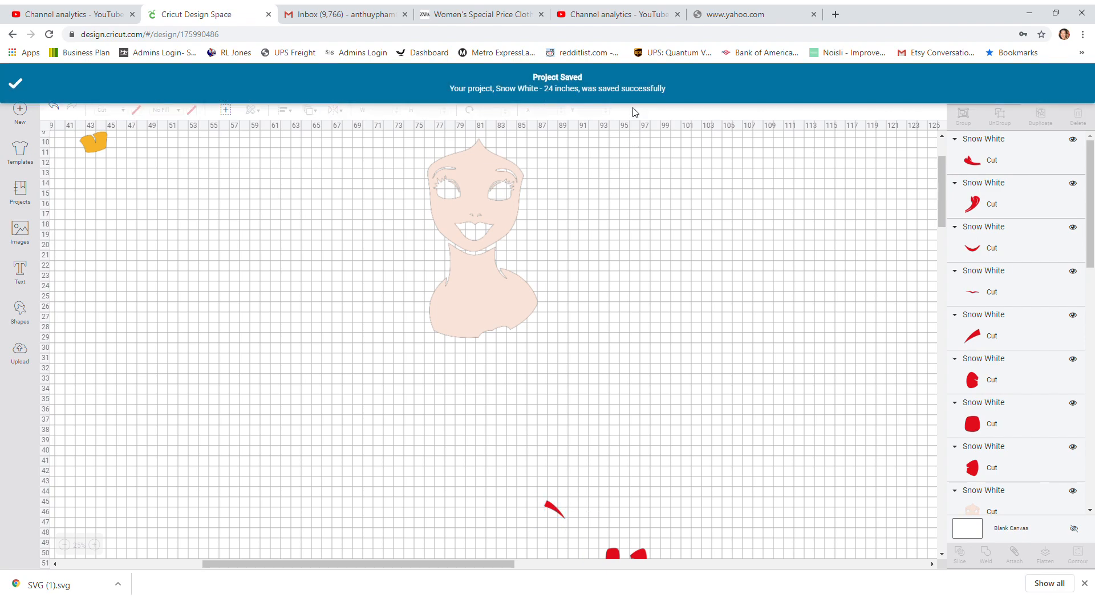
# Send the project to mat preparation and set the material size of mat 1 to 12" x 24"
pyautogui.click(1047, 73)
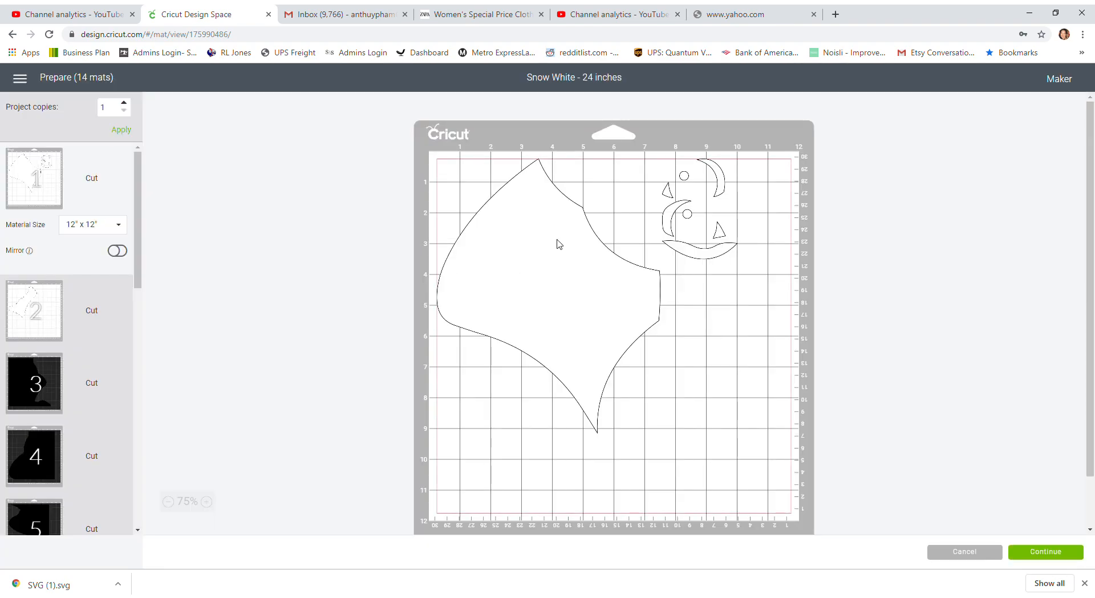
pyautogui.click(46, 297)
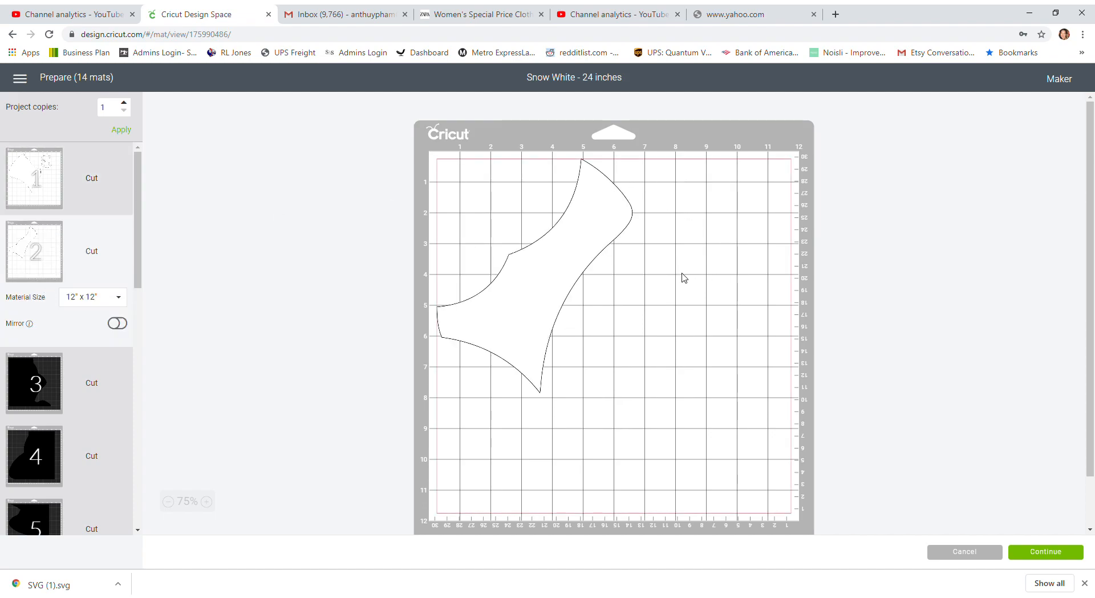
pyautogui.click(42, 181)
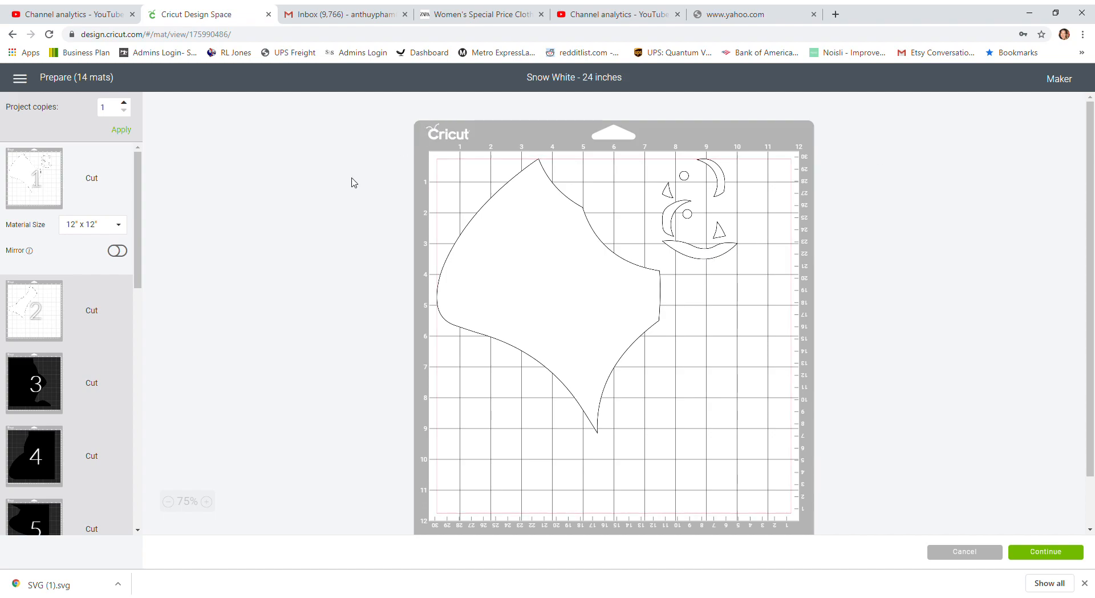
pyautogui.click(124, 227)
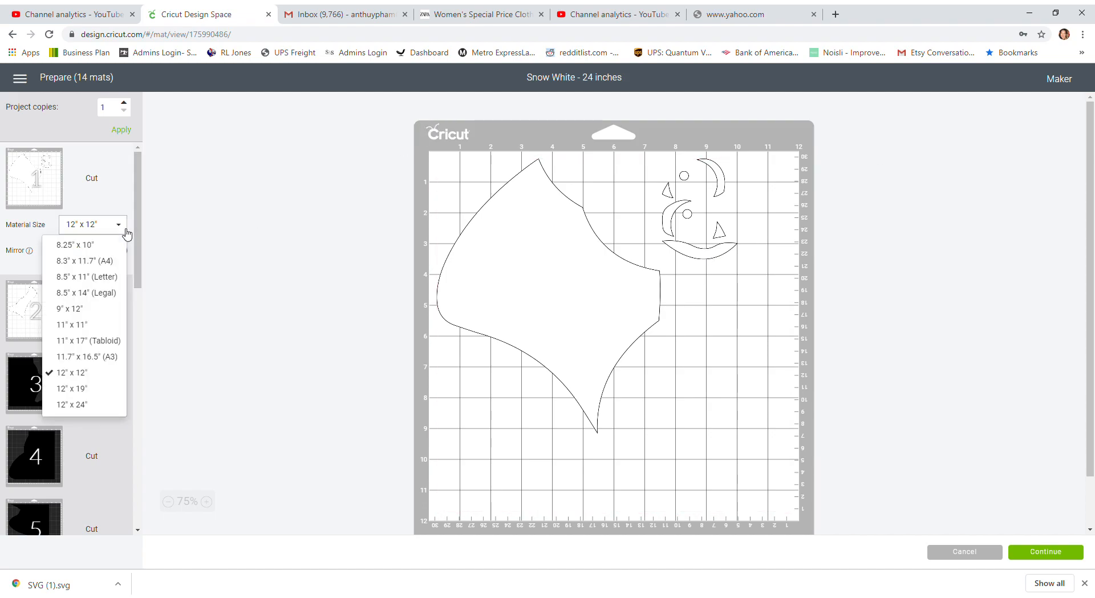
pyautogui.click(100, 403)
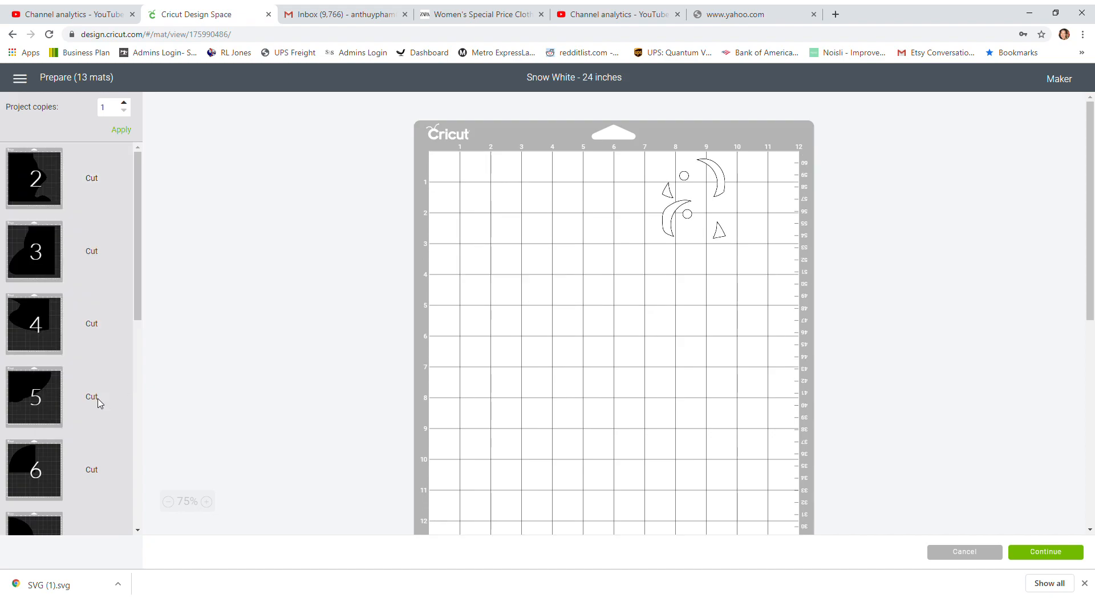
# Shift the smaller white collar piece up along mat 1's right edge and rotate the larger one clockwise into the mat's upper left corner
pyautogui.moveTo(623, 500); pyautogui.dragTo(779, 326)
pyautogui.click(543, 302)
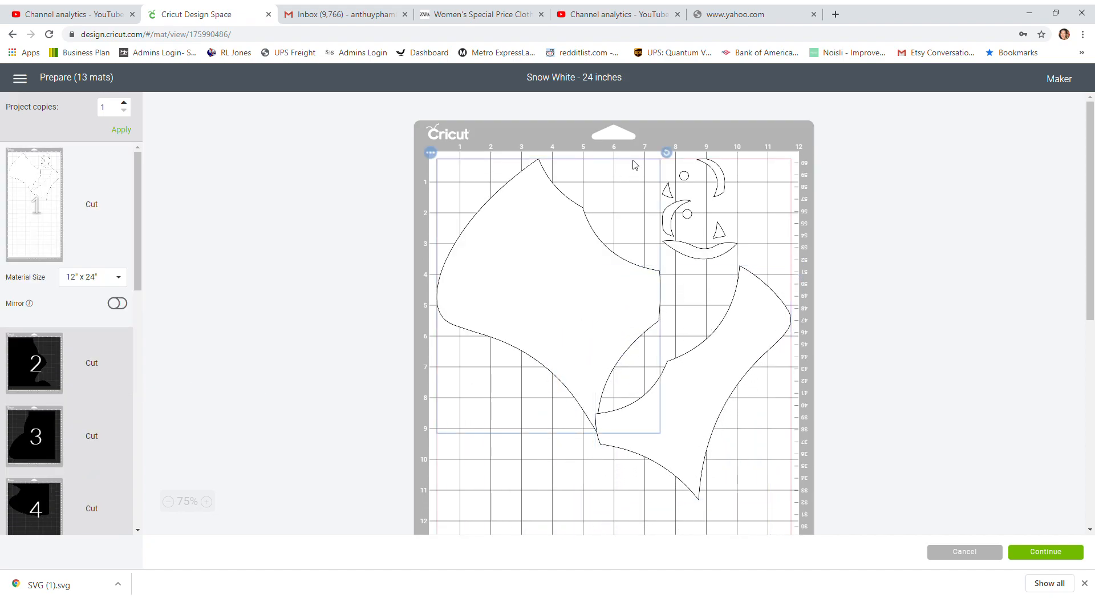
pyautogui.moveTo(666, 153); pyautogui.dragTo(494, 118)
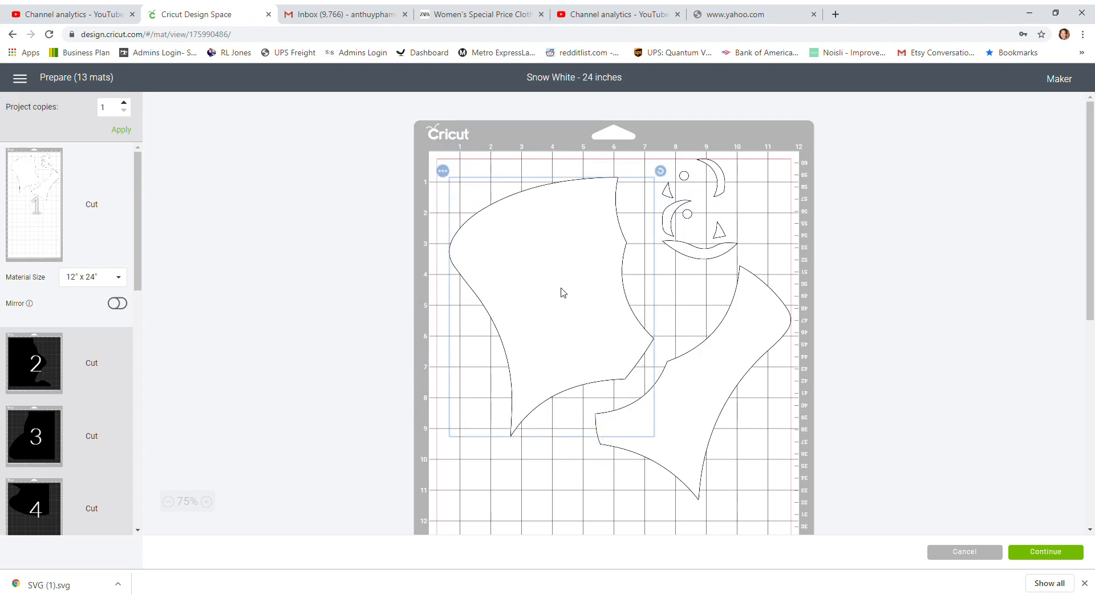
pyautogui.moveTo(707, 364); pyautogui.dragTo(720, 335)
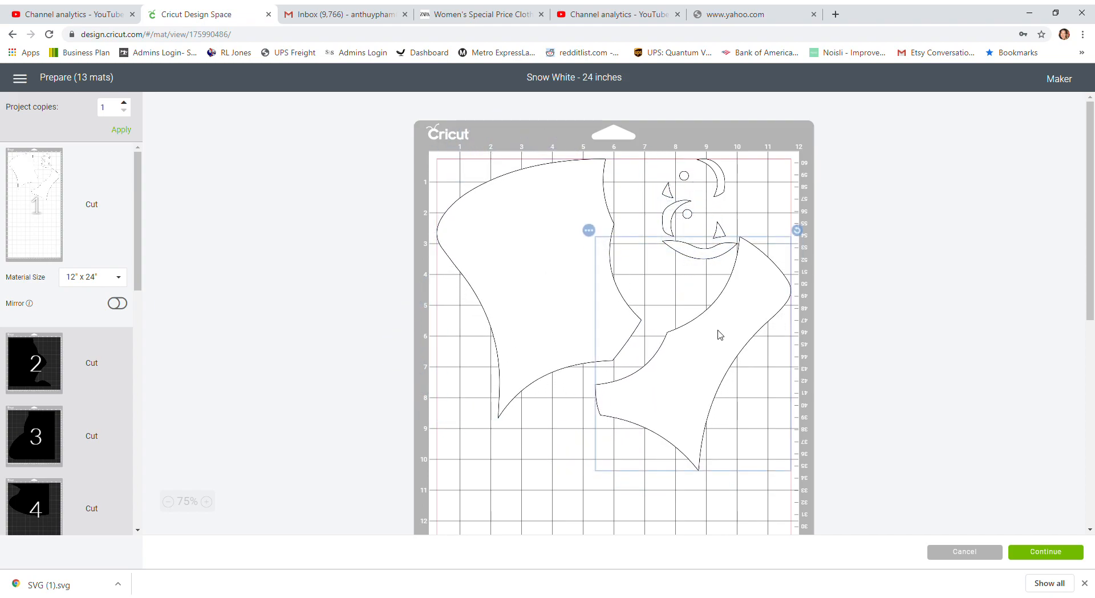
# Turn the white smile piece upright at mat 1's left edge and move both eye groups beside the large collar piece
pyautogui.click(709, 252)
pyautogui.moveTo(706, 252); pyautogui.dragTo(488, 296)
pyautogui.moveTo(473, 344); pyautogui.dragTo(447, 324)
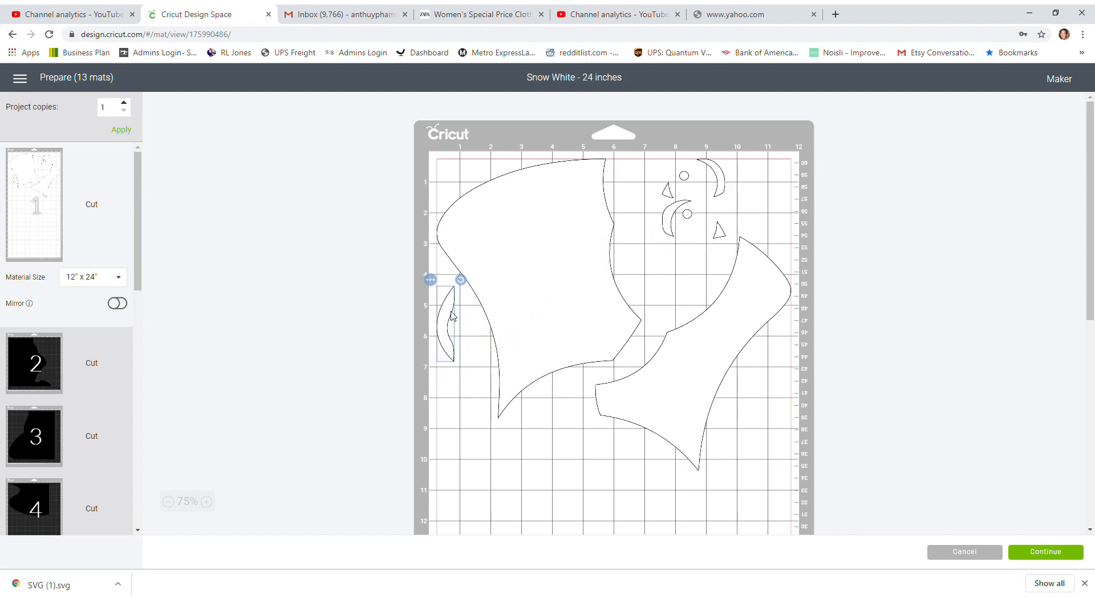
pyautogui.moveTo(668, 190); pyautogui.dragTo(617, 189)
pyautogui.click(661, 214)
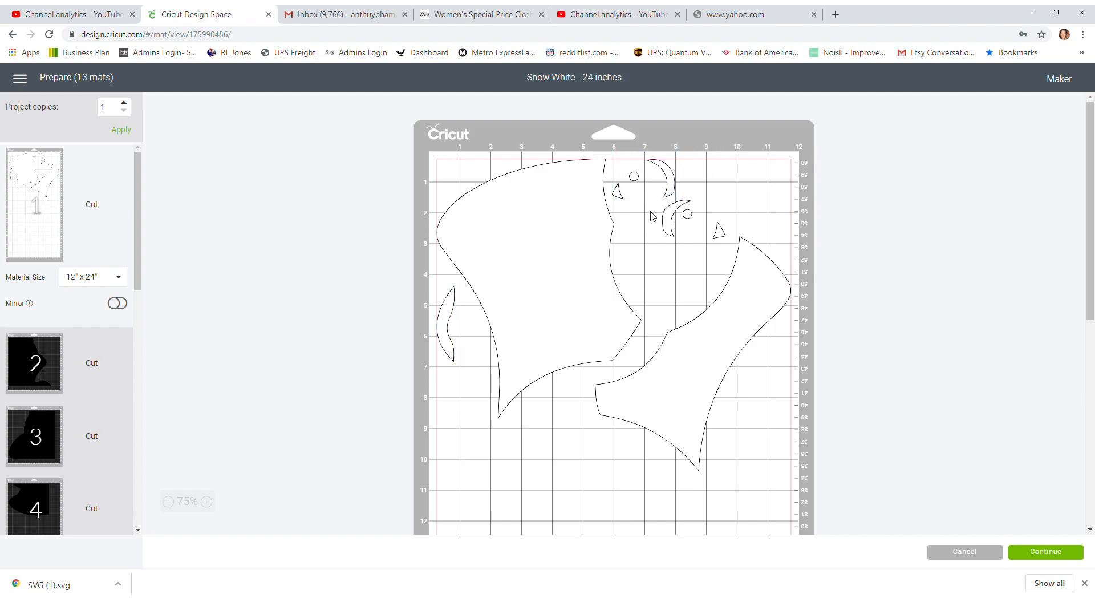
pyautogui.moveTo(664, 217); pyautogui.dragTo(623, 225)
# Rotate the smaller white collar piece counterclockwise and fit it into the upper right corner of mat 1
pyautogui.moveTo(761, 281); pyautogui.dragTo(772, 217)
pyautogui.moveTo(797, 167); pyautogui.dragTo(769, 284)
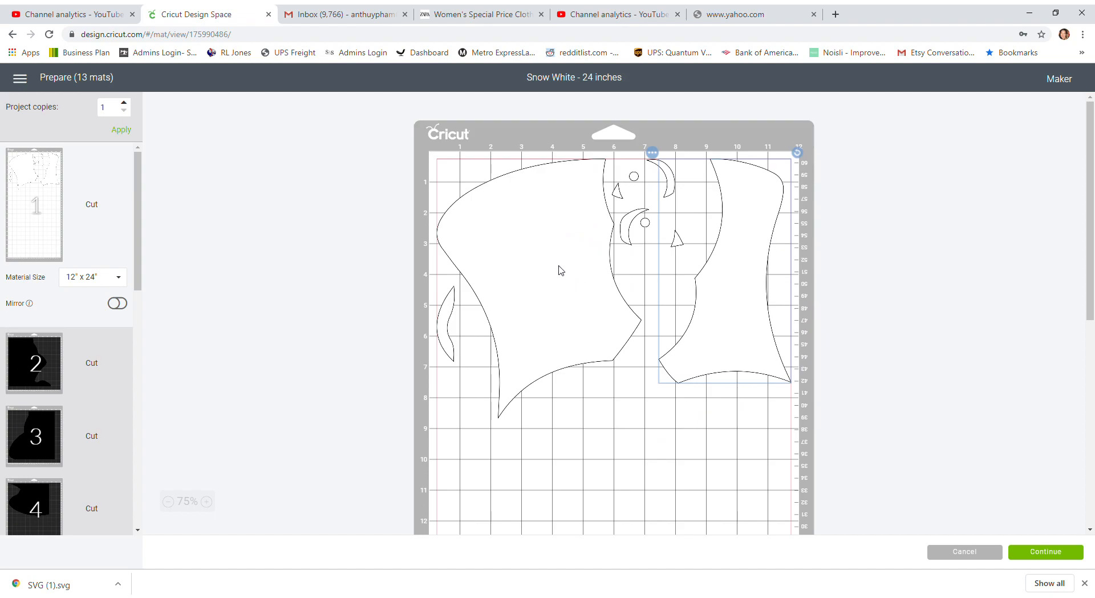
pyautogui.scroll(-1, 512, 364)
pyautogui.scroll(-1, 437, 378)
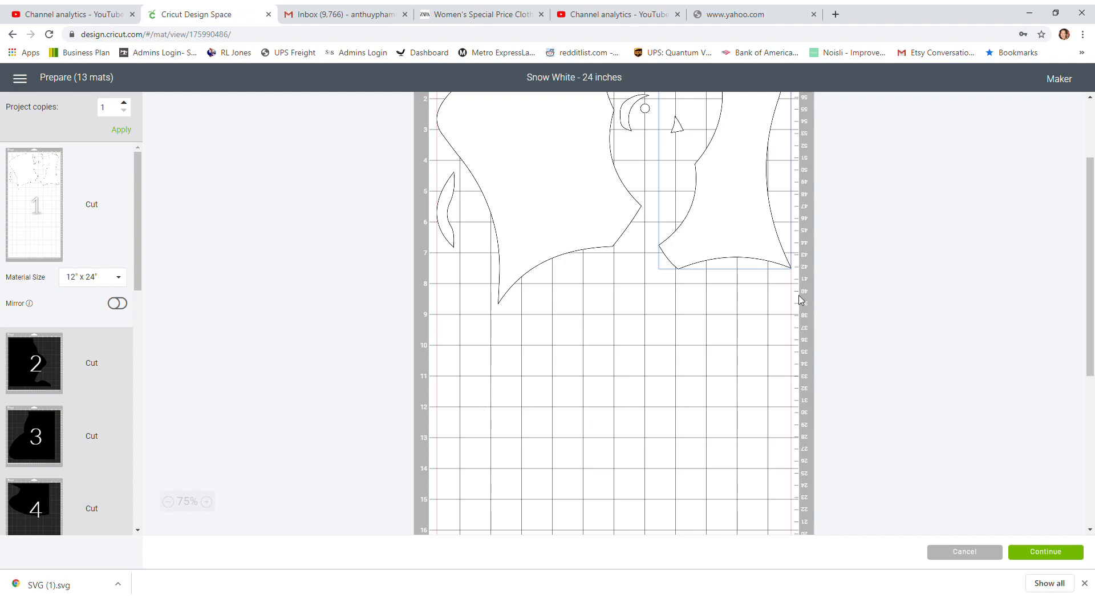
pyautogui.scroll(2, 779, 354)
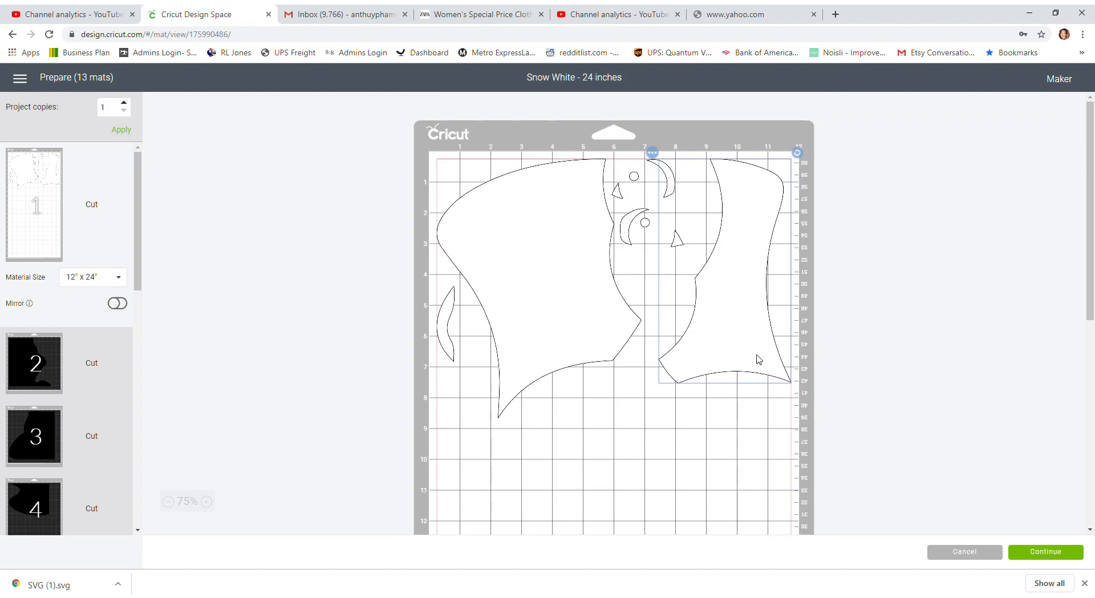
# Tilt the smile piece into mat 1's upper left corner and rotate the second eye group between the first one and the smaller collar piece
pyautogui.moveTo(449, 320); pyautogui.dragTo(454, 193)
pyautogui.moveTo(465, 152); pyautogui.dragTo(463, 174)
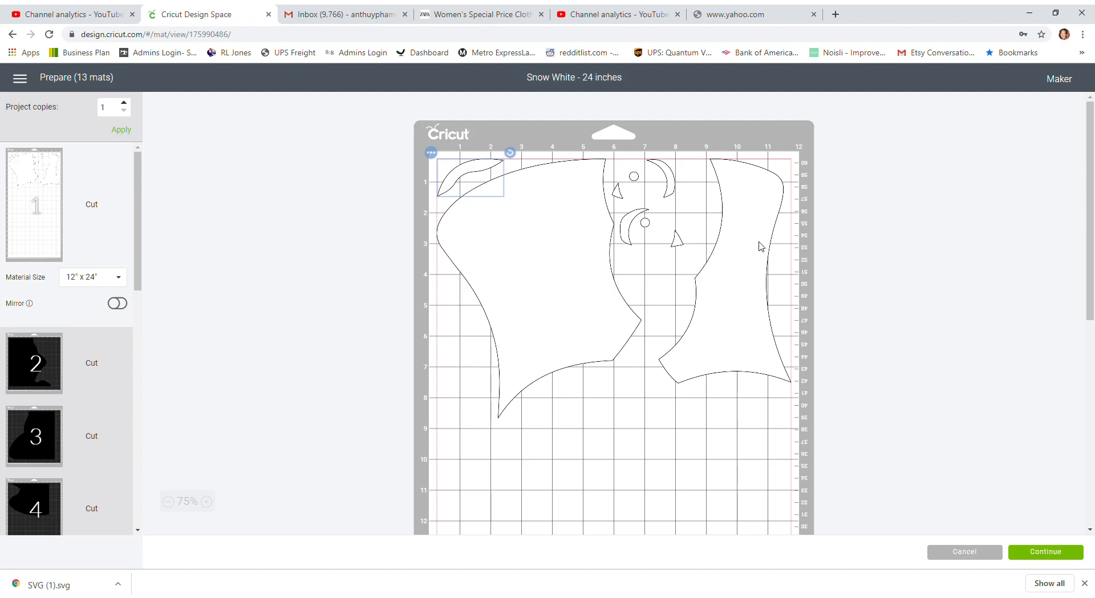
pyautogui.moveTo(682, 239); pyautogui.dragTo(693, 222)
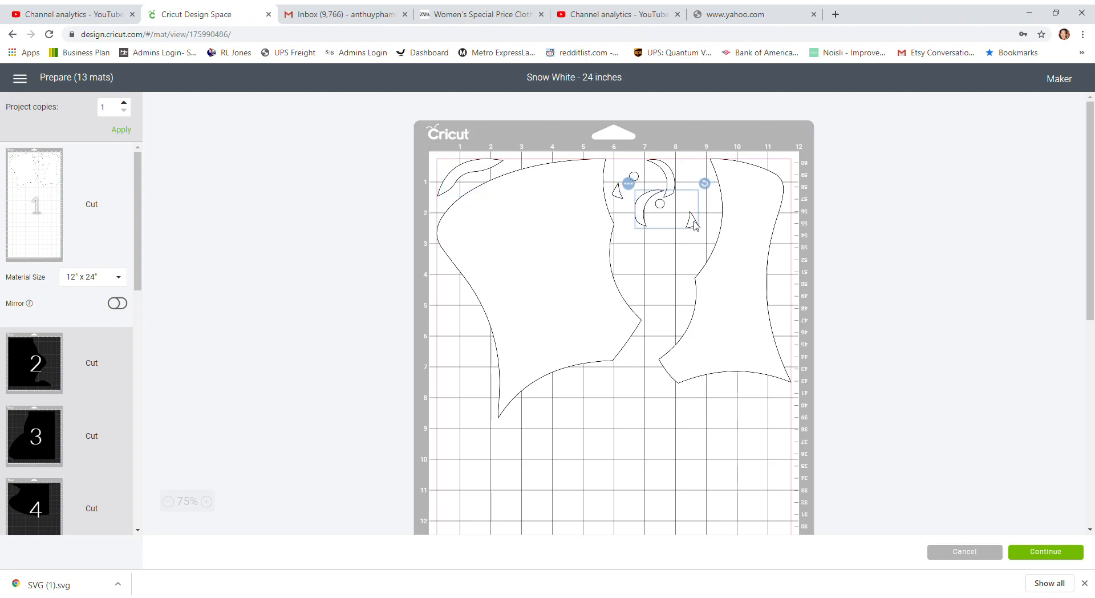
pyautogui.moveTo(705, 183)
pyautogui.mouseDown()
pyautogui.moveTo(673, 145)
pyautogui.moveTo(688, 190)
pyautogui.moveTo(725, 187)
pyautogui.moveTo(691, 166)
pyautogui.moveTo(704, 167)
pyautogui.mouseUp()
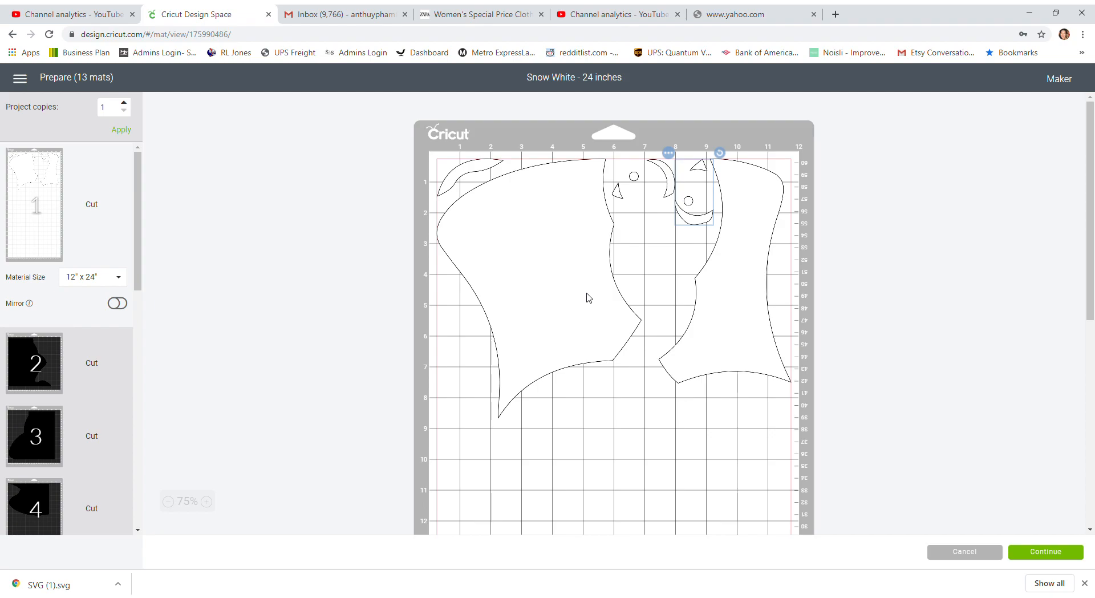
pyautogui.scroll(-2, 595, 282)
pyautogui.scroll(1, 595, 282)
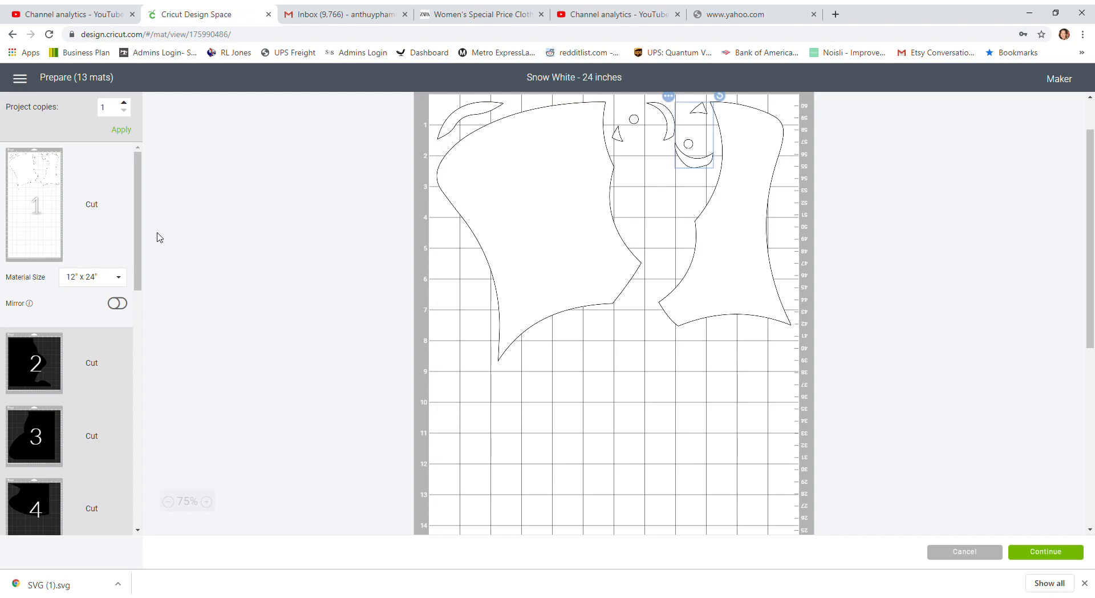
# Try a 12" x 24" material size for the black mats, starting from mat 6
pyautogui.moveTo(139, 227); pyautogui.dragTo(138, 325)
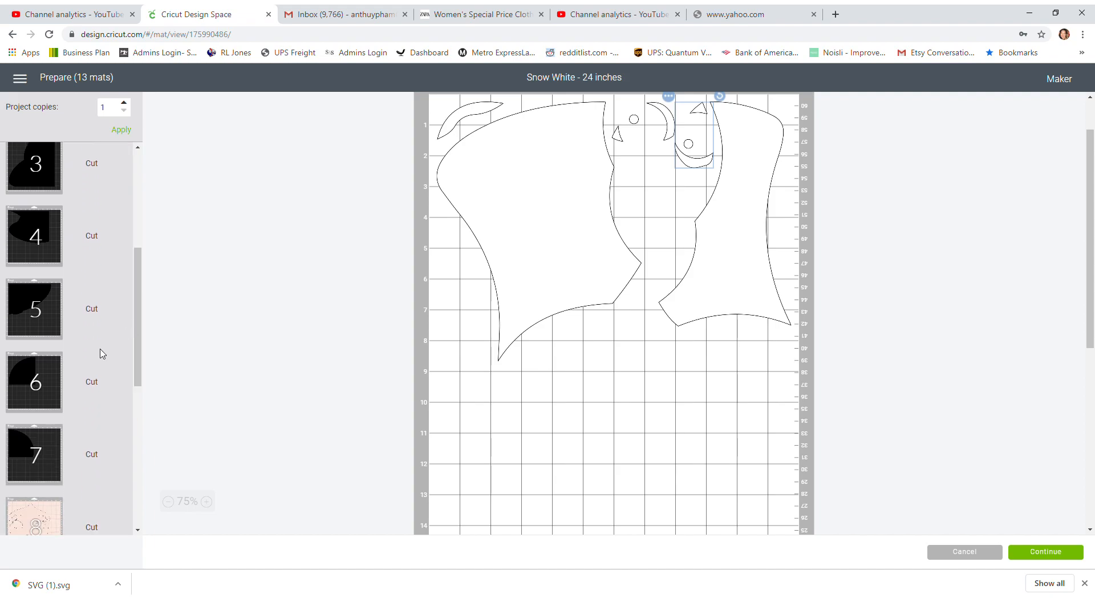
pyautogui.click(50, 386)
pyautogui.click(120, 429)
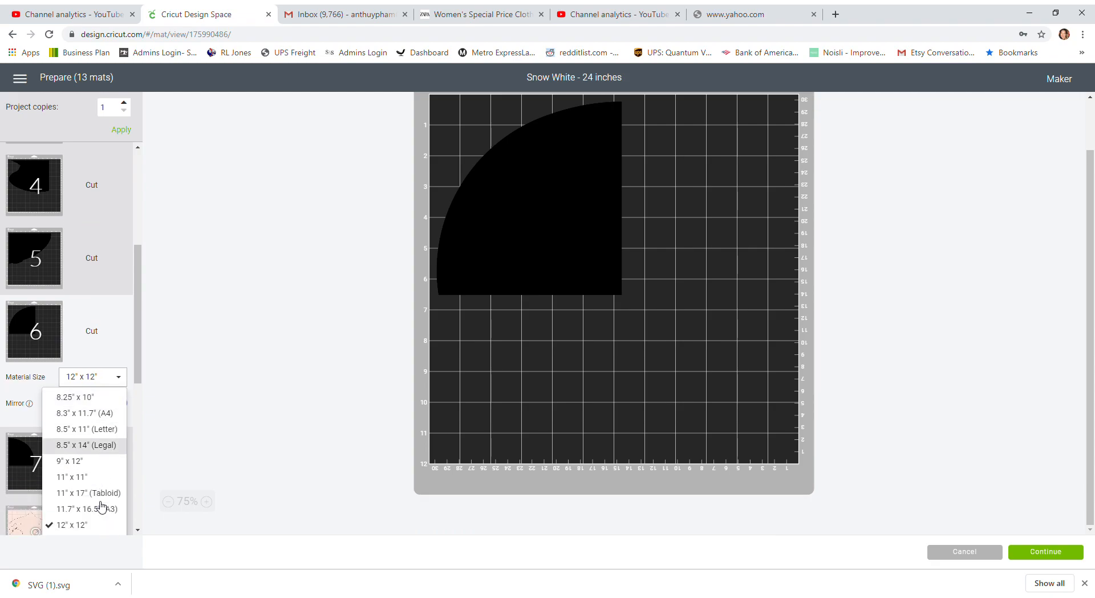
pyautogui.scroll(-1, 102, 506)
pyautogui.click(86, 491)
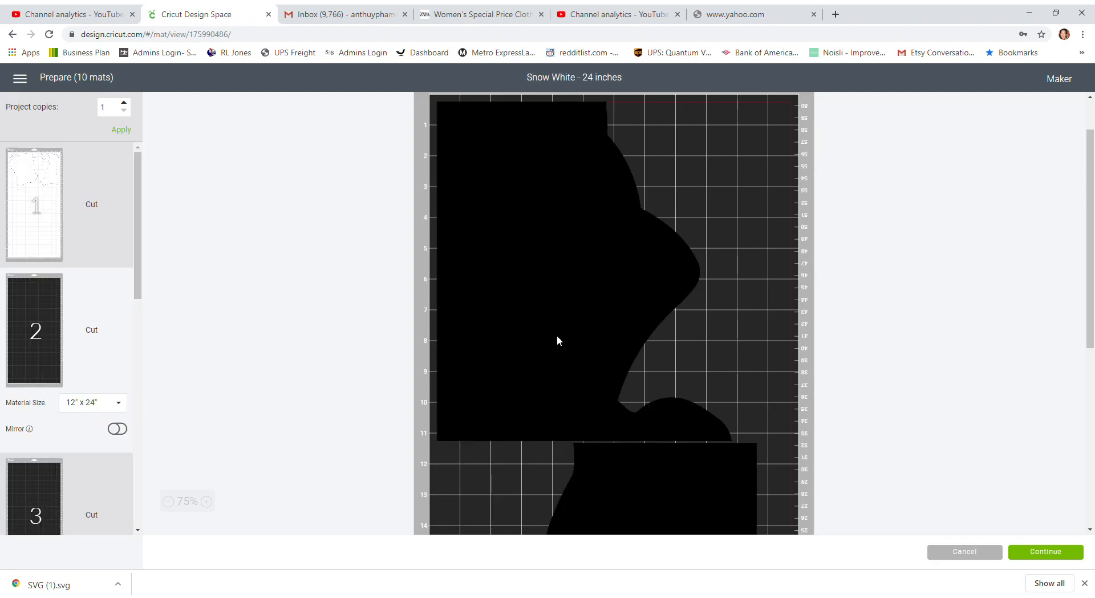
# Move the second black piece to the lower right corner of mat 2, and return the material size to 12" x 12"
pyautogui.scroll(-4, 624, 391)
pyautogui.moveTo(625, 391); pyautogui.dragTo(658, 436)
pyautogui.scroll(-3, 638, 425)
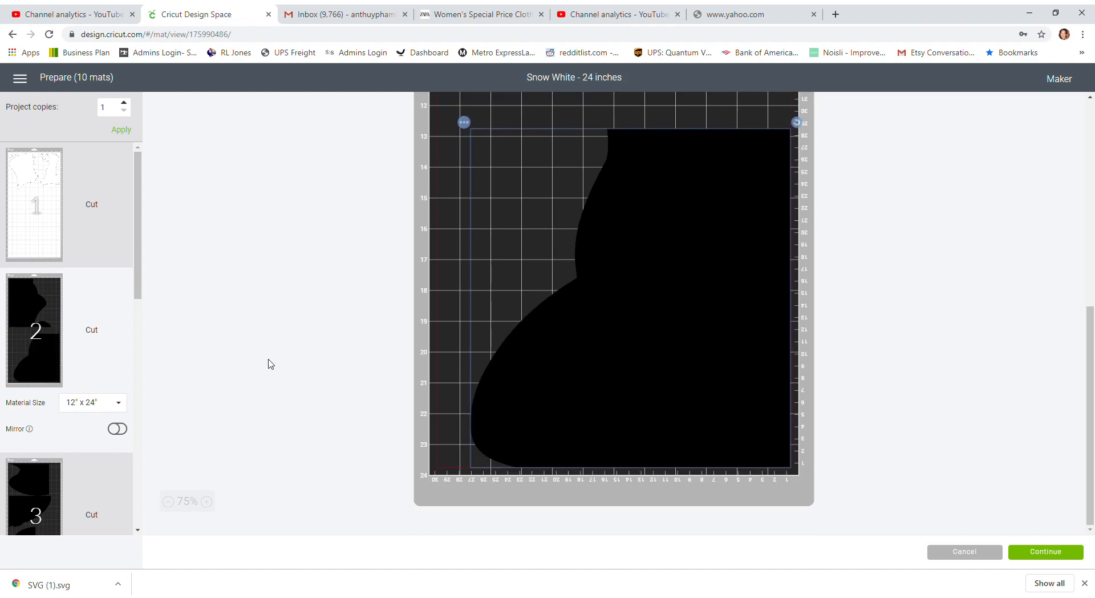
pyautogui.click(118, 406)
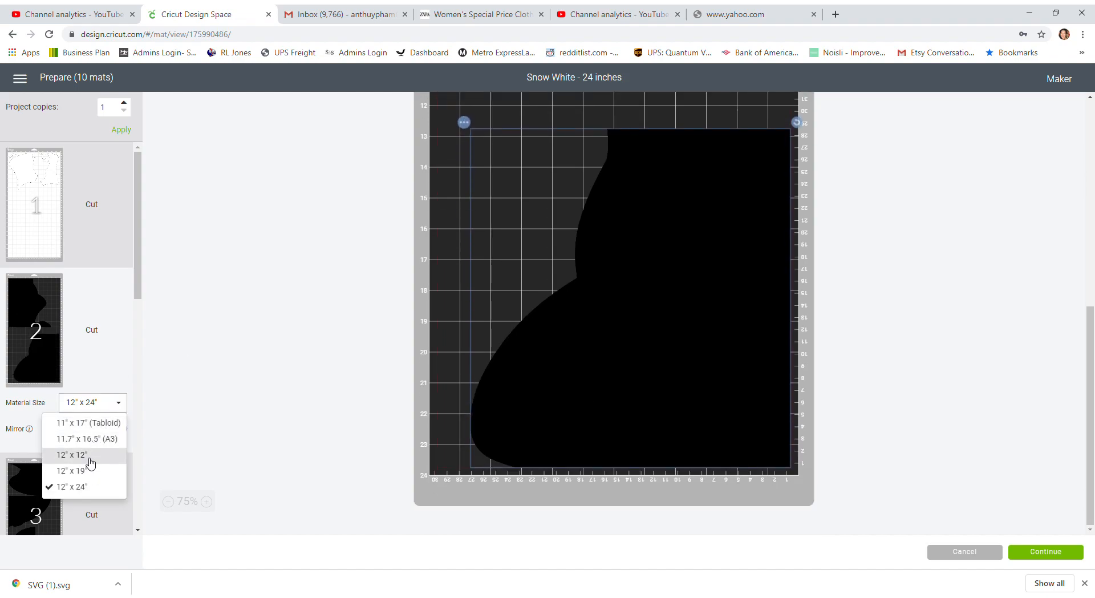
pyautogui.click(89, 456)
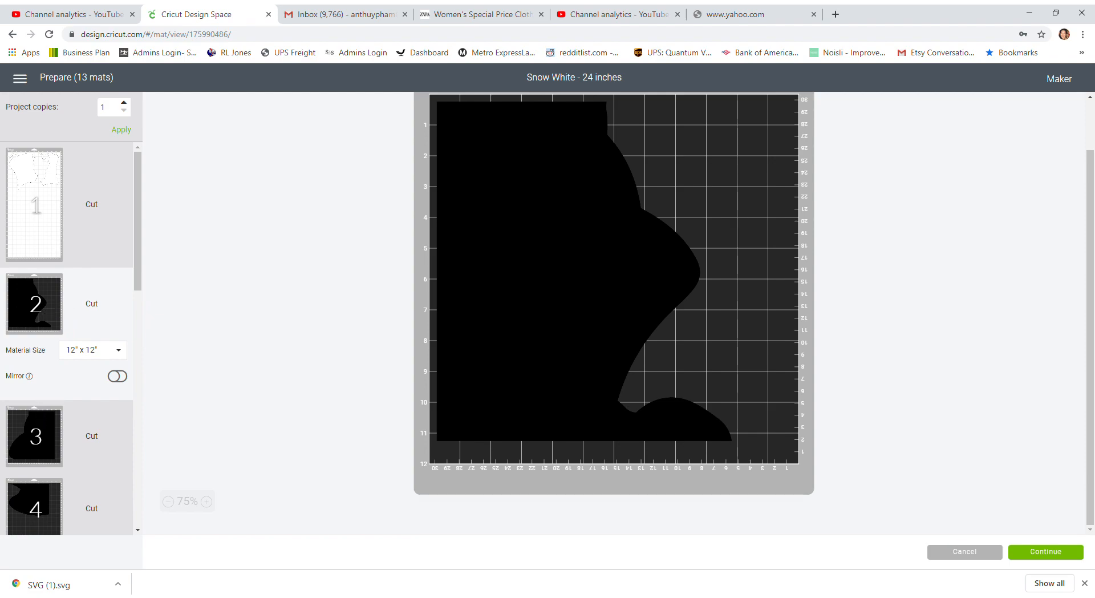
# Check black mats 3 to 6 for free space and move the quarter-round piece from mat 6 to mat 4
pyautogui.click(40, 435)
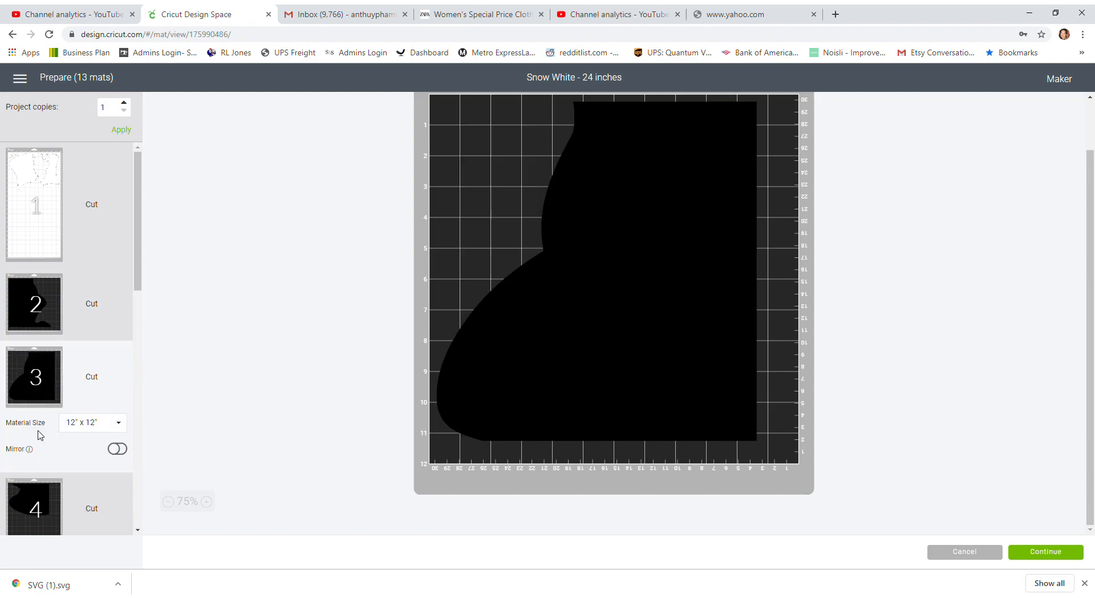
pyautogui.click(42, 509)
pyautogui.scroll(-3, 62, 441)
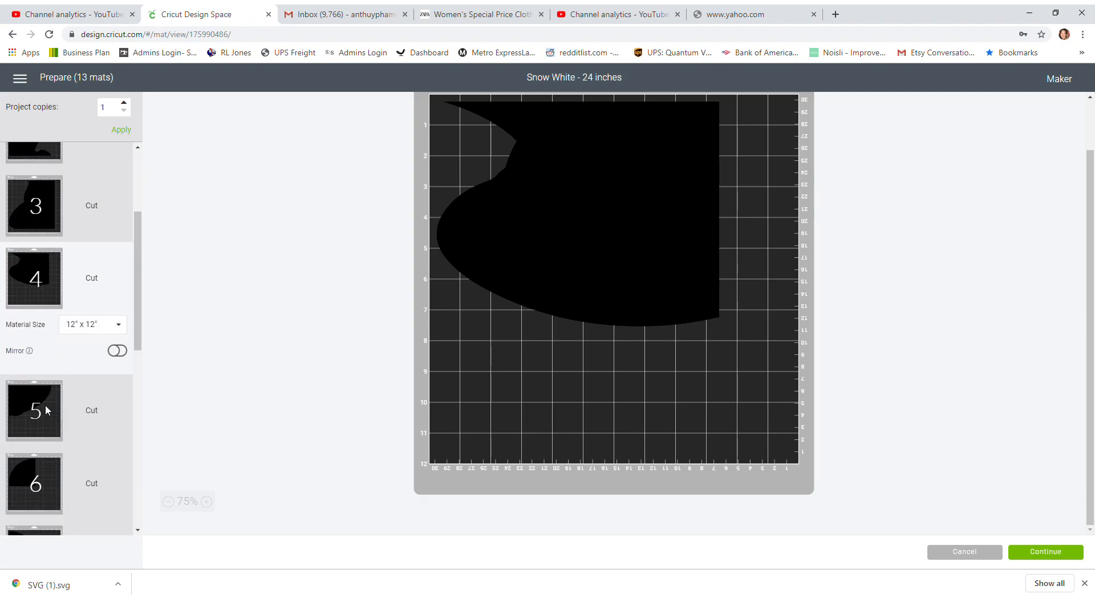
pyautogui.click(38, 422)
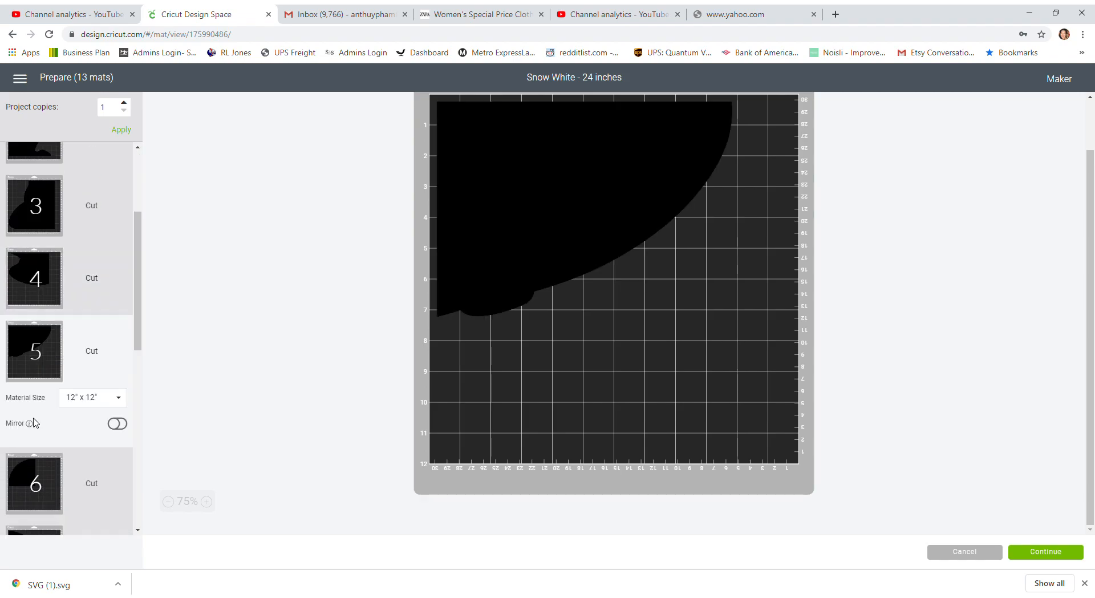
pyautogui.click(40, 488)
pyautogui.click(535, 191)
pyautogui.click(432, 101)
pyautogui.moveTo(542, 190); pyautogui.dragTo(592, 283)
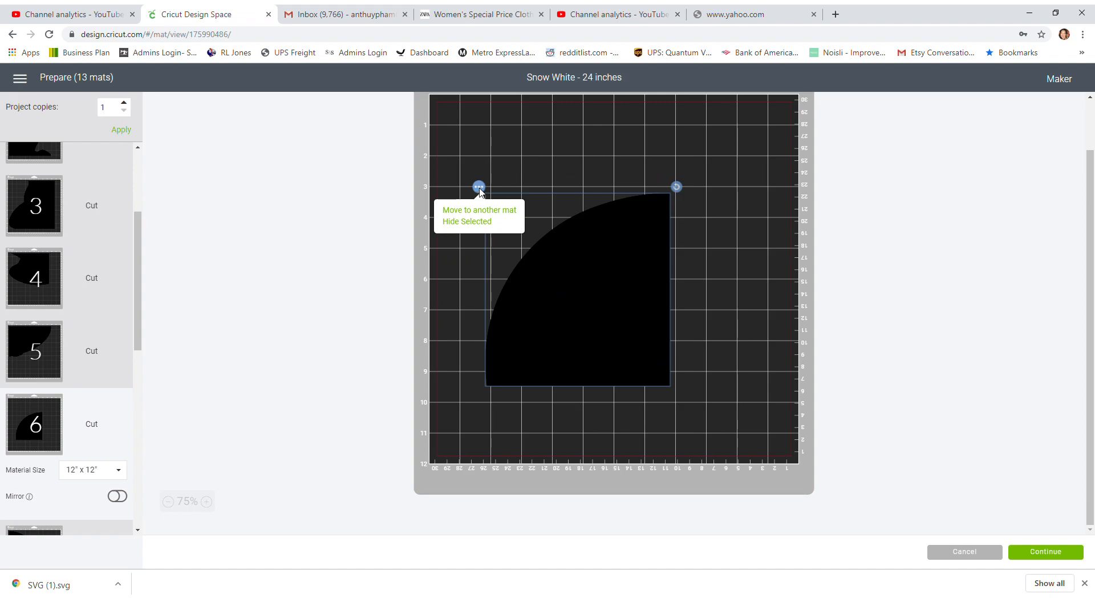
pyautogui.click(481, 214)
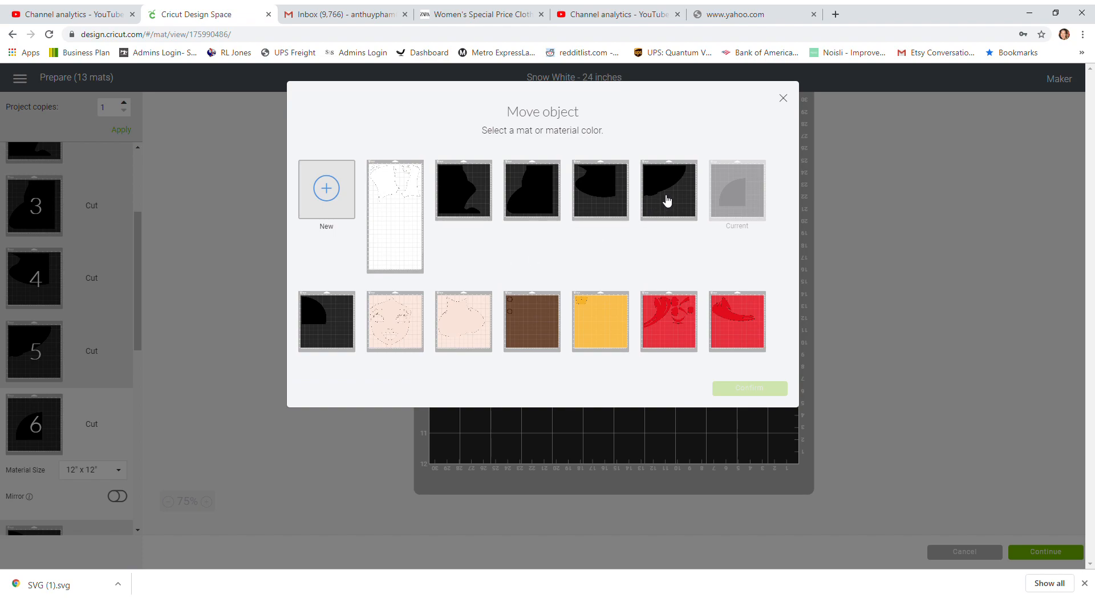
pyautogui.click(611, 206)
pyautogui.click(754, 389)
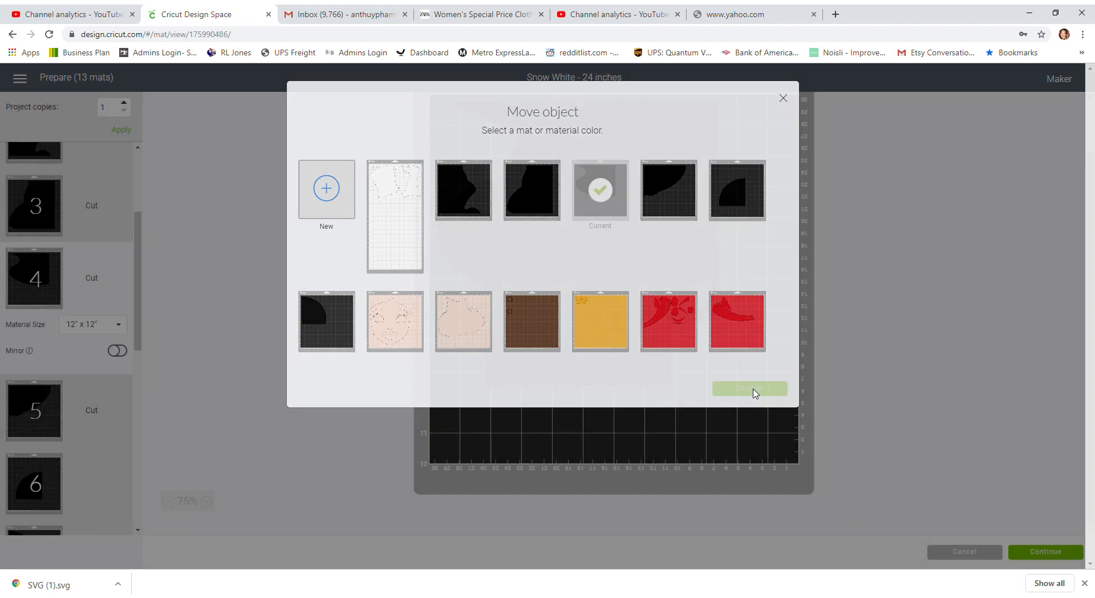
# Try rotating and repositioning the quarter-round piece and the large black piece so that both fit on mat 4
pyautogui.moveTo(549, 298); pyautogui.dragTo(530, 352)
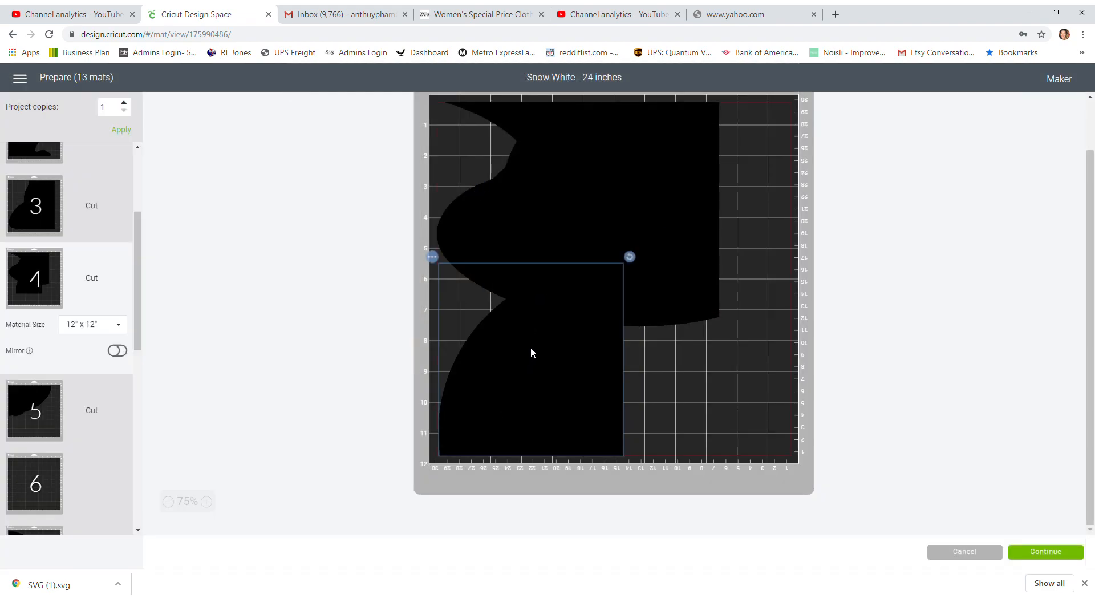
pyautogui.moveTo(633, 260); pyautogui.dragTo(783, 173)
pyautogui.moveTo(797, 115); pyautogui.dragTo(612, 307)
pyautogui.moveTo(488, 317); pyautogui.dragTo(522, 182)
pyautogui.click(677, 264)
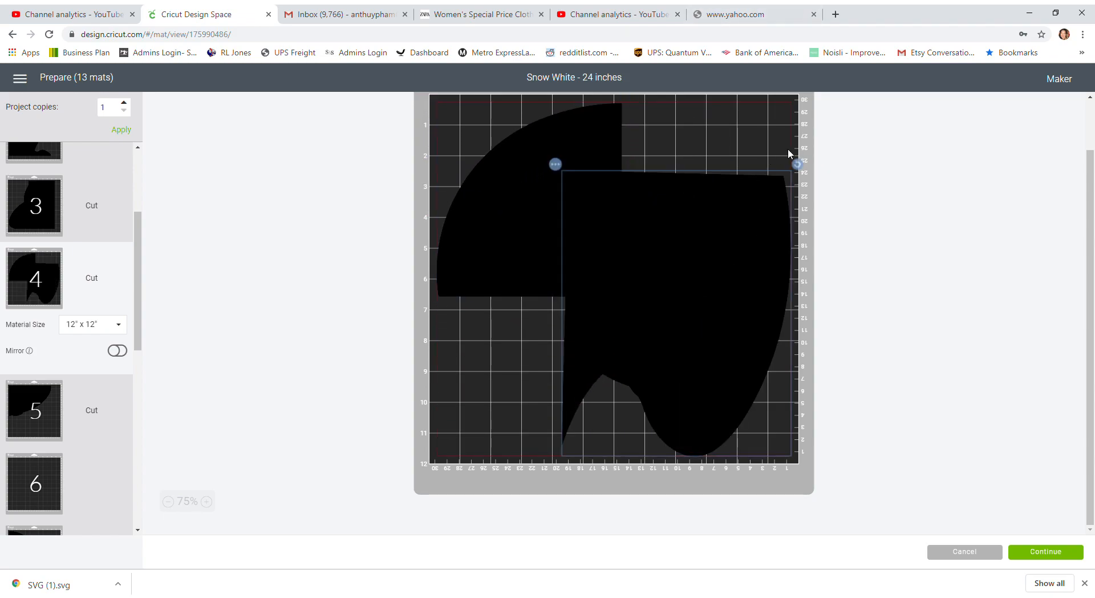
pyautogui.moveTo(797, 164); pyautogui.dragTo(751, 425)
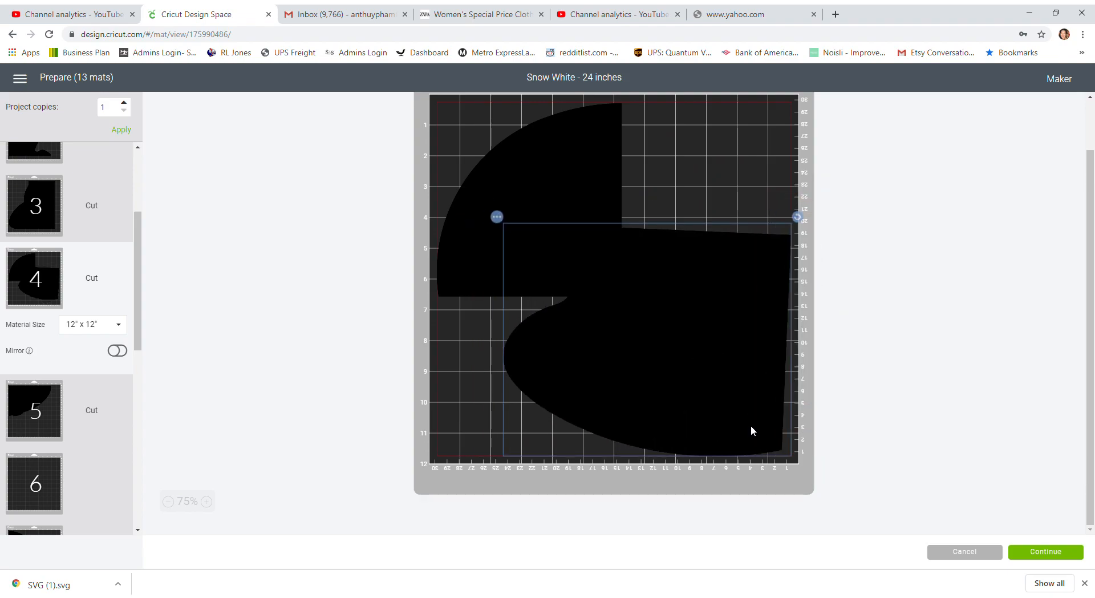
pyautogui.moveTo(583, 154); pyautogui.dragTo(548, 199)
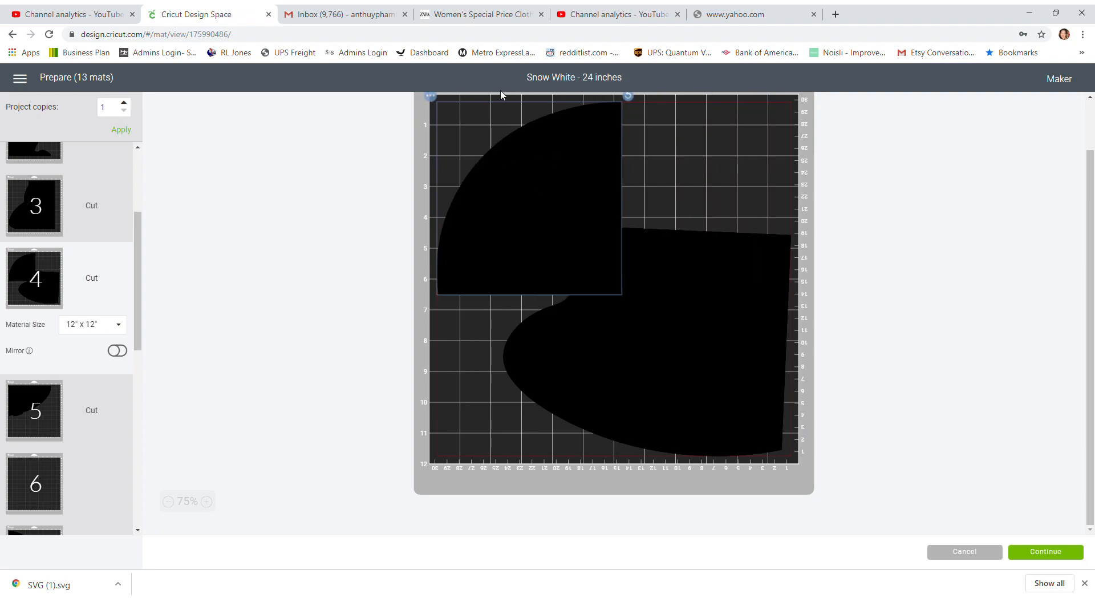
# Transfer the quarter-round piece from mat 4 to mat 5
pyautogui.click(430, 96)
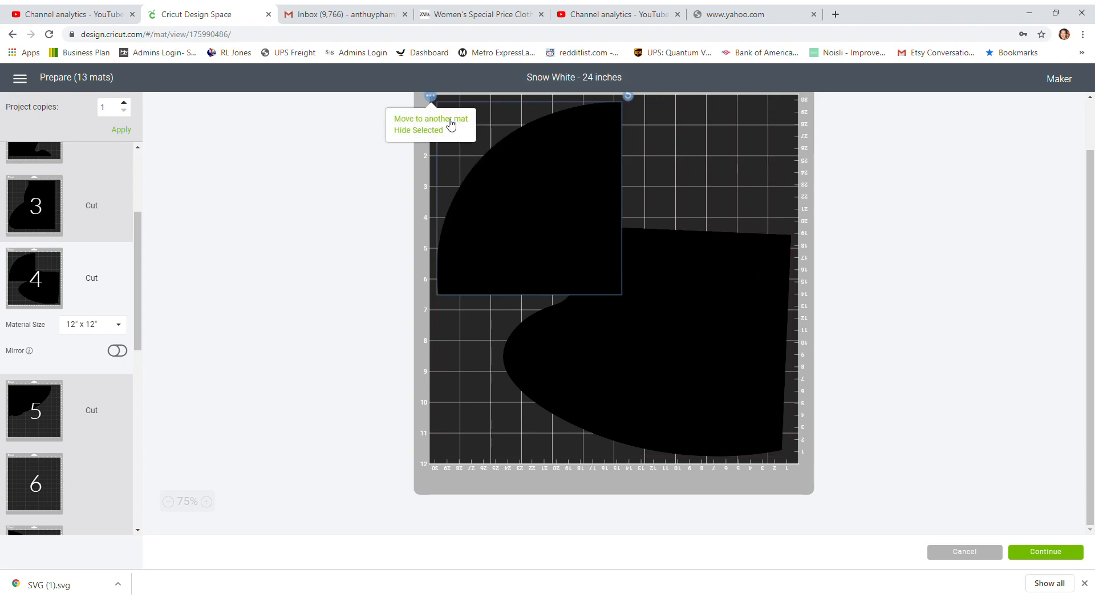
pyautogui.click(450, 120)
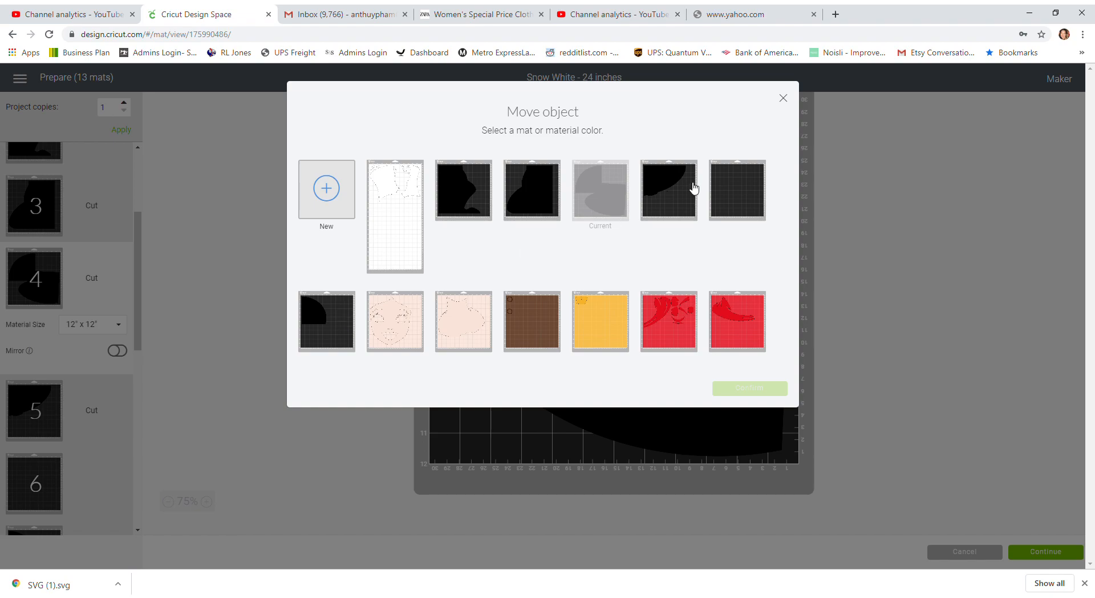
pyautogui.click(692, 202)
pyautogui.click(764, 390)
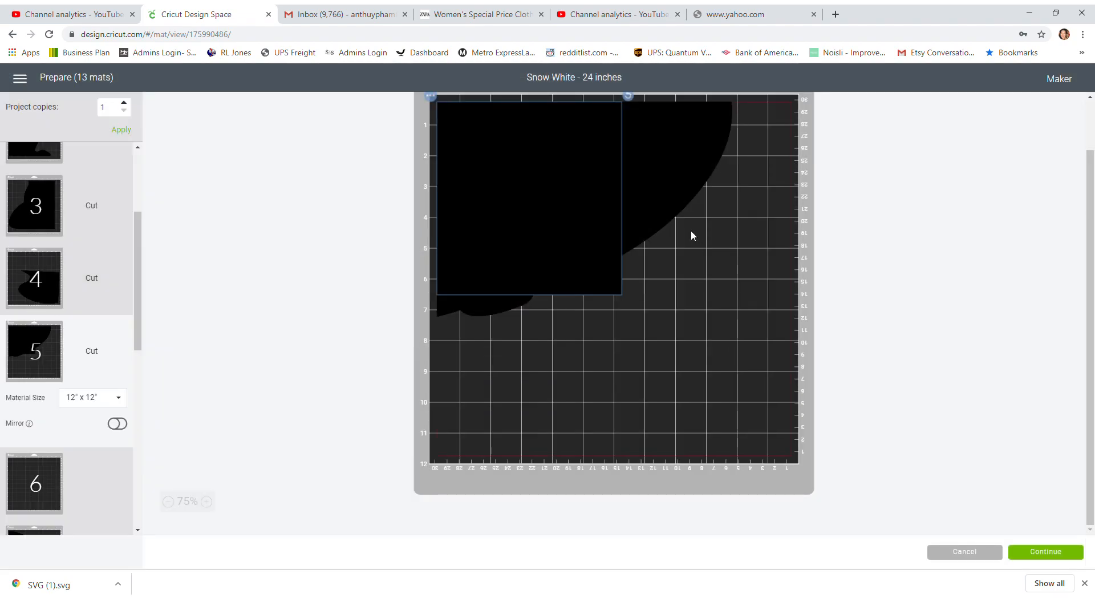
# Place the quarter-round piece in the lower part of mat 5 and rotate it to fit against the large piece's curved edge
pyautogui.moveTo(576, 215); pyautogui.dragTo(630, 419)
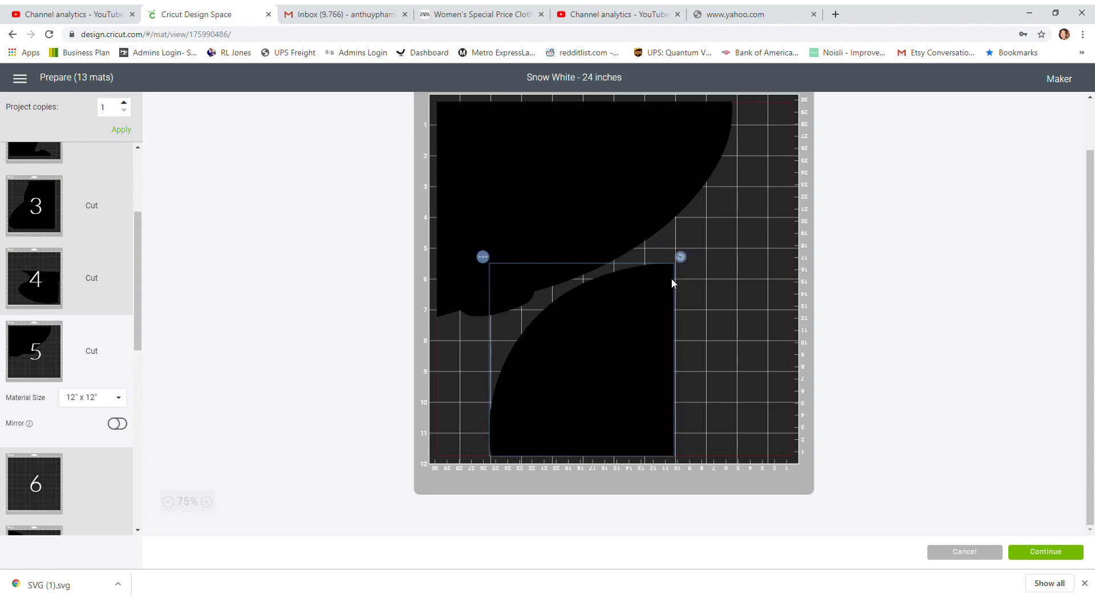
pyautogui.moveTo(680, 256); pyautogui.dragTo(409, 352)
pyautogui.moveTo(574, 343); pyautogui.dragTo(599, 419)
pyautogui.moveTo(745, 255); pyautogui.dragTo(763, 288)
pyautogui.moveTo(603, 345); pyautogui.dragTo(573, 361)
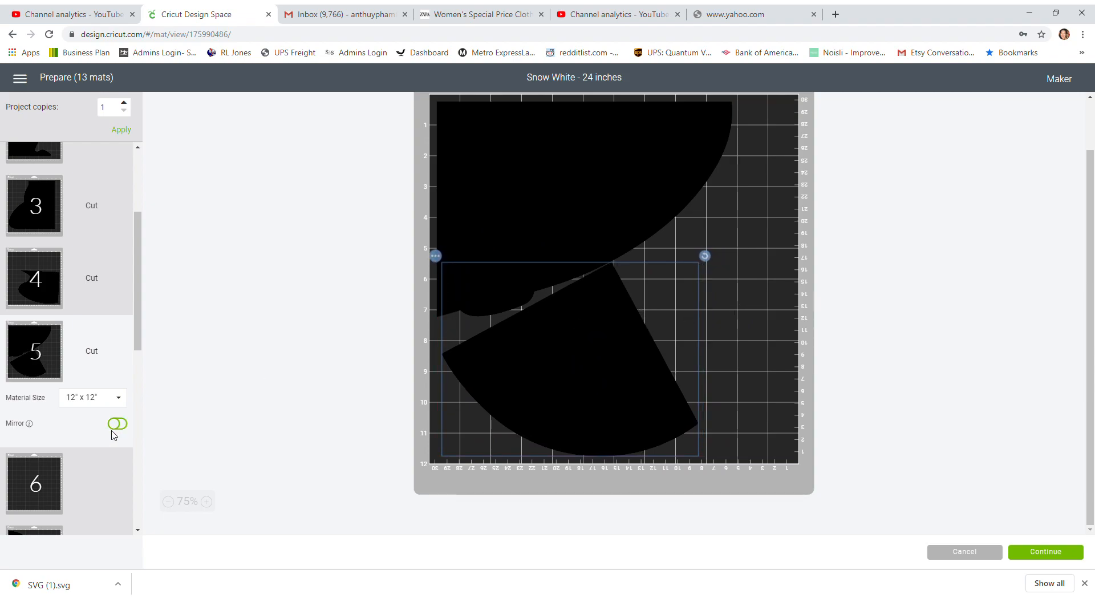
pyautogui.scroll(-3, 21, 336)
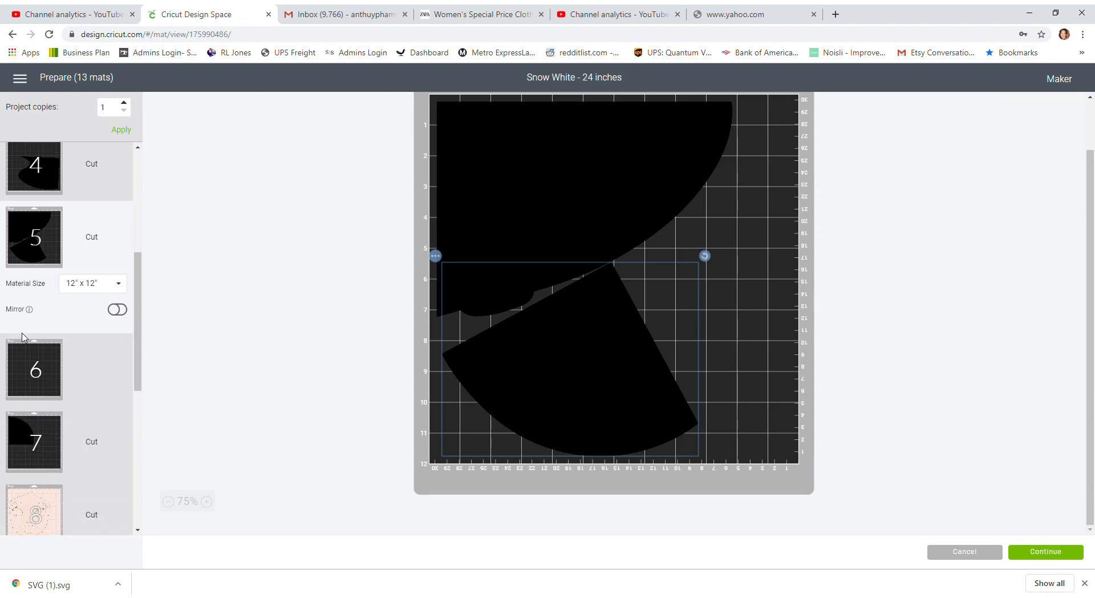
pyautogui.click(44, 390)
pyautogui.moveTo(487, 222); pyautogui.dragTo(594, 286)
pyautogui.click(538, 159)
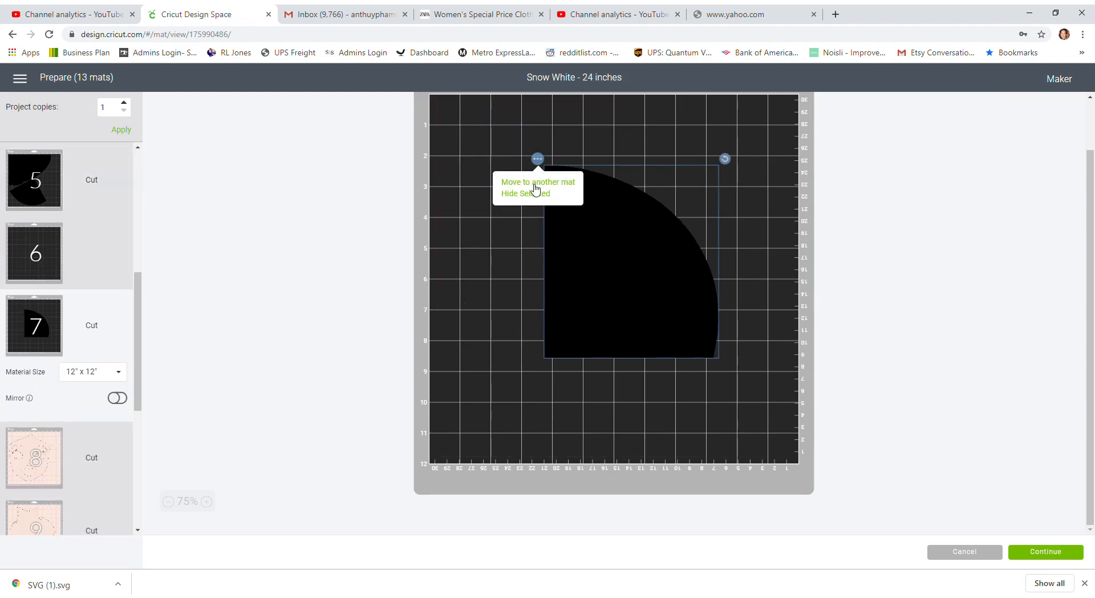
pyautogui.moveTo(526, 194); pyautogui.dragTo(531, 182)
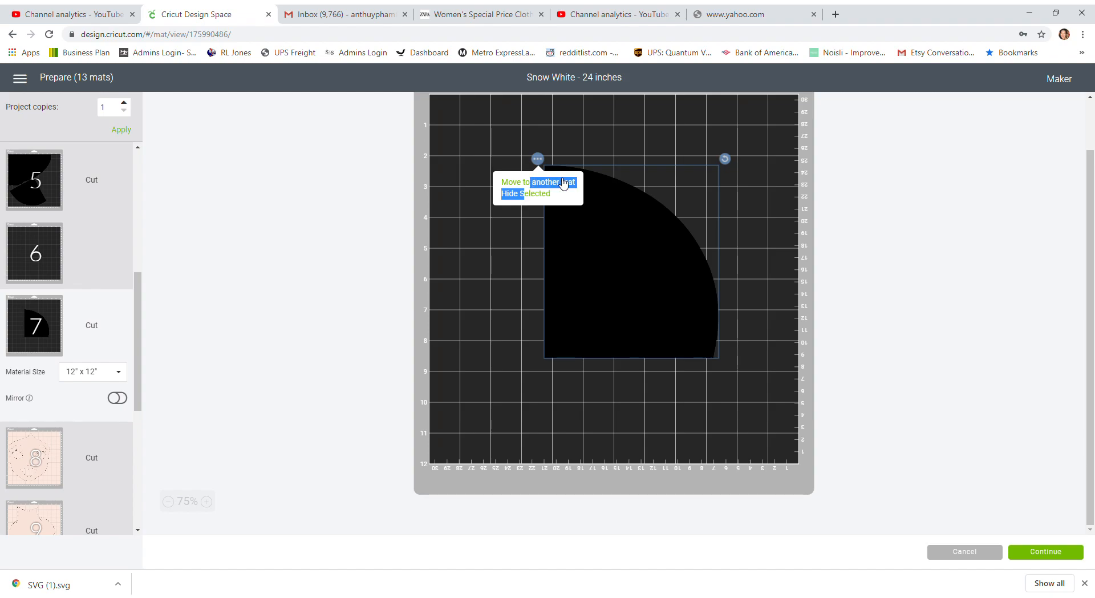
pyautogui.click(563, 183)
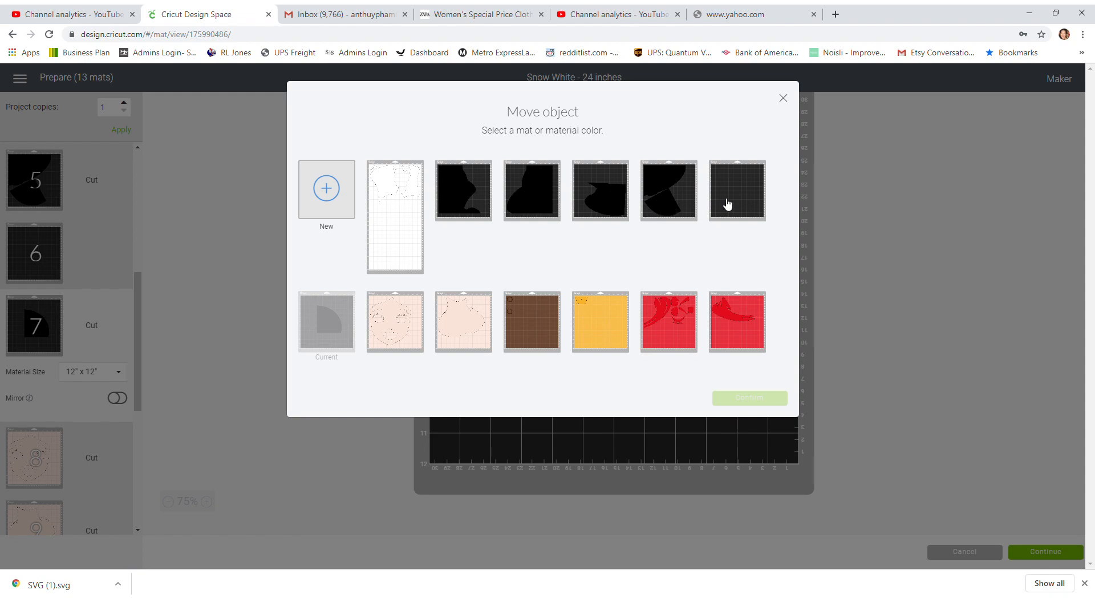
pyautogui.click(784, 99)
pyautogui.moveTo(630, 224); pyautogui.dragTo(488, 147)
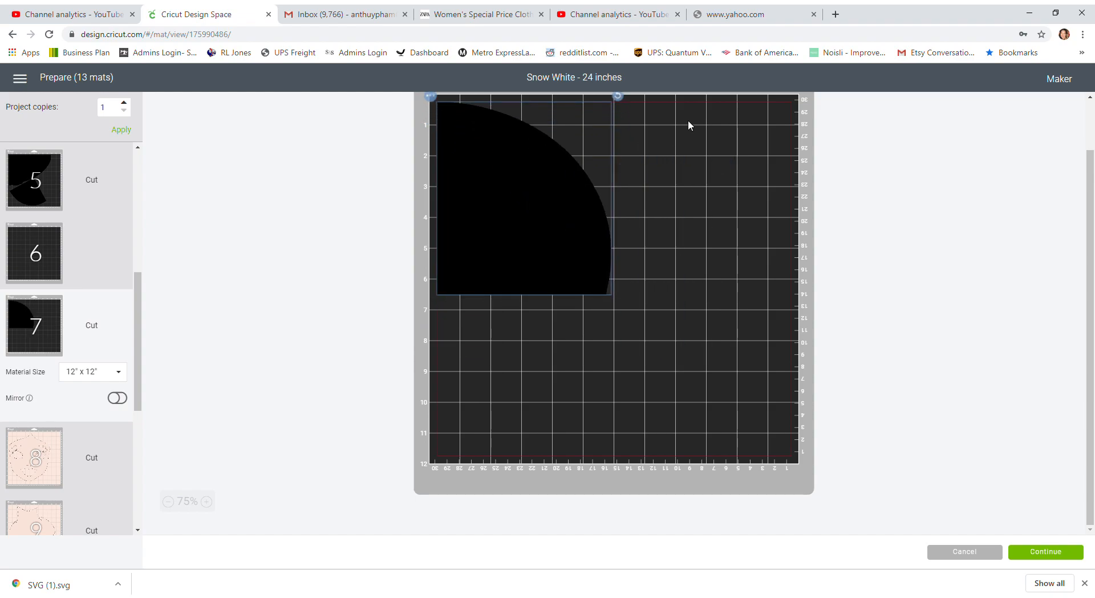
# Rotate the large black piece on mat 4 upright and place it in the mat's upper left corner
pyautogui.moveTo(139, 332); pyautogui.dragTo(127, 279)
pyautogui.click(42, 273)
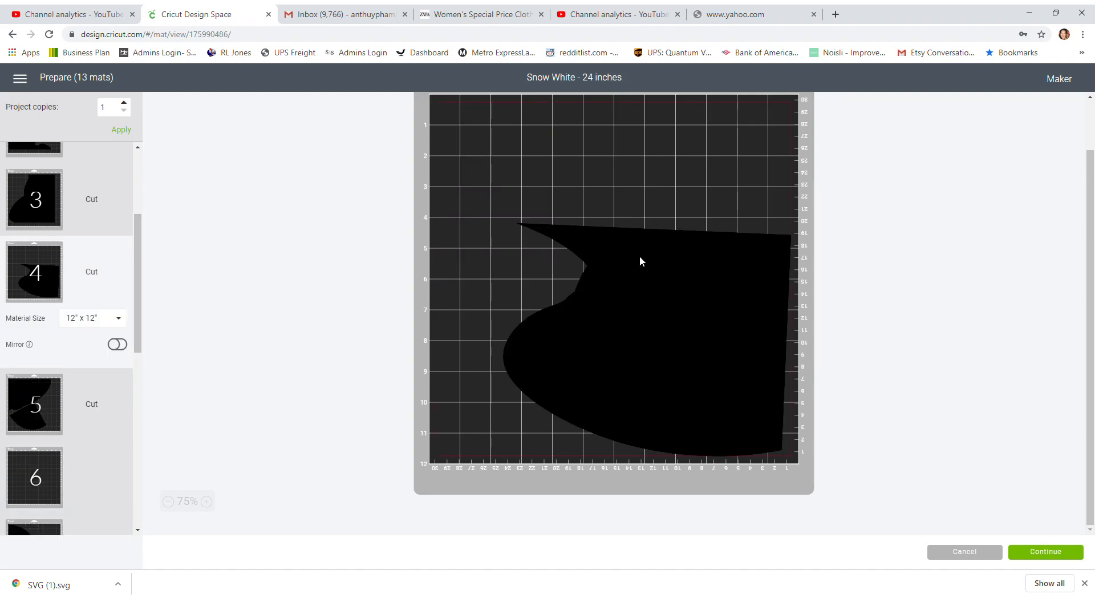
pyautogui.moveTo(661, 266); pyautogui.dragTo(615, 265)
pyautogui.moveTo(744, 218); pyautogui.dragTo(489, 215)
pyautogui.moveTo(618, 293); pyautogui.dragTo(578, 240)
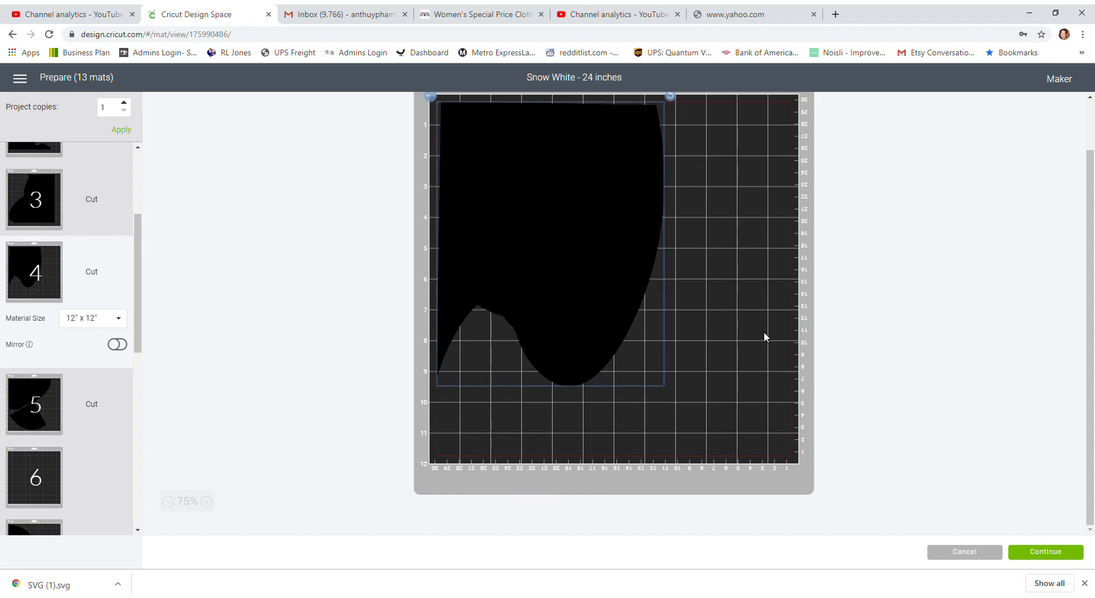
# Review the piece layout on black mat 7 and skin-tone mats 8 and 9
pyautogui.moveTo(138, 263); pyautogui.dragTo(145, 335)
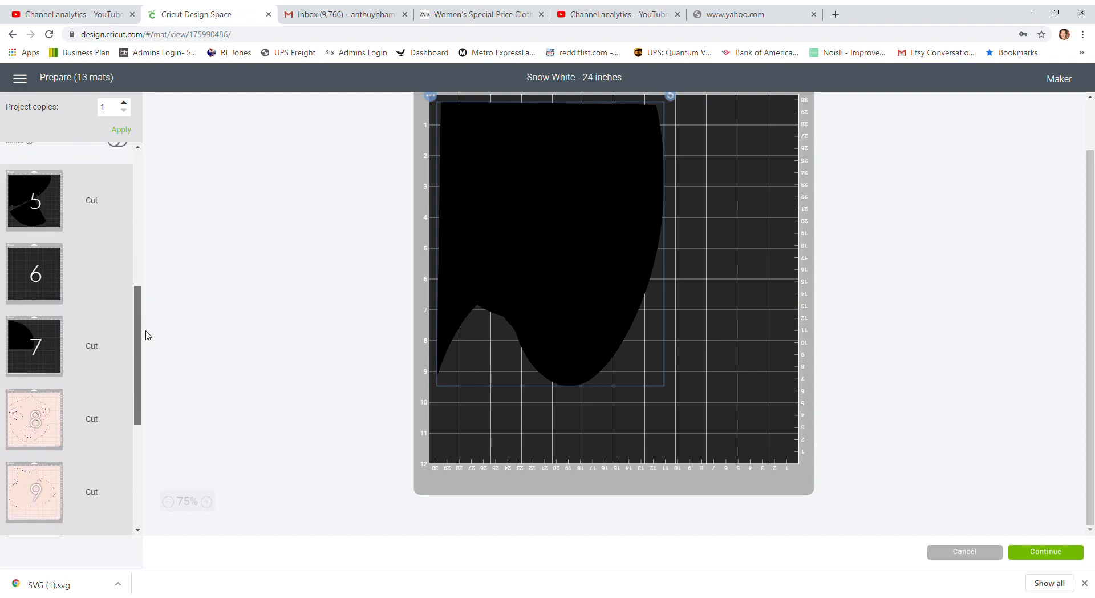
pyautogui.click(46, 333)
pyautogui.moveTo(143, 330); pyautogui.dragTo(143, 343)
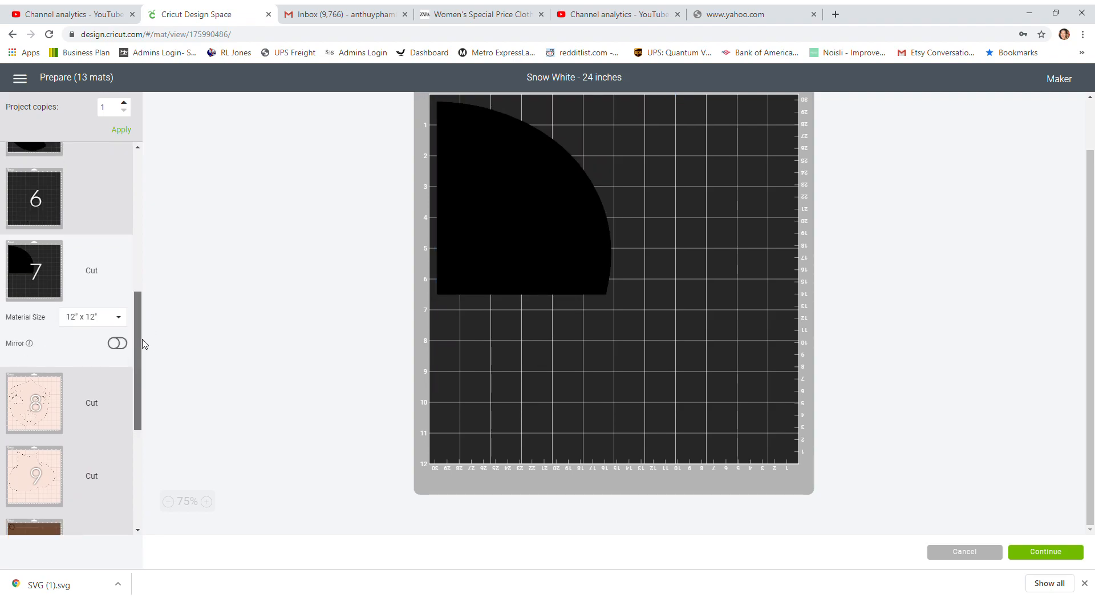
pyautogui.scroll(-4, 143, 342)
pyautogui.click(30, 185)
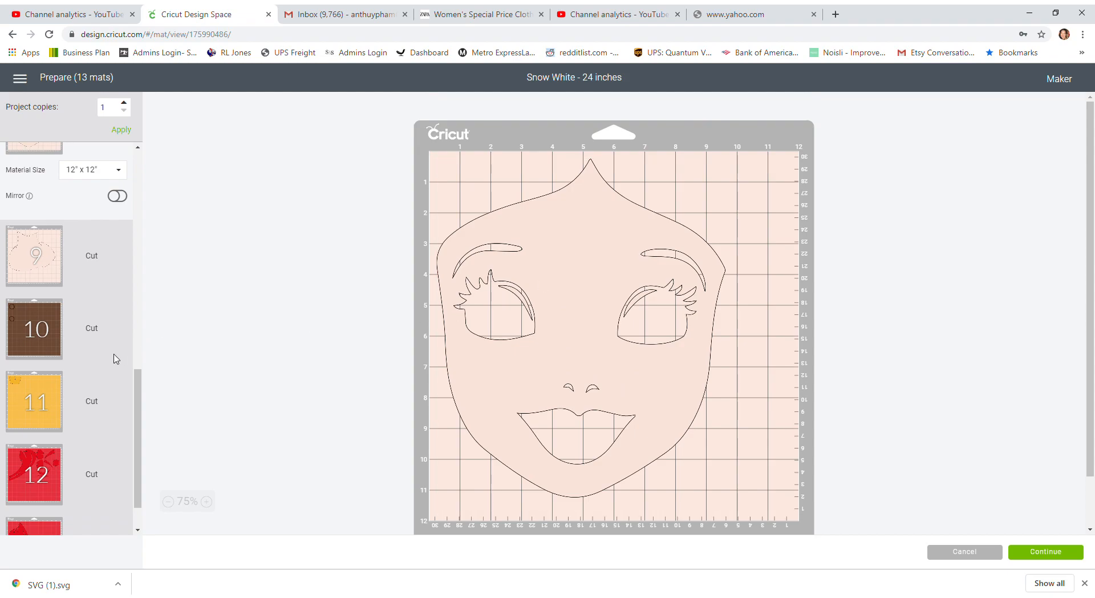
pyautogui.click(31, 268)
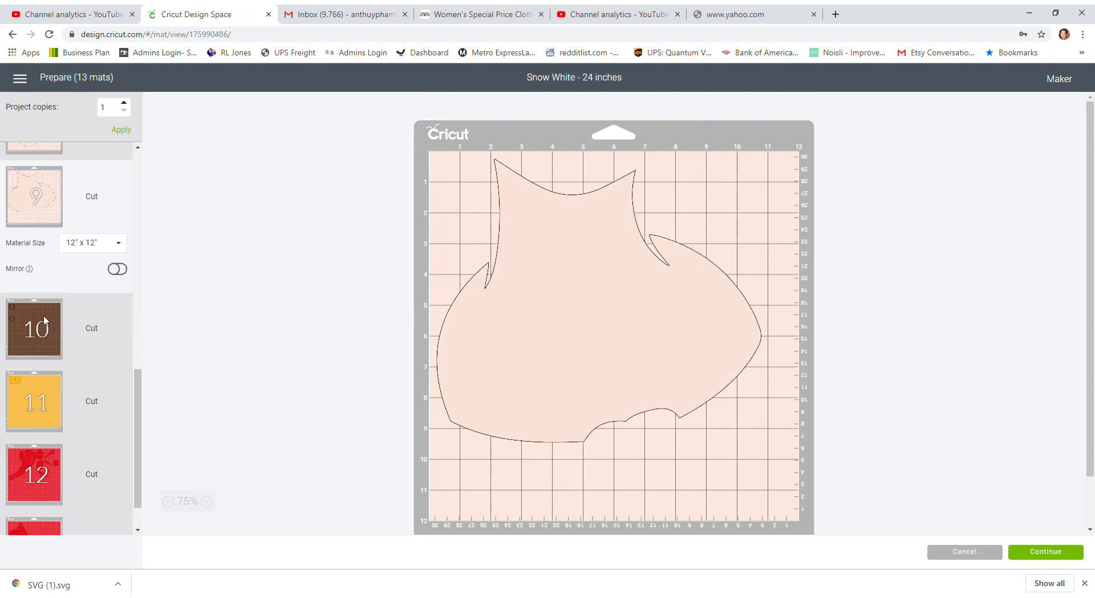
# Move the lower brown ring on mat 10 close beneath the other ring, and check yellow mat 11
pyautogui.click(46, 321)
pyautogui.moveTo(464, 275); pyautogui.dragTo(450, 228)
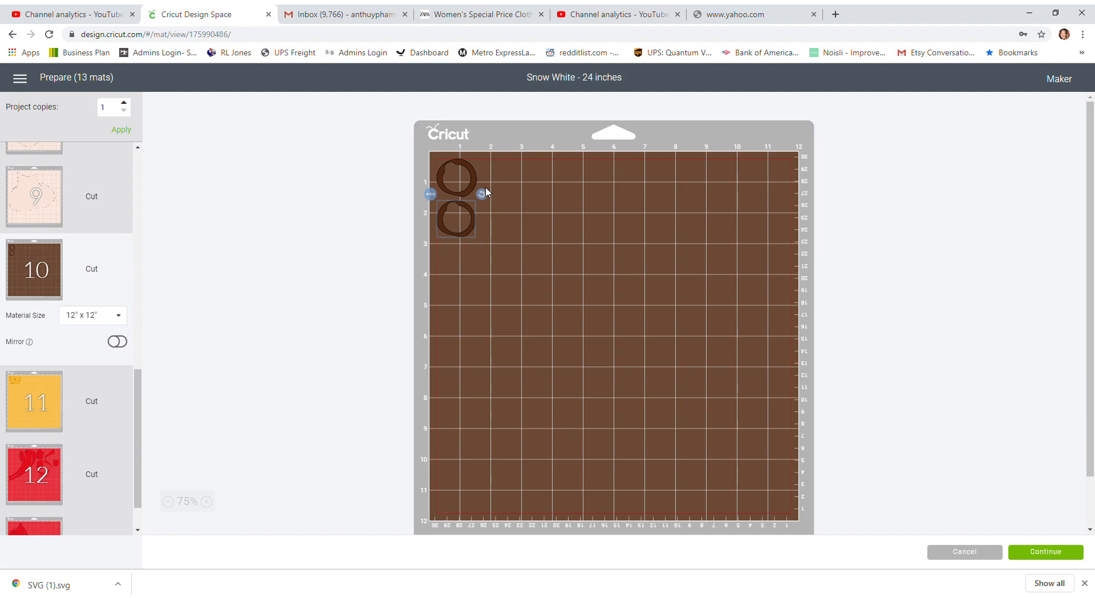
pyautogui.click(57, 403)
pyautogui.moveTo(139, 374); pyautogui.dragTo(138, 428)
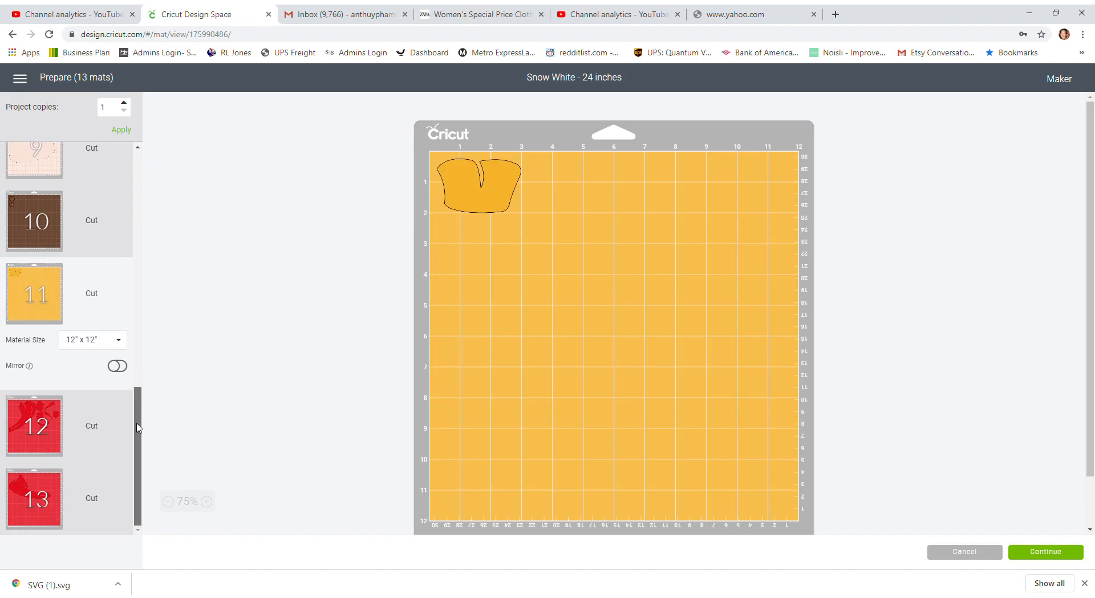
# Set the material size of red mat 12 to 12" x 24"
pyautogui.click(54, 423)
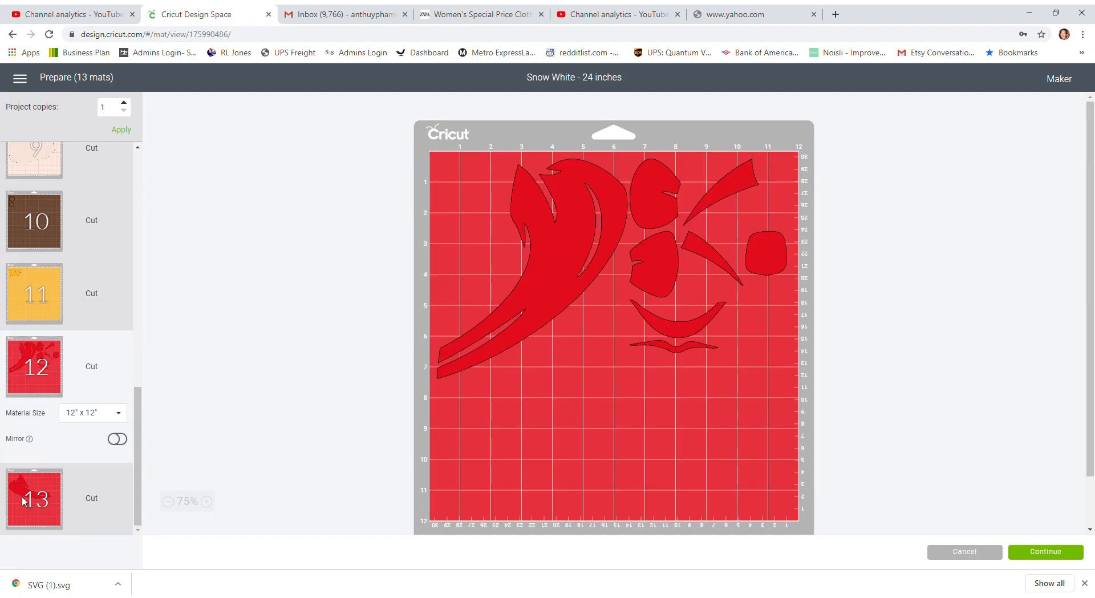
pyautogui.click(121, 417)
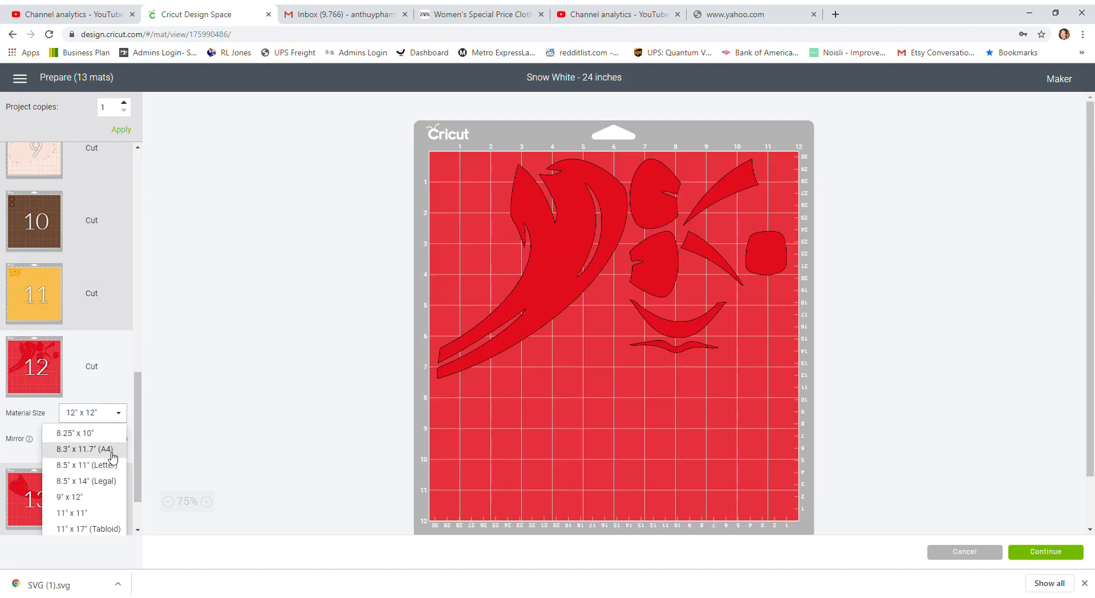
pyautogui.click(76, 519)
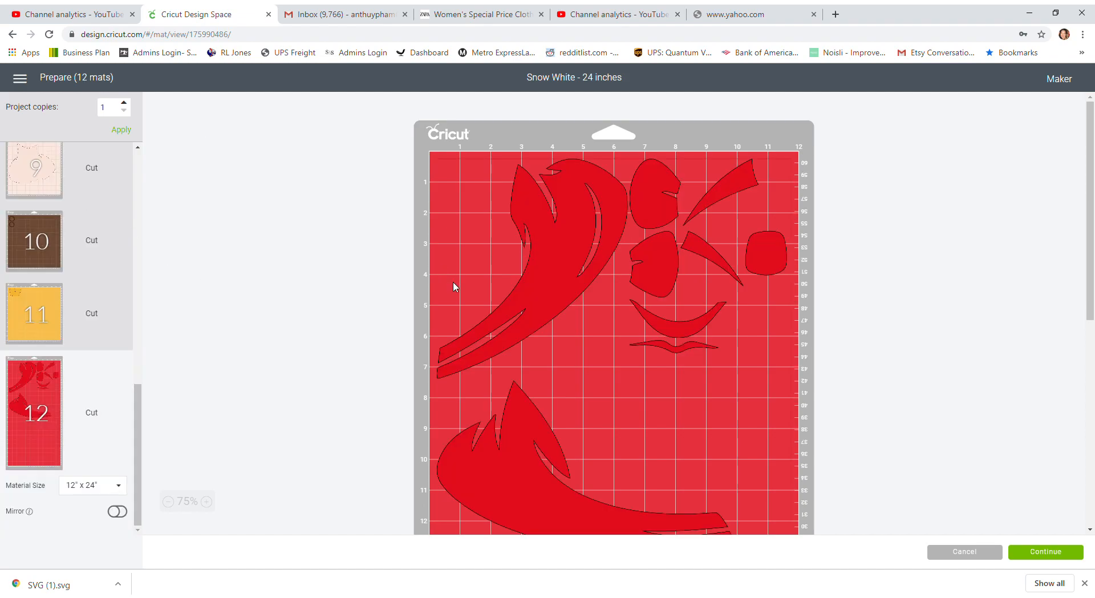
# Move the upper large red ribbon piece down and rotate the other one upright along mat 12's left edge
pyautogui.moveTo(545, 276); pyautogui.dragTo(584, 398)
pyautogui.moveTo(449, 456); pyautogui.dragTo(450, 237)
pyautogui.moveTo(742, 155); pyautogui.dragTo(640, 309)
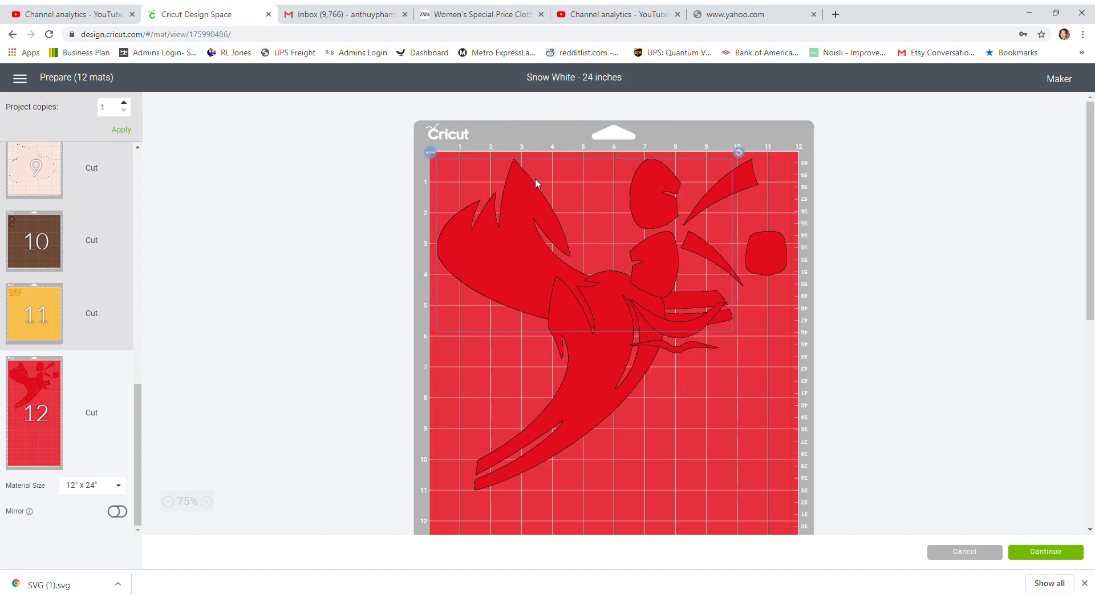
pyautogui.moveTo(535, 182); pyautogui.dragTo(513, 232)
pyautogui.moveTo(739, 188); pyautogui.dragTo(501, 215)
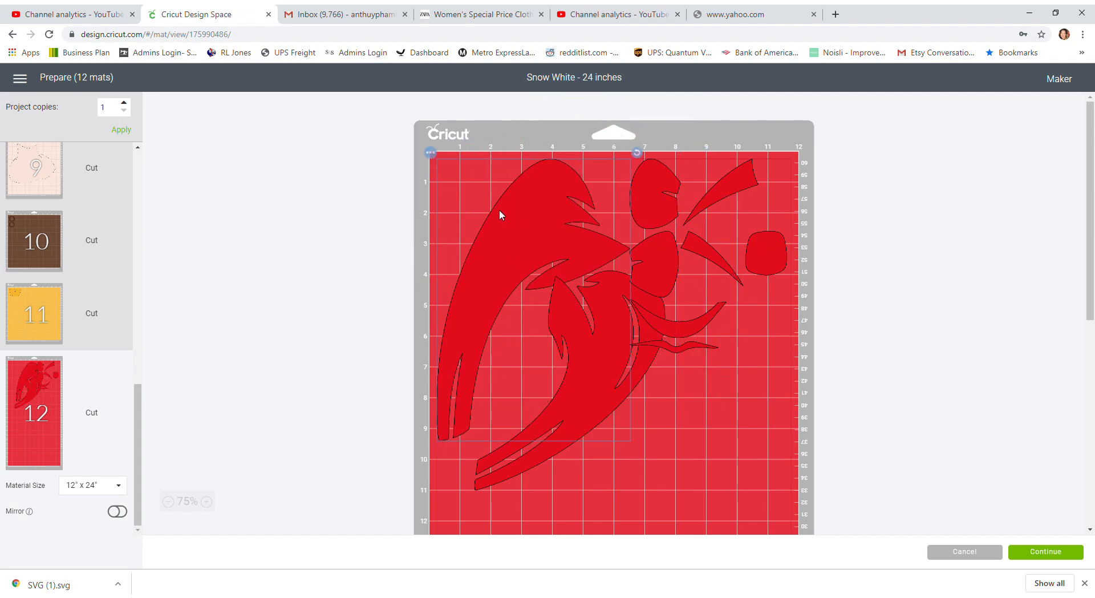
# Rotate one pointed red strip to fit in mat 12's upper left corner, beside the upright ribbon piece
pyautogui.moveTo(707, 198); pyautogui.dragTo(452, 180)
pyautogui.moveTo(519, 152); pyautogui.dragTo(495, 138)
pyautogui.moveTo(478, 178); pyautogui.dragTo(450, 176)
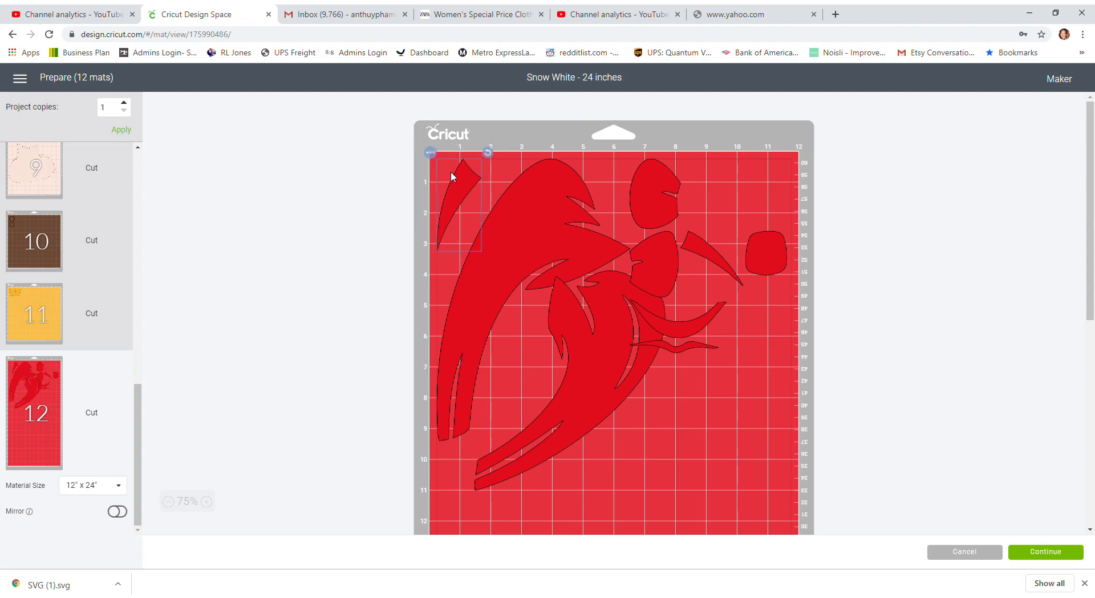
# Move the other large ribbon piece to the lower right, and gather the lips, bow halves and second pointed strip around the upright ribbon piece
pyautogui.moveTo(610, 335); pyautogui.dragTo(718, 425)
pyautogui.moveTo(673, 330); pyautogui.dragTo(581, 334)
pyautogui.moveTo(654, 258); pyautogui.dragTo(515, 353)
pyautogui.moveTo(676, 349); pyautogui.dragTo(562, 303)
pyautogui.moveTo(706, 251); pyautogui.dragTo(478, 200)
pyautogui.moveTo(637, 193); pyautogui.dragTo(606, 191)
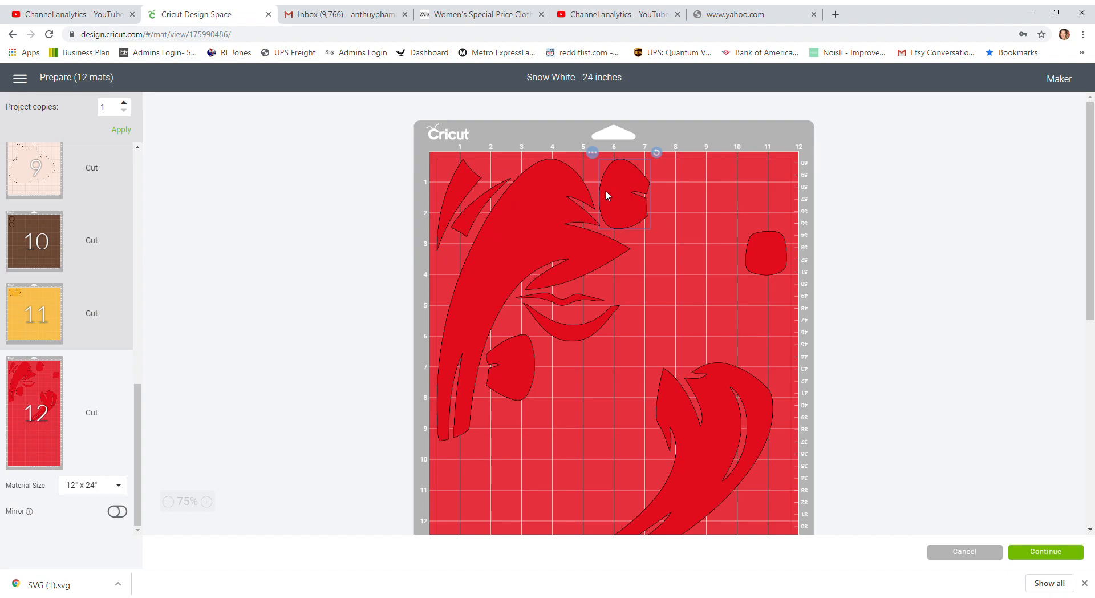
# Place the second large ribbon piece in mat 12's upper right corner and the square bow knot in the gap between both ribbon pieces
pyautogui.moveTo(780, 268); pyautogui.dragTo(684, 182)
pyautogui.moveTo(711, 421); pyautogui.dragTo(779, 208)
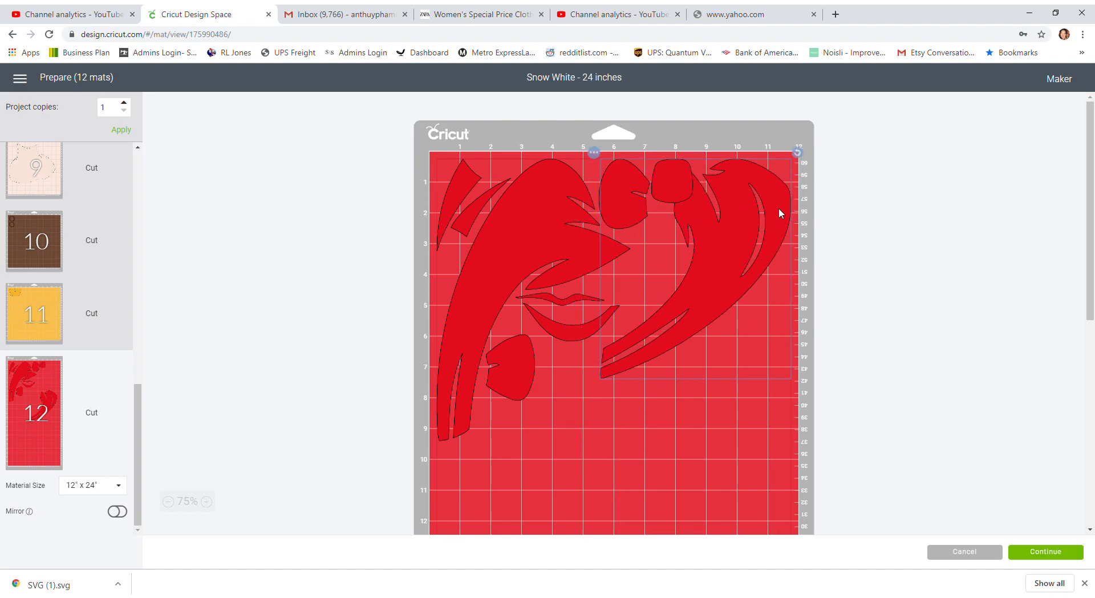
pyautogui.moveTo(672, 194); pyautogui.dragTo(660, 278)
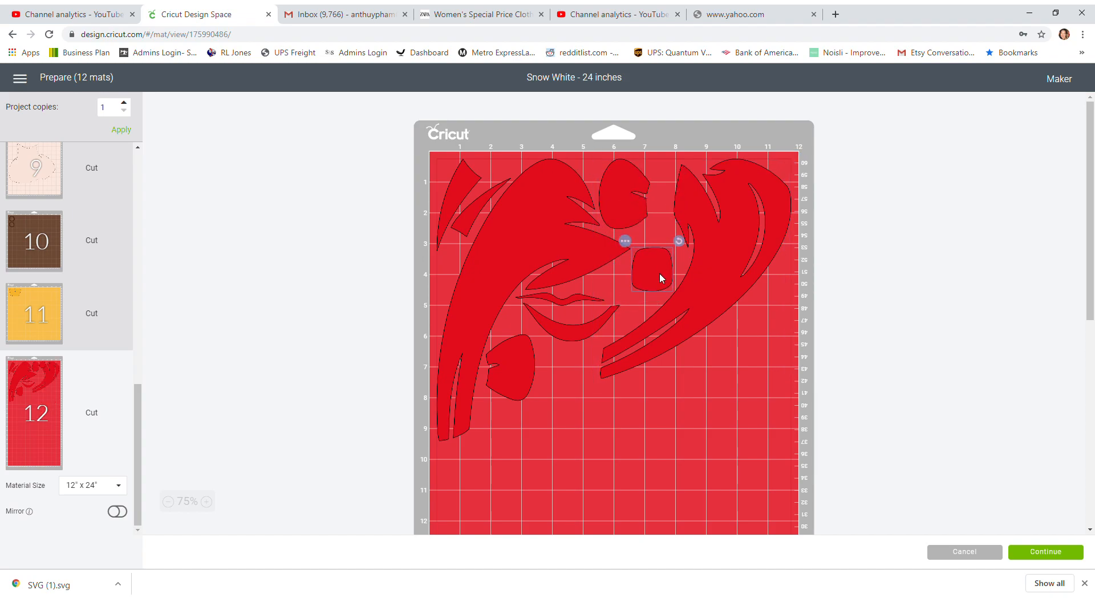
pyautogui.moveTo(628, 201); pyautogui.dragTo(625, 198)
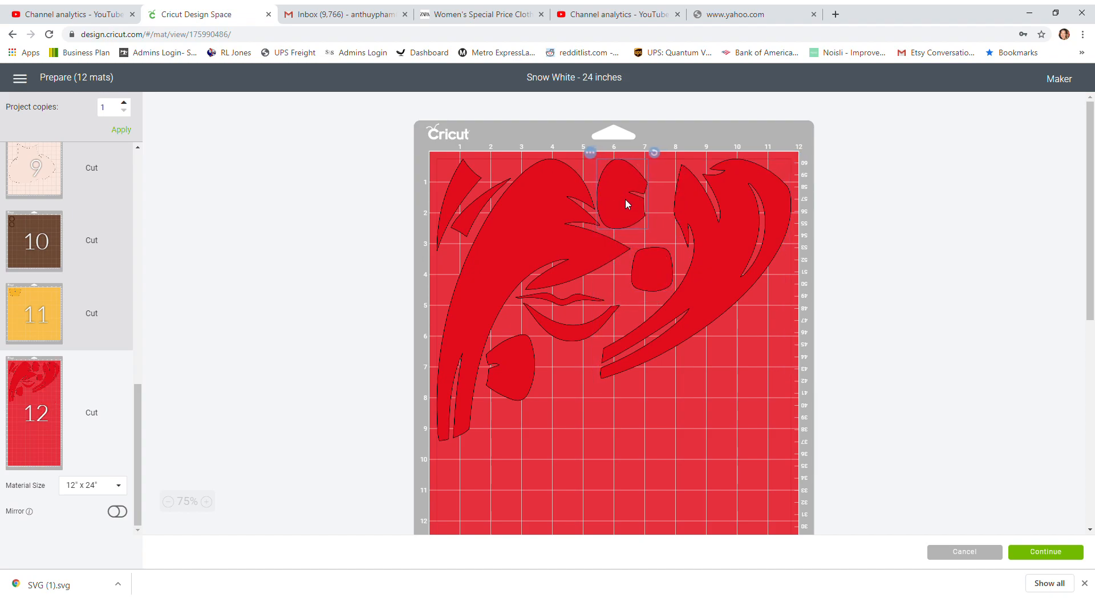
# Fit the lips around mat 12's square bow knot, with the upper lip upright between the bow half and right ribbon and the lower lip beneath the knot
pyautogui.moveTo(583, 298)
pyautogui.mouseDown()
pyautogui.moveTo(654, 205)
pyautogui.moveTo(677, 243)
pyautogui.moveTo(655, 260)
pyautogui.moveTo(638, 225)
pyautogui.moveTo(640, 242)
pyautogui.moveTo(663, 240)
pyautogui.moveTo(653, 274)
pyautogui.mouseUp()
pyautogui.click(647, 225)
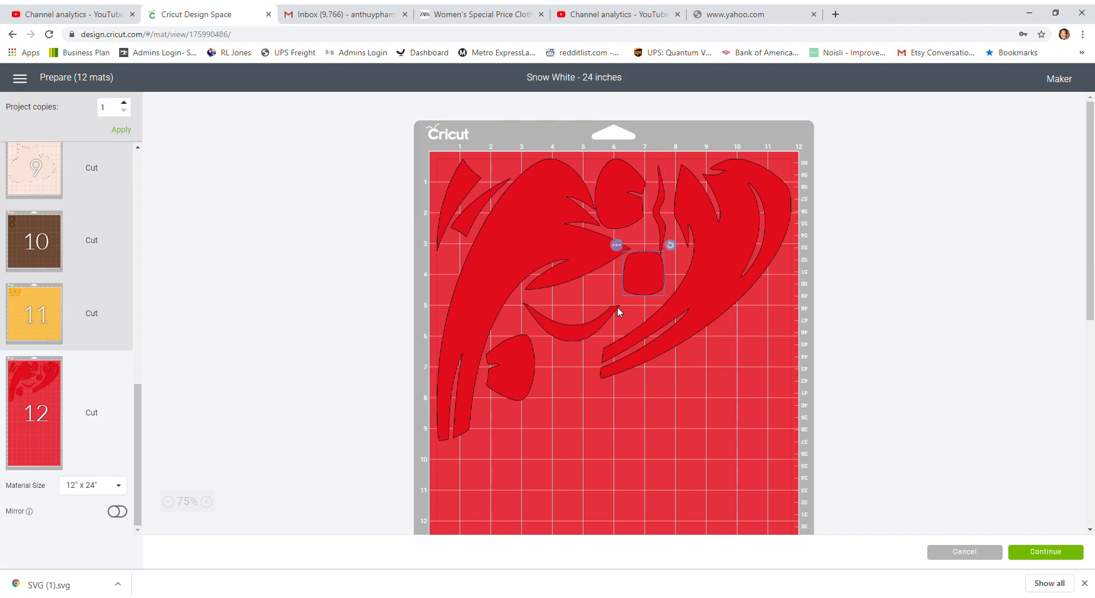
pyautogui.click(594, 328)
pyautogui.moveTo(599, 329); pyautogui.dragTo(657, 306)
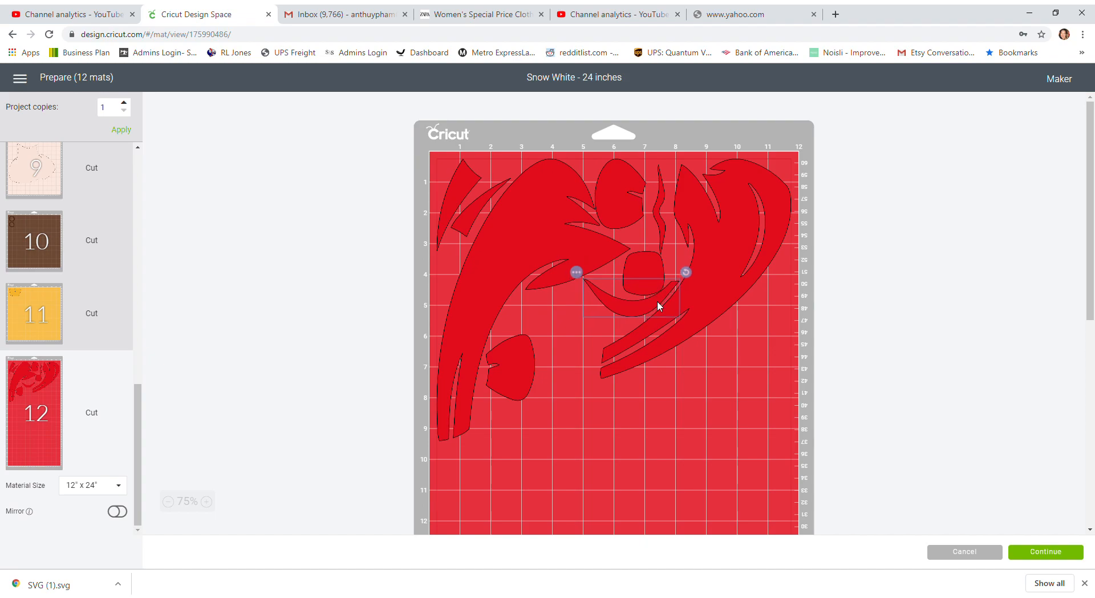
pyautogui.click(651, 272)
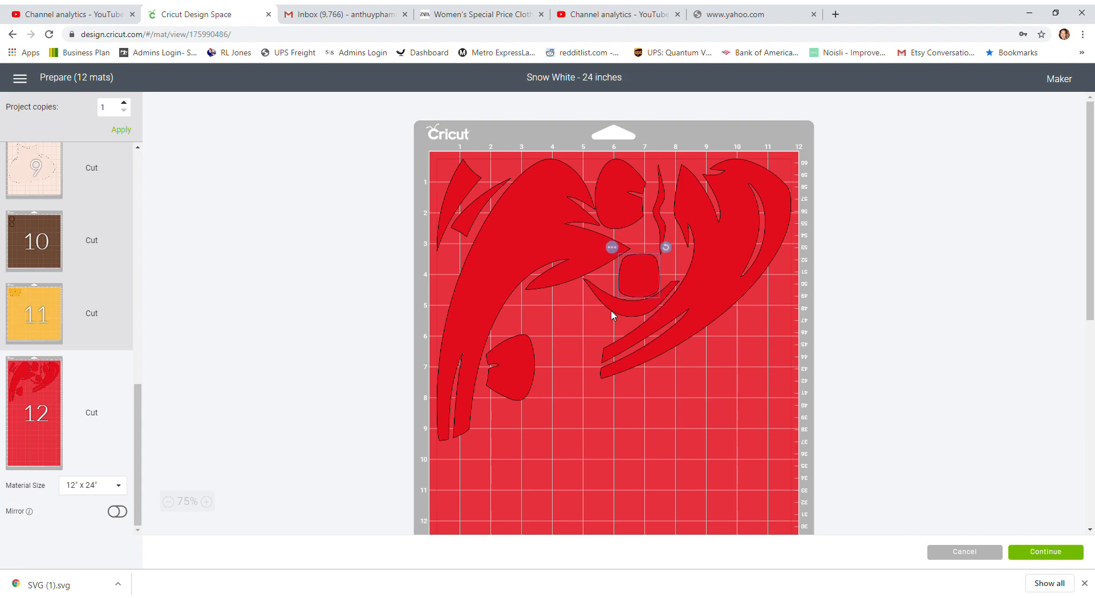
# Move mat 12's lower bow half up beneath the left ribbon's pointed end, deselect it, and bring the mat list back to mat 1
pyautogui.moveTo(507, 351); pyautogui.dragTo(561, 300)
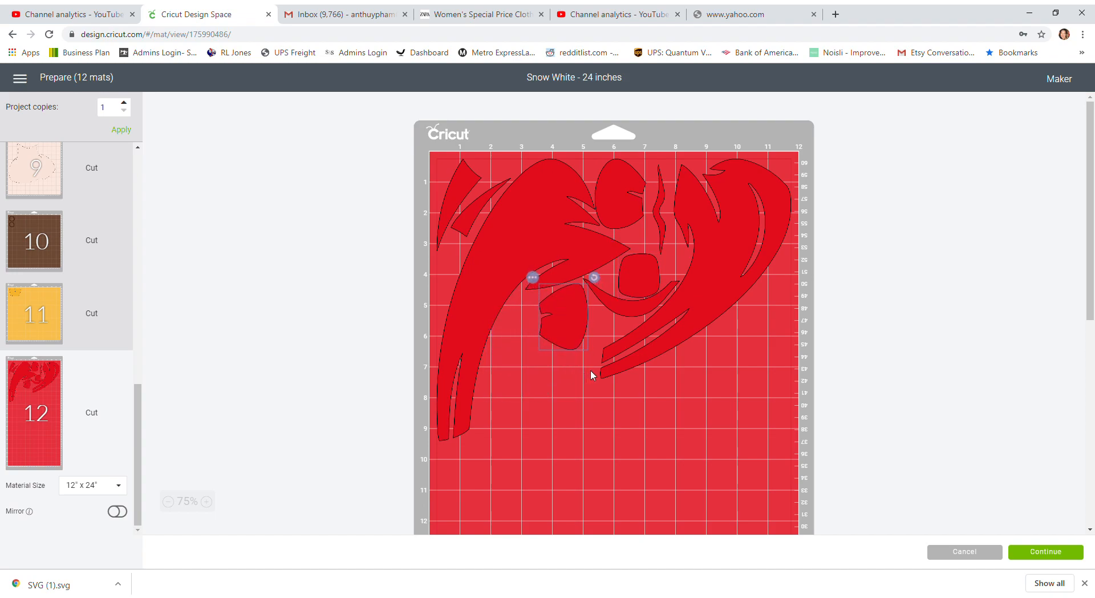
pyautogui.scroll(-2, 772, 405)
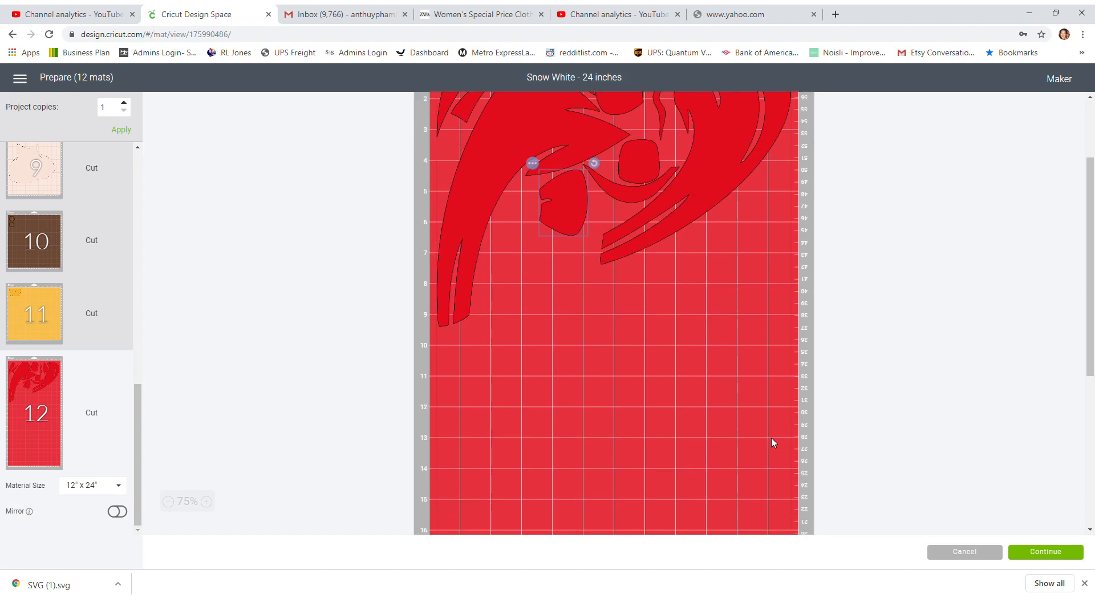
pyautogui.scroll(-3, 679, 457)
pyautogui.scroll(3, 631, 405)
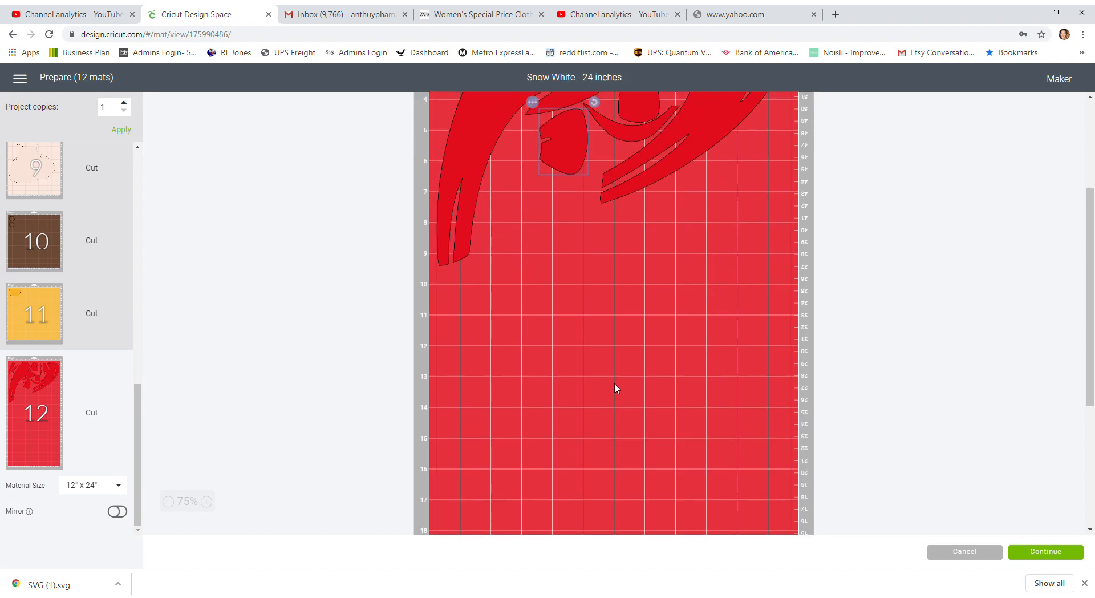
pyautogui.scroll(2, 613, 388)
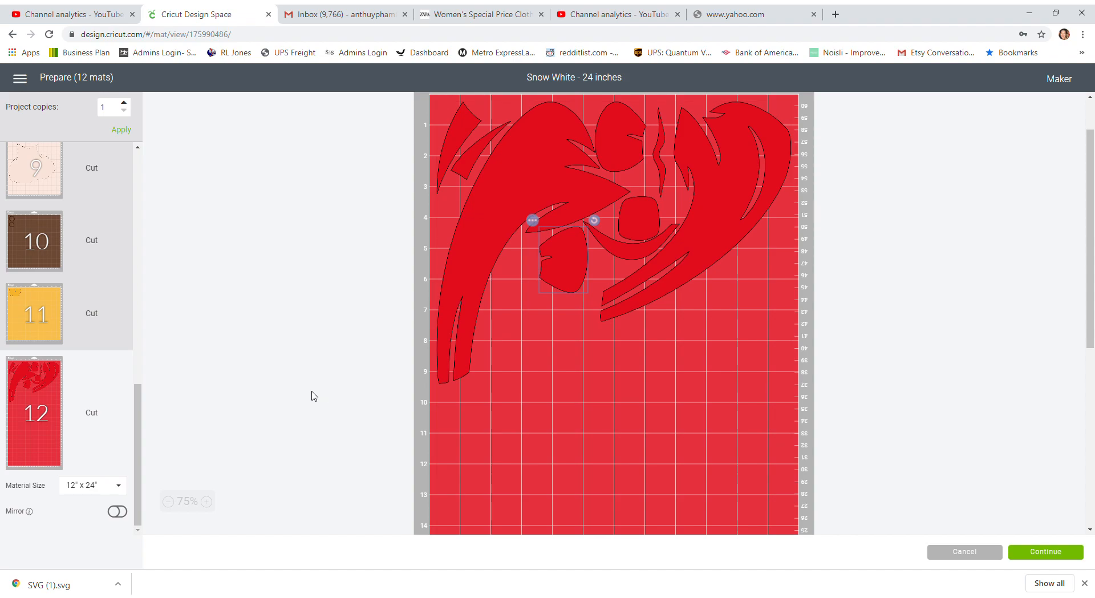
pyautogui.moveTo(136, 399); pyautogui.dragTo(137, 173)
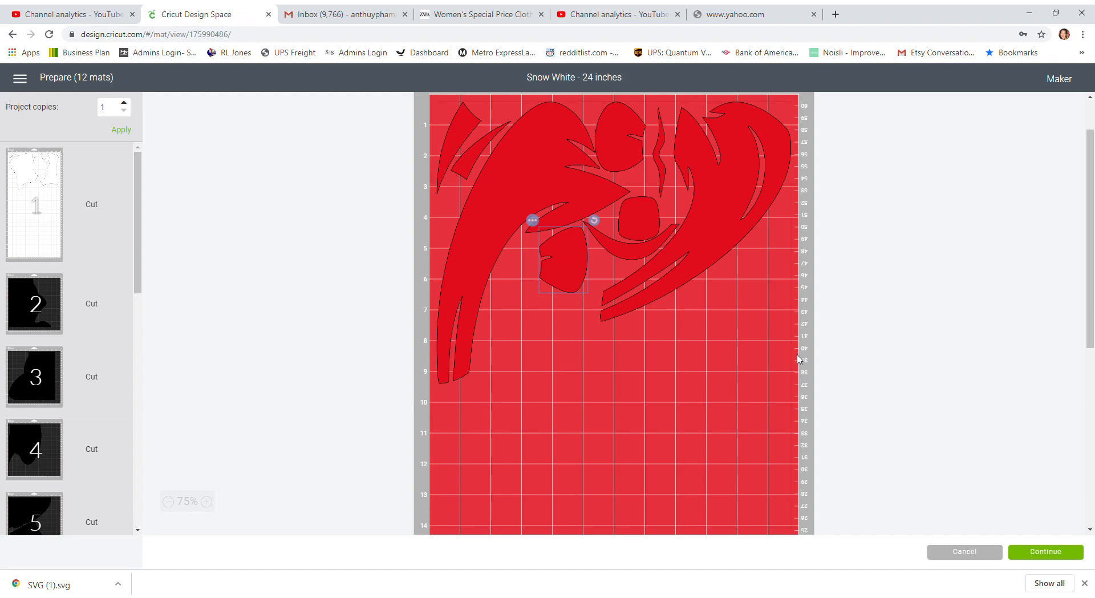
pyautogui.click(898, 358)
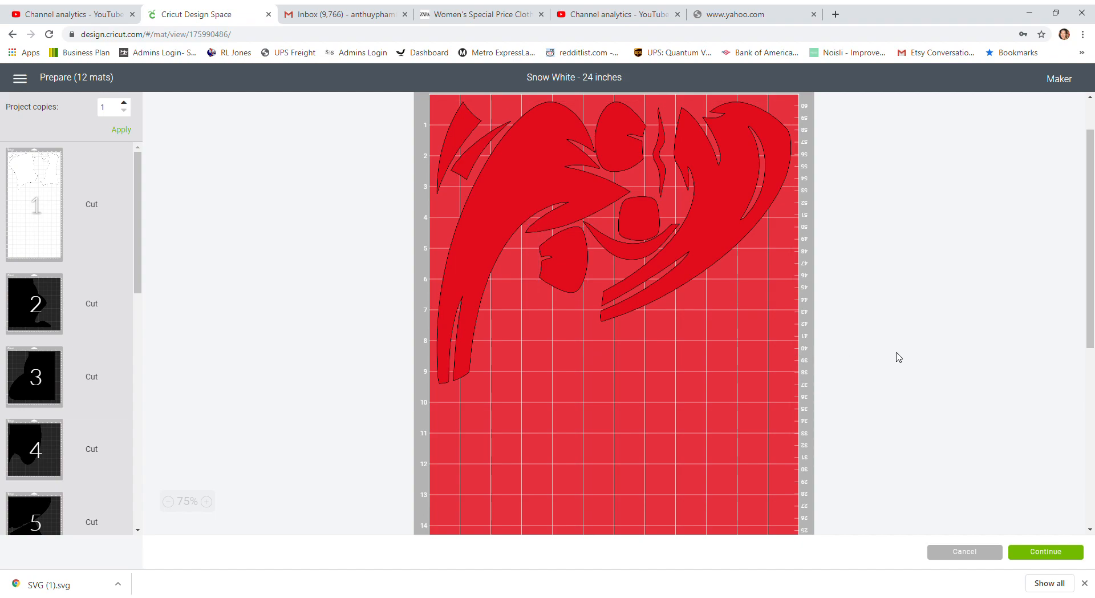